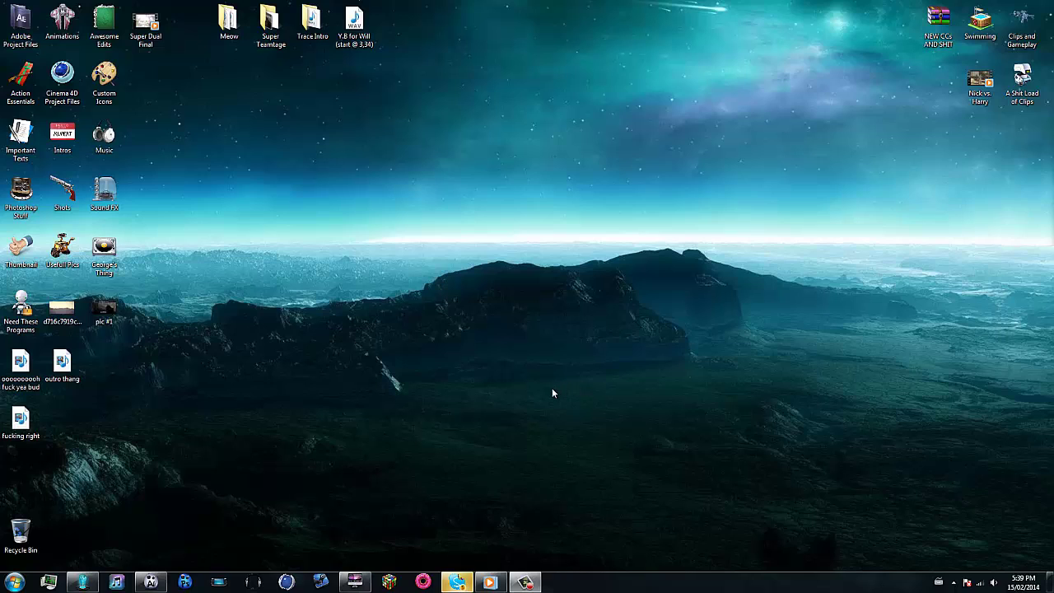
Step: Play the "coexistence" video in Windows Media Player to view the example transition, pause it, and close the player
{"action": "mouse_move", "coordinate": [494, 586]}
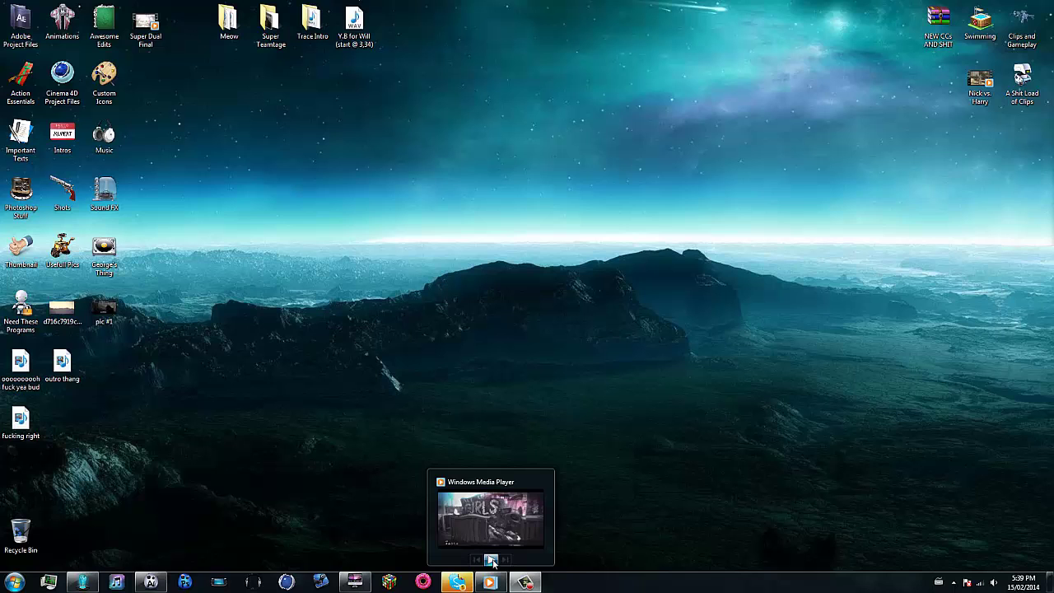
{"action": "left_click", "coordinate": [496, 583]}
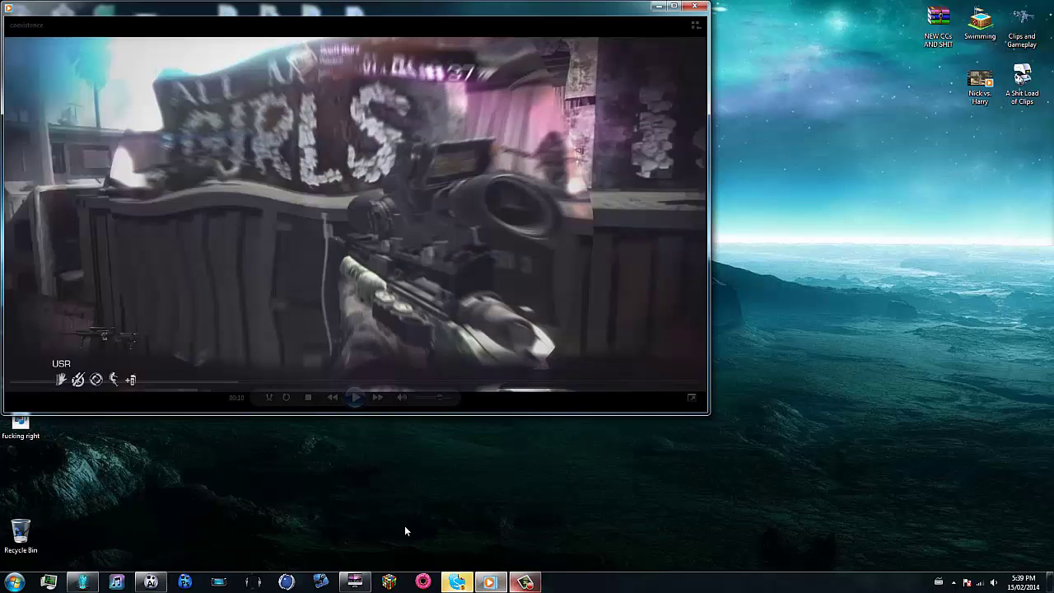
{"action": "left_click", "coordinate": [352, 398]}
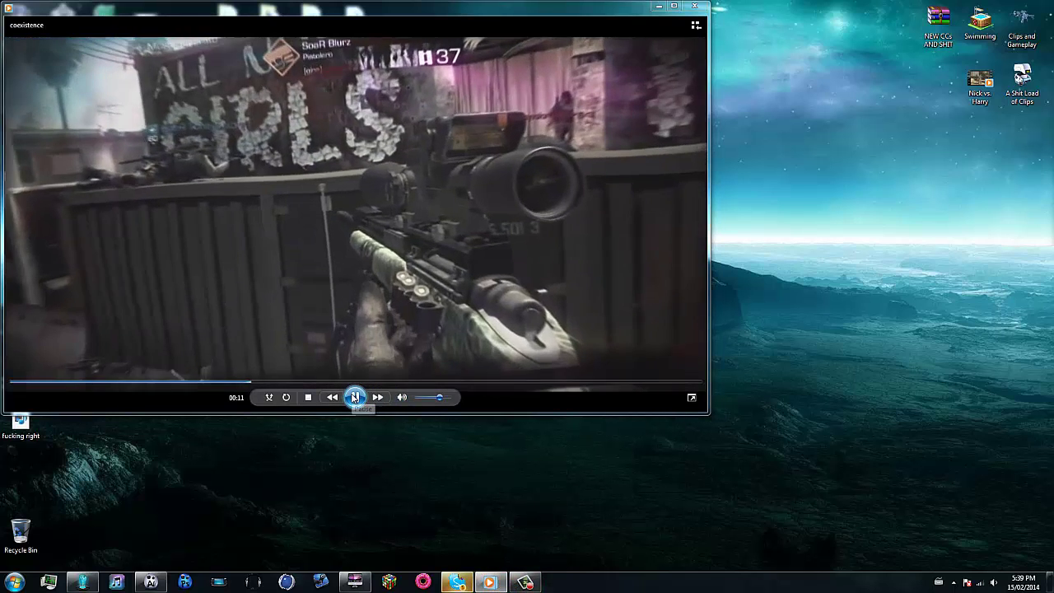
{"action": "left_click", "coordinate": [354, 398]}
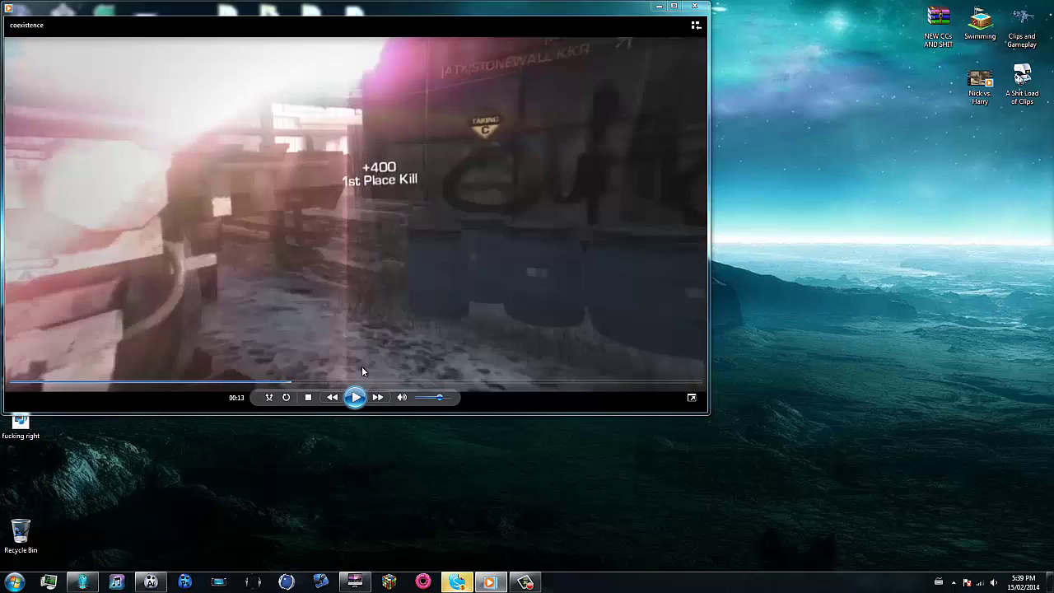
{"action": "left_click", "coordinate": [700, 7]}
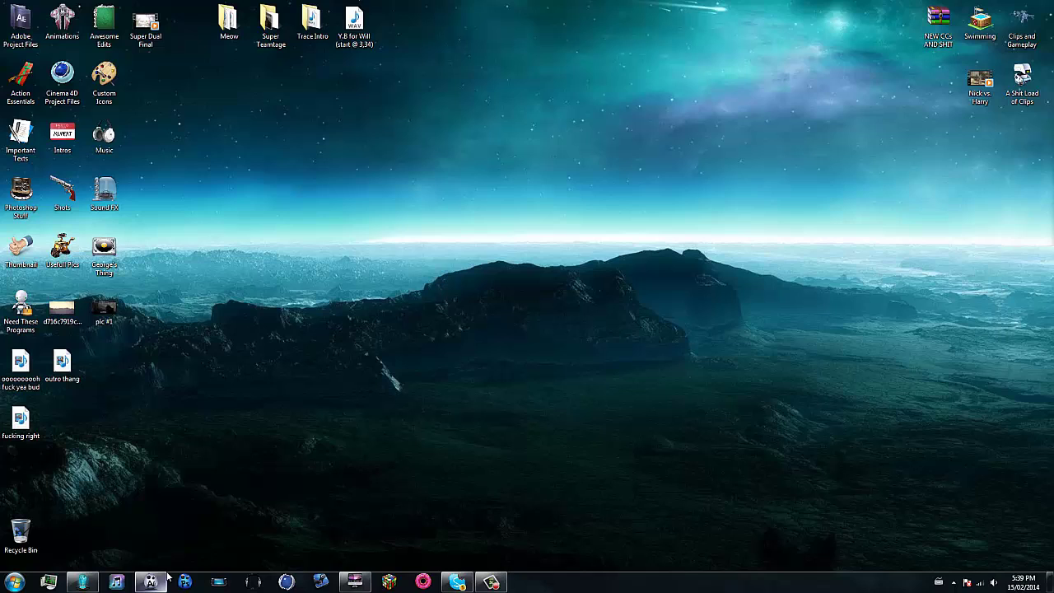
Step: Switch to After Effects and scrub through the existing transition from the start to about 0:00:02:17
{"action": "mouse_move", "coordinate": [161, 582]}
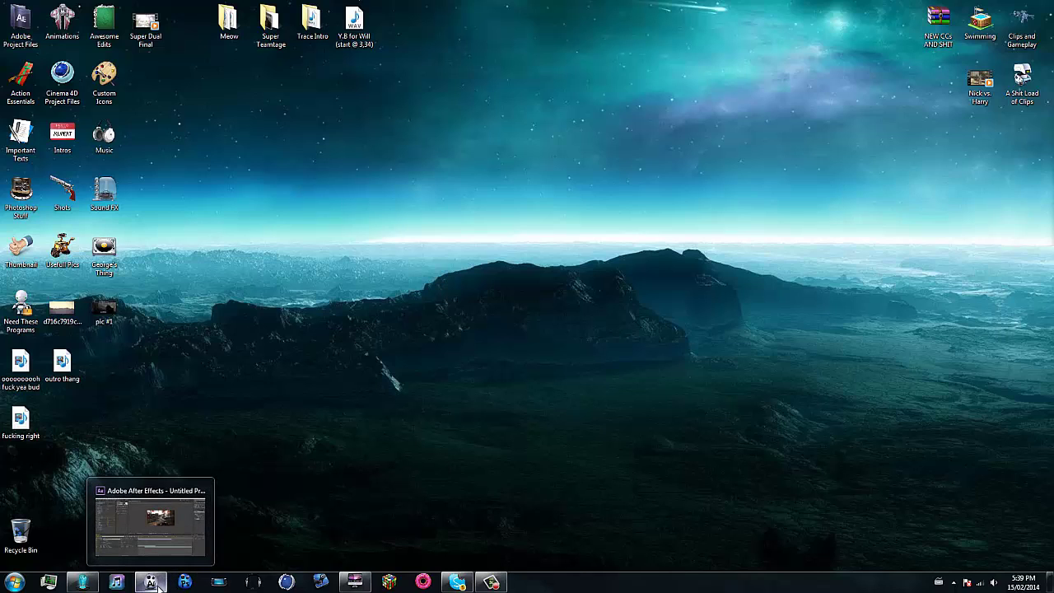
{"action": "left_click", "coordinate": [151, 519]}
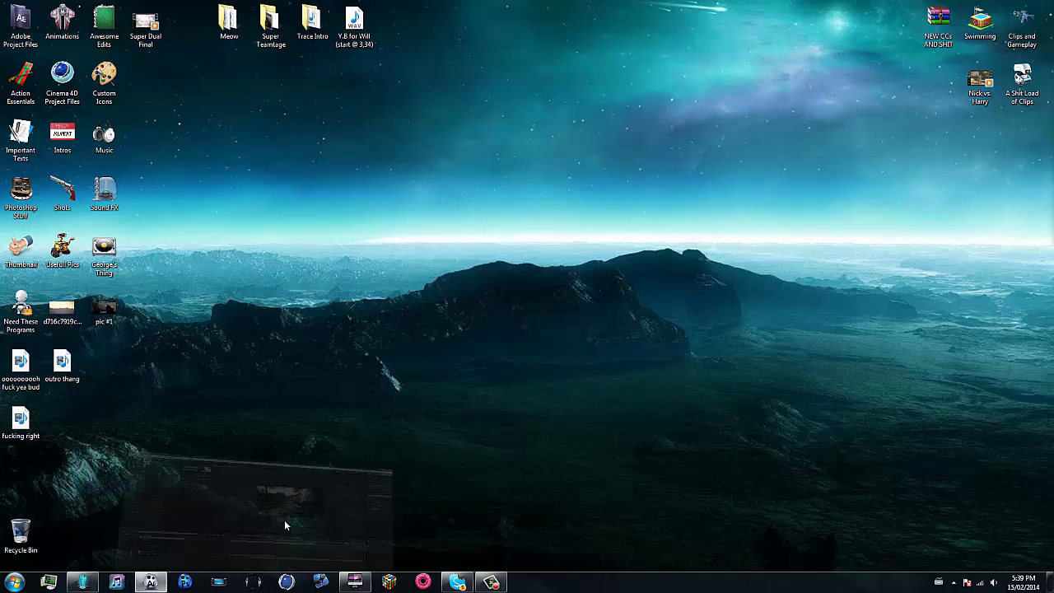
{"action": "key", "text": "Home"}
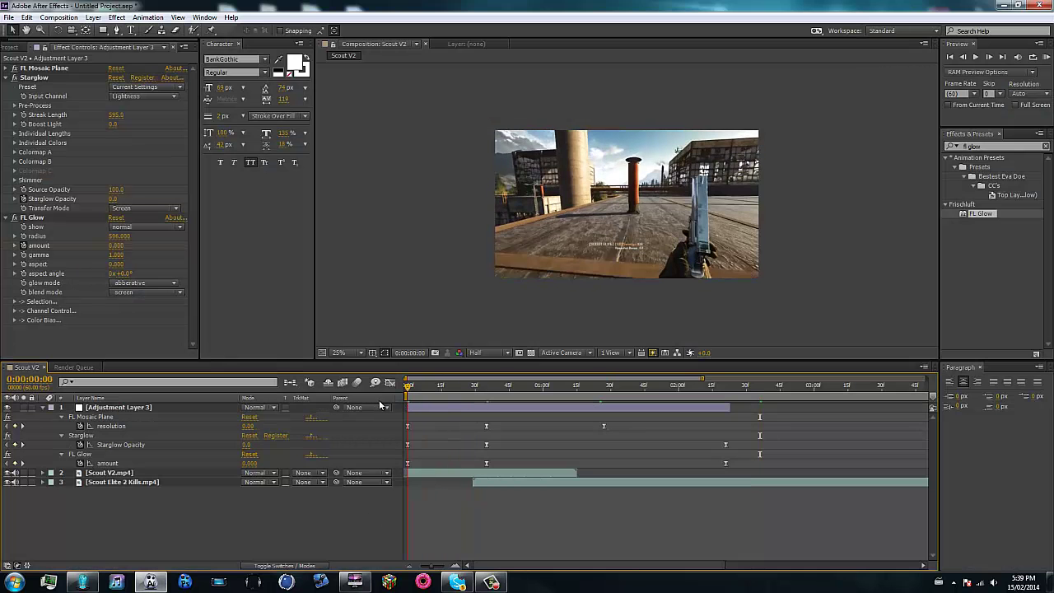
{"action": "left_click_drag", "start_coordinate": [407, 401], "coordinate": [715, 384]}
Step: Delete Adjustment Layer 3 from the Scout V2 composition
{"action": "left_click", "coordinate": [687, 408]}
{"action": "key", "text": "u"}
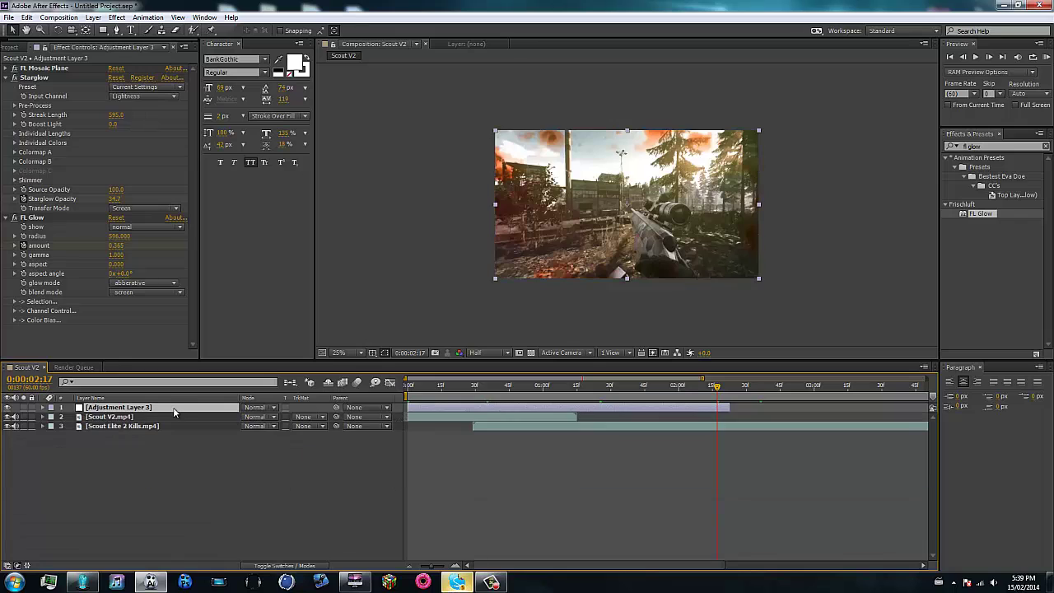
{"action": "key", "text": "Delete"}
Step: Remove the Mosaic effect from the Scout V2.mp4 layer and the effect applied to the Scout Elite 2 Kills.mp4 layer
{"action": "left_click", "coordinate": [475, 406]}
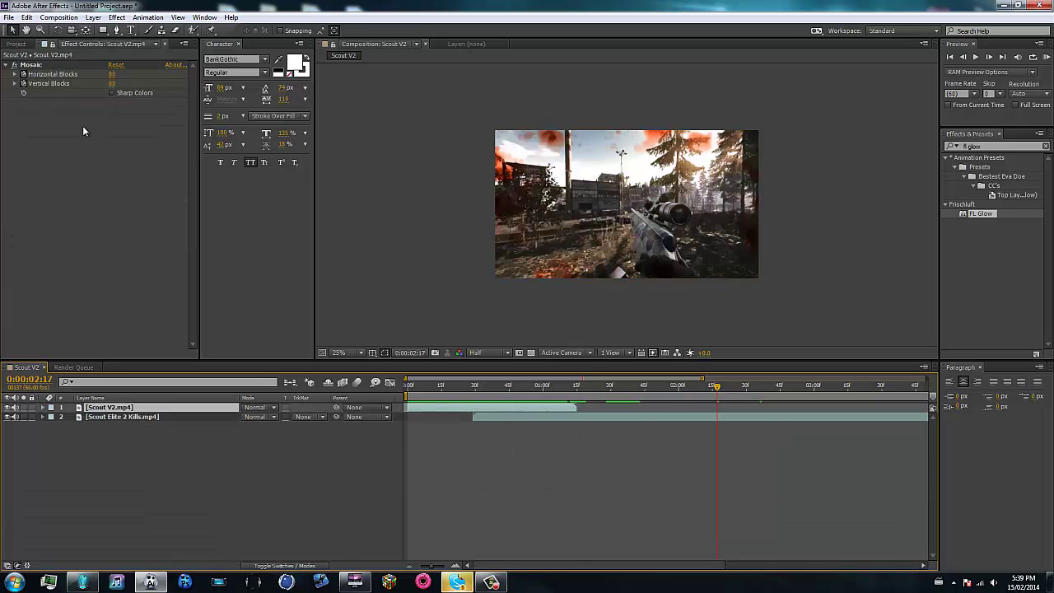
{"action": "left_click", "coordinate": [33, 65]}
{"action": "left_click", "coordinate": [514, 417]}
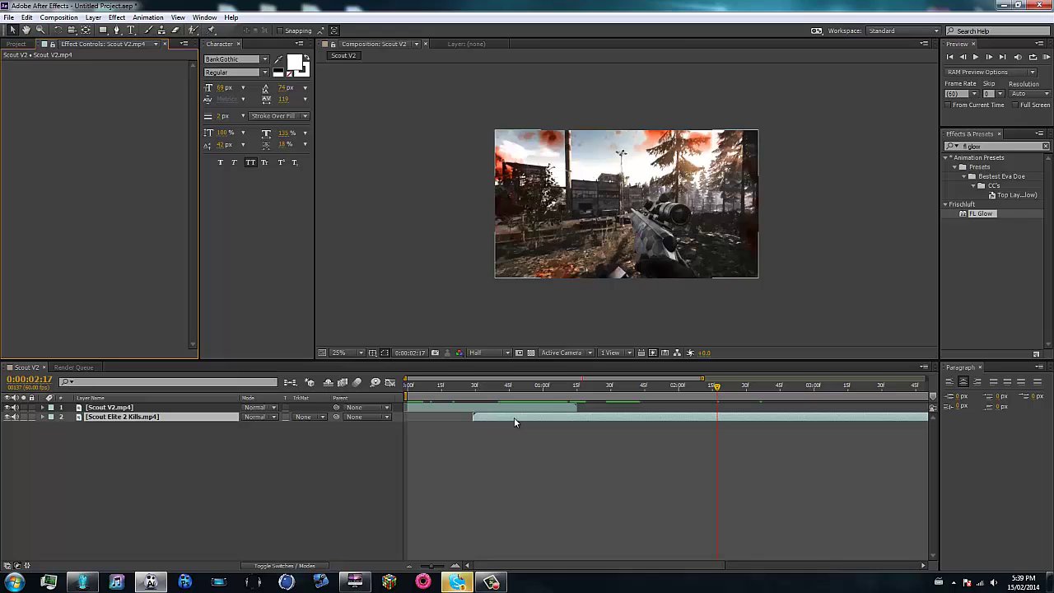
{"action": "left_click", "coordinate": [32, 68]}
{"action": "key", "text": "Delete"}
{"action": "left_click", "coordinate": [262, 451]}
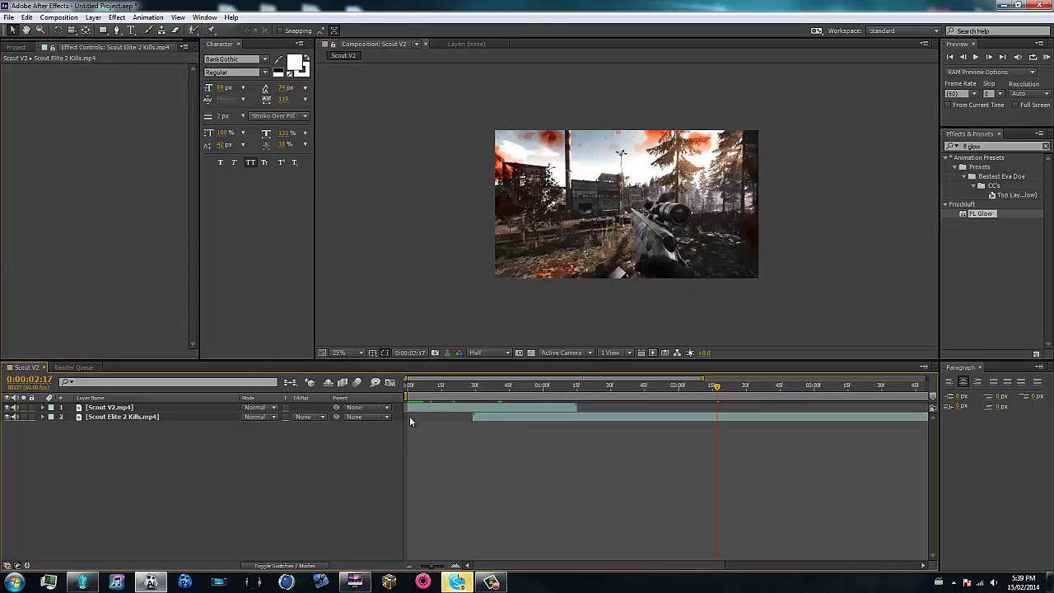
Step: Turn off opacity keyframing on the Scout V2.mp4 layer and reveal the opacity of the Scout Elite 2 Kills.mp4 layer
{"action": "left_click", "coordinate": [410, 387]}
{"action": "left_click_drag", "start_coordinate": [410, 394], "coordinate": [476, 396]}
{"action": "left_click", "coordinate": [551, 409]}
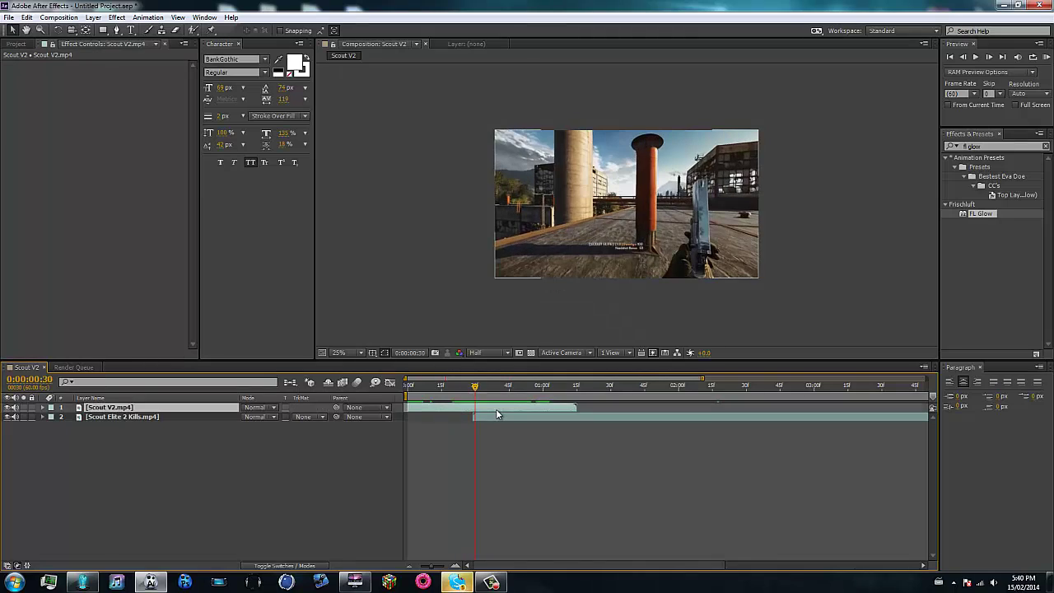
{"action": "key", "text": "t"}
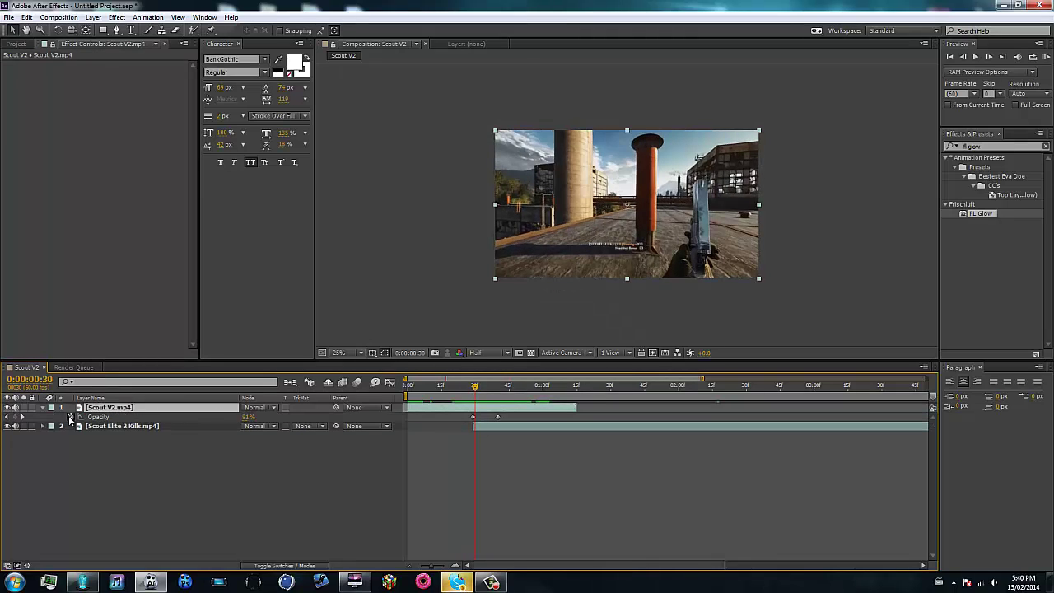
{"action": "left_click", "coordinate": [71, 417]}
{"action": "left_click", "coordinate": [485, 428]}
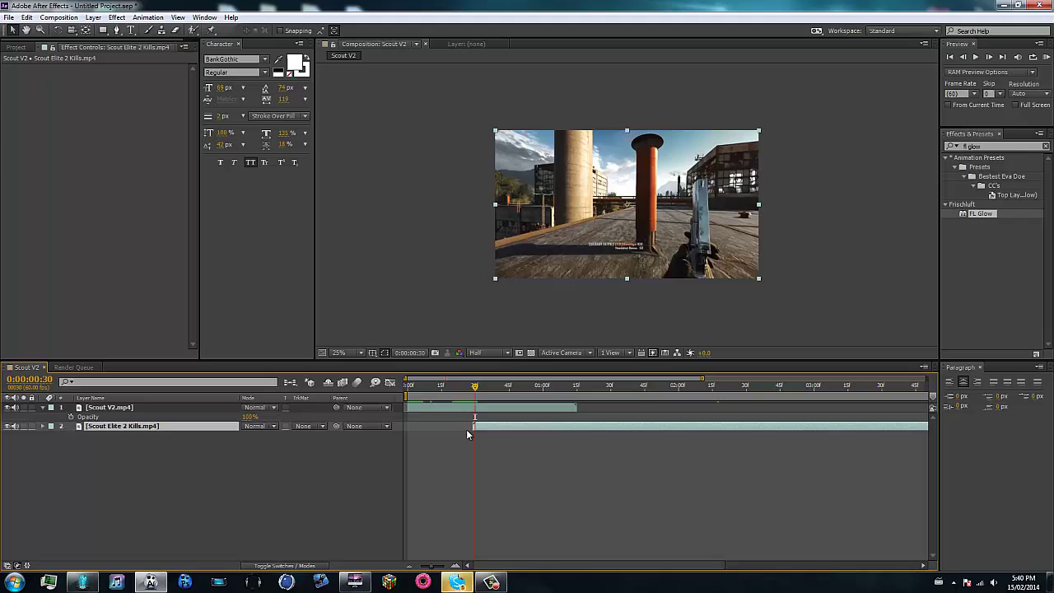
{"action": "key", "text": "t"}
{"action": "left_click", "coordinate": [92, 436]}
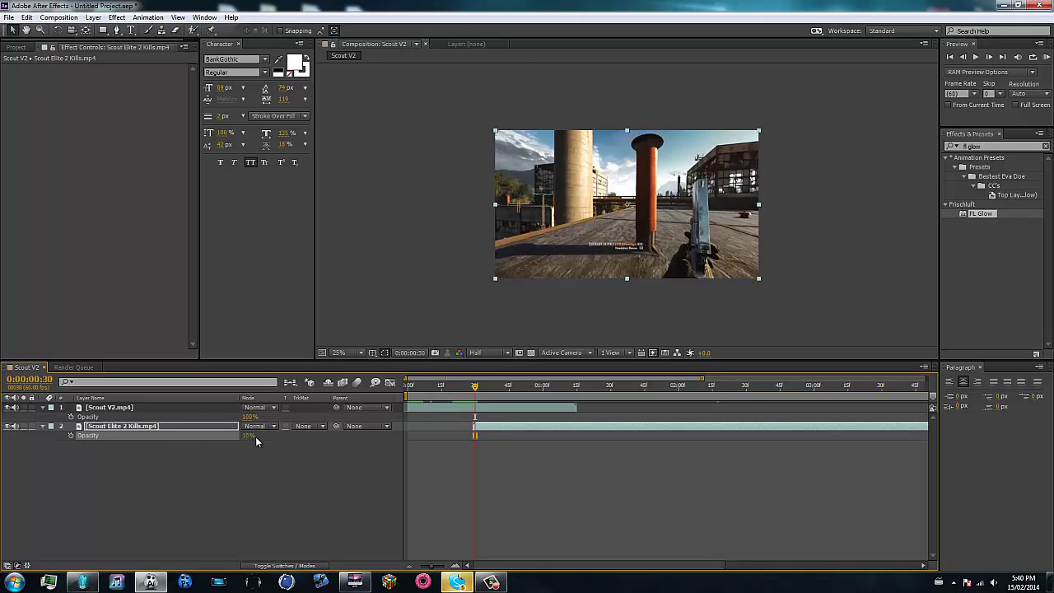
Step: Delete the Scout V2 composition and the Solids folder from the project, keeping only the two source clips
{"action": "left_click", "coordinate": [16, 47]}
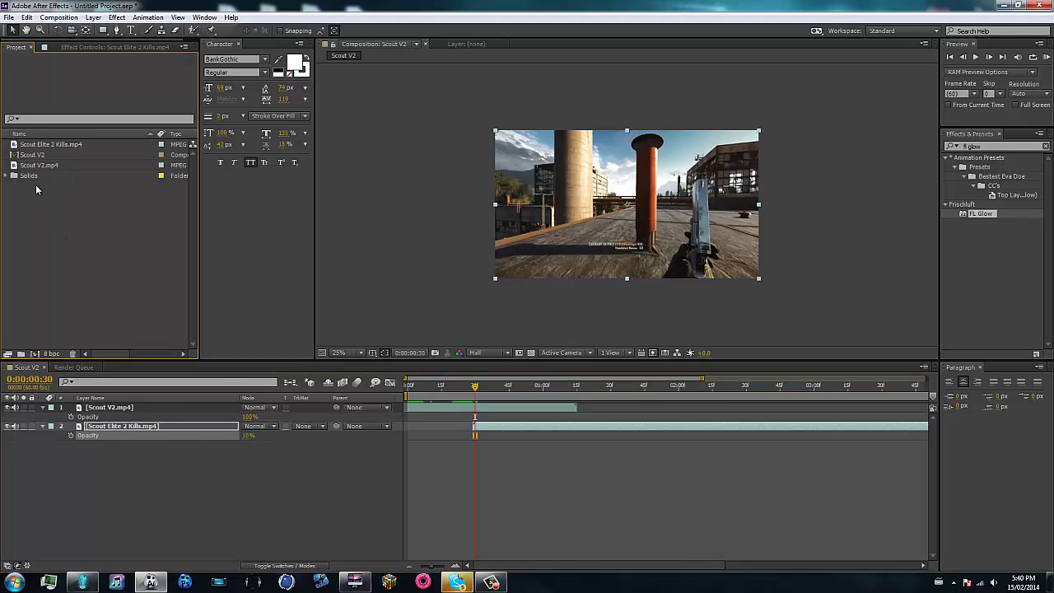
{"action": "left_click", "coordinate": [33, 155]}
{"action": "key", "text": "Delete"}
{"action": "left_click", "coordinate": [552, 304]}
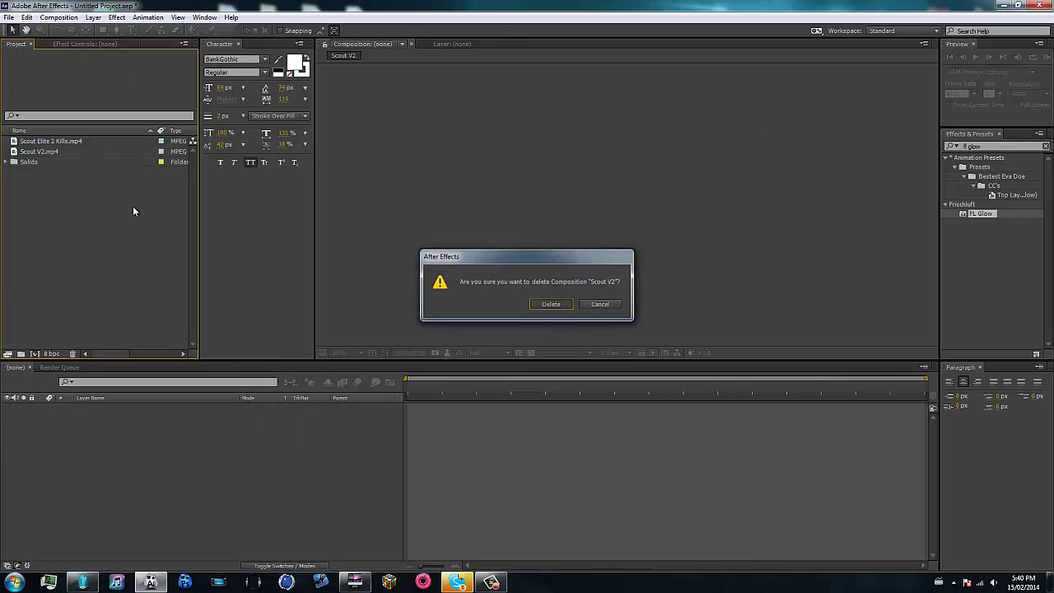
{"action": "left_click", "coordinate": [82, 161]}
{"action": "key", "text": "Delete"}
{"action": "left_click", "coordinate": [544, 302]}
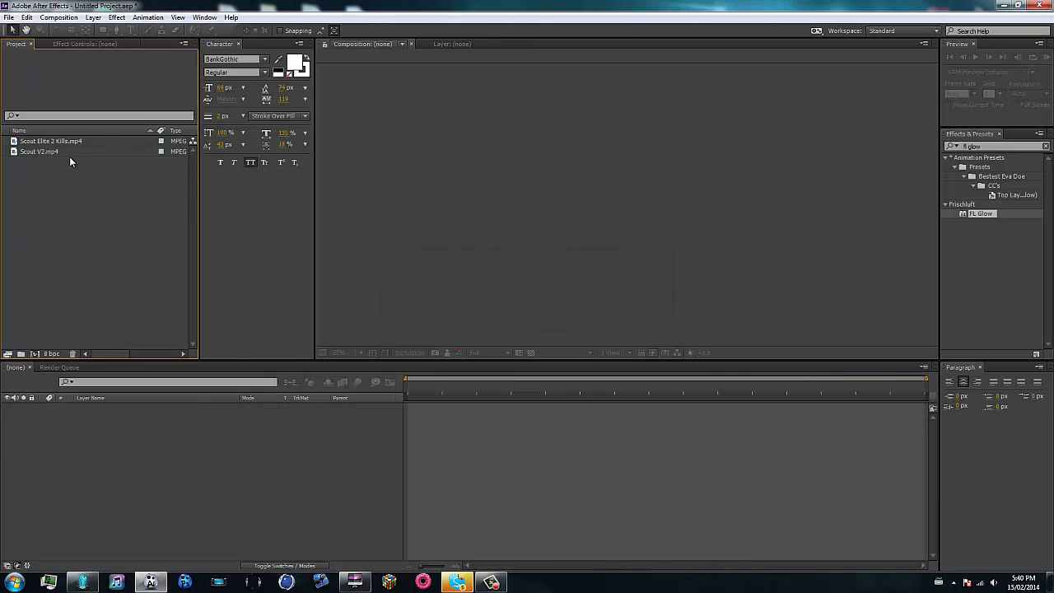
Step: Create a new composition from Scout V2.mp4 and slide its layer earlier so the clip ends at about 0:00:01:26
{"action": "left_click", "coordinate": [37, 154]}
{"action": "left_click", "coordinate": [40, 143]}
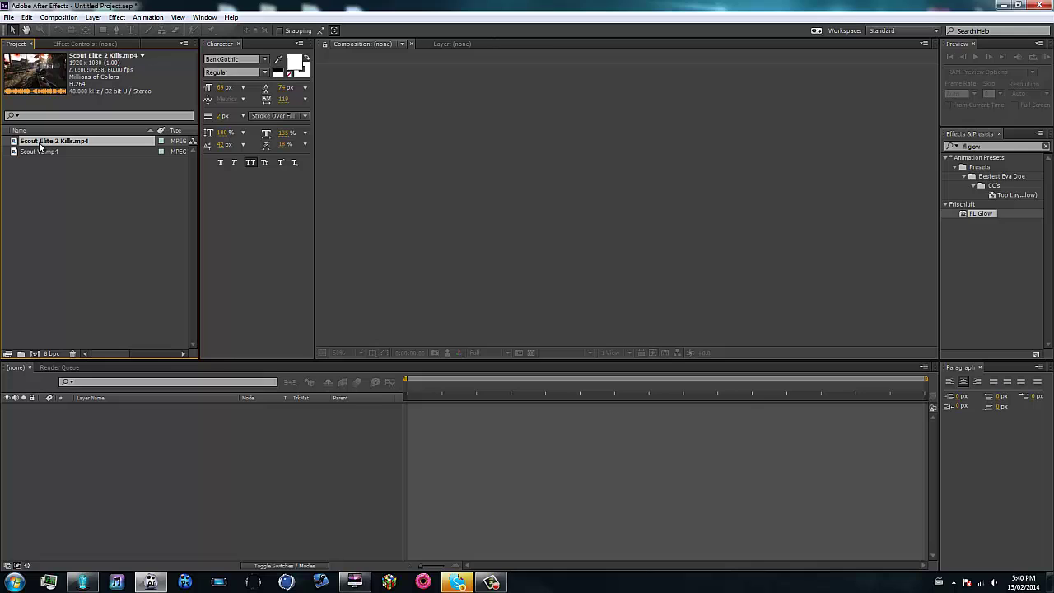
{"action": "left_click_drag", "start_coordinate": [41, 154], "coordinate": [198, 457]}
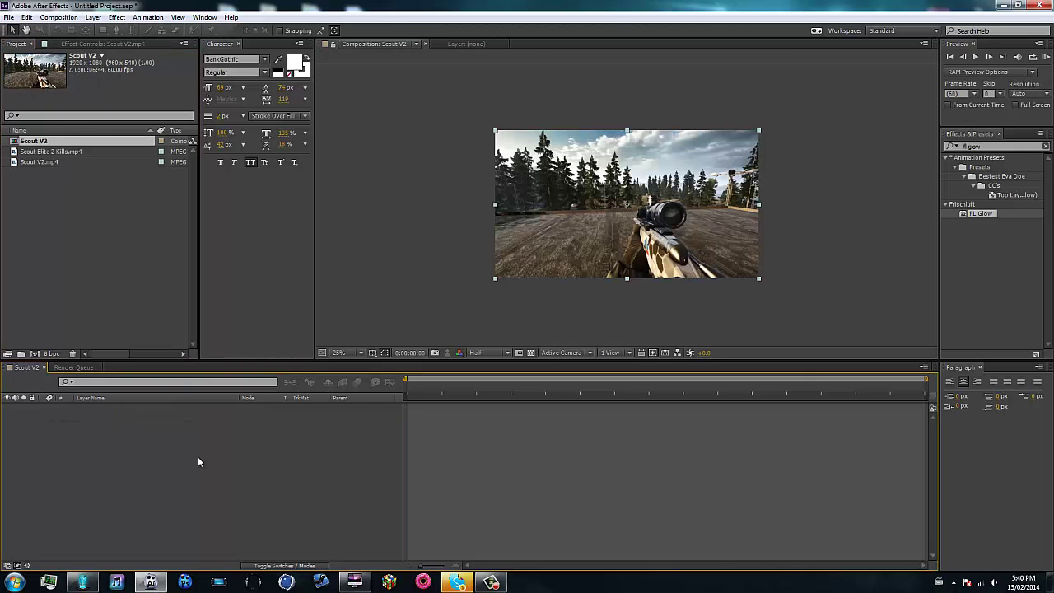
{"action": "left_click_drag", "start_coordinate": [648, 409], "coordinate": [419, 406]}
{"action": "left_click", "coordinate": [296, 464]}
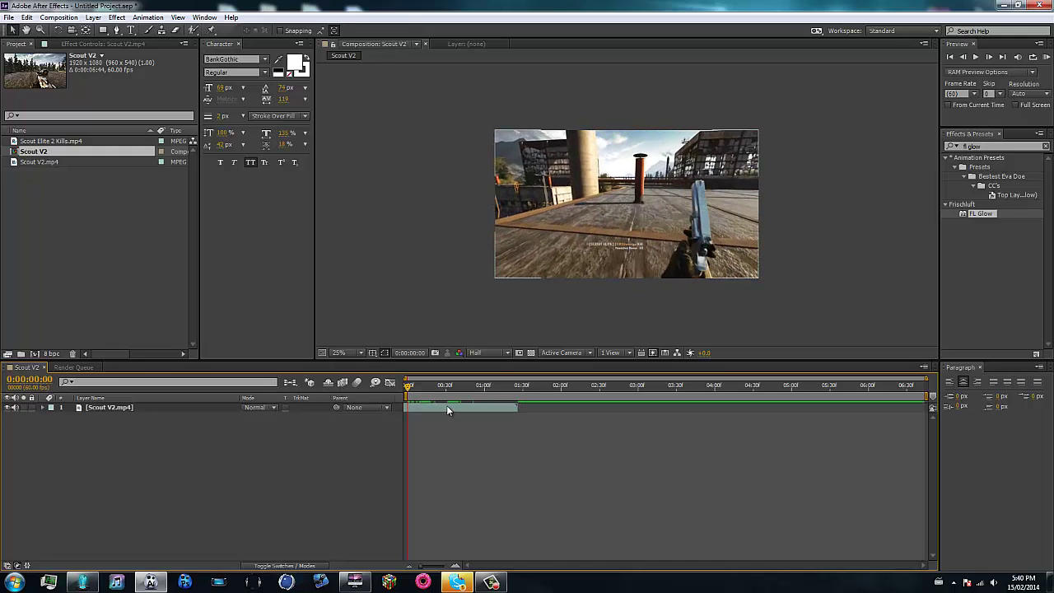
Step: Find the Stylize Mosaic effect by searching for "mosaic" and apply it to the Scout V2.mp4 layer
{"action": "left_click", "coordinate": [445, 409]}
{"action": "key", "text": "ctrl+5"}
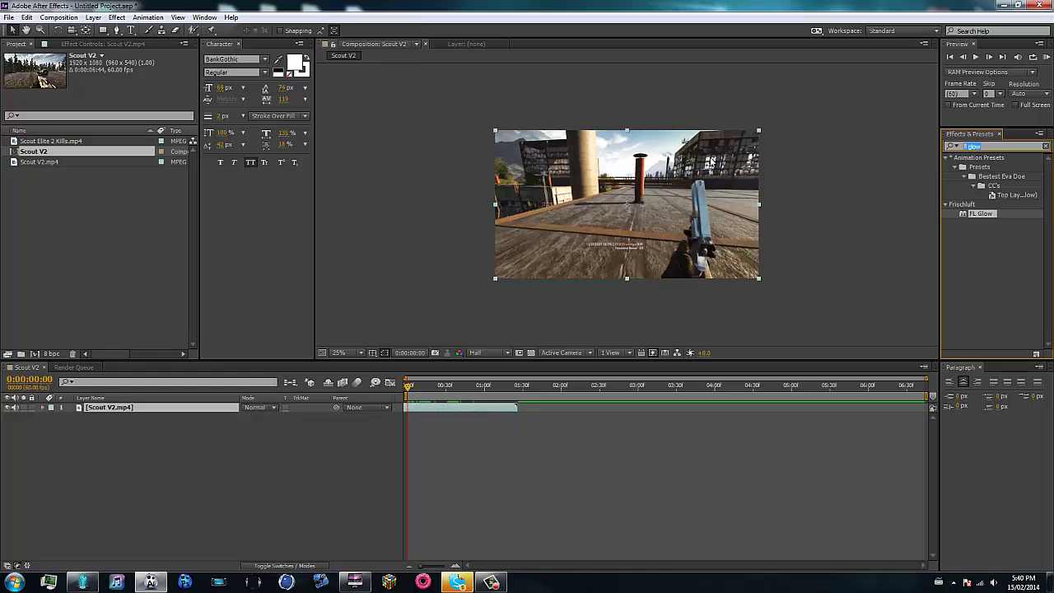
{"action": "type", "text": "mosaic"}
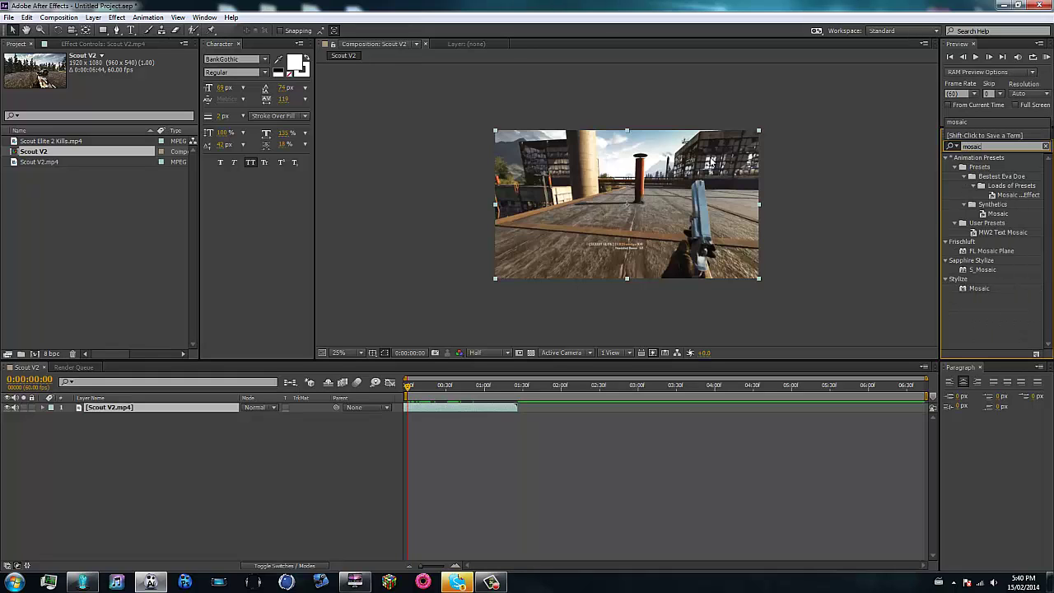
{"action": "left_click_drag", "start_coordinate": [980, 290], "coordinate": [548, 406]}
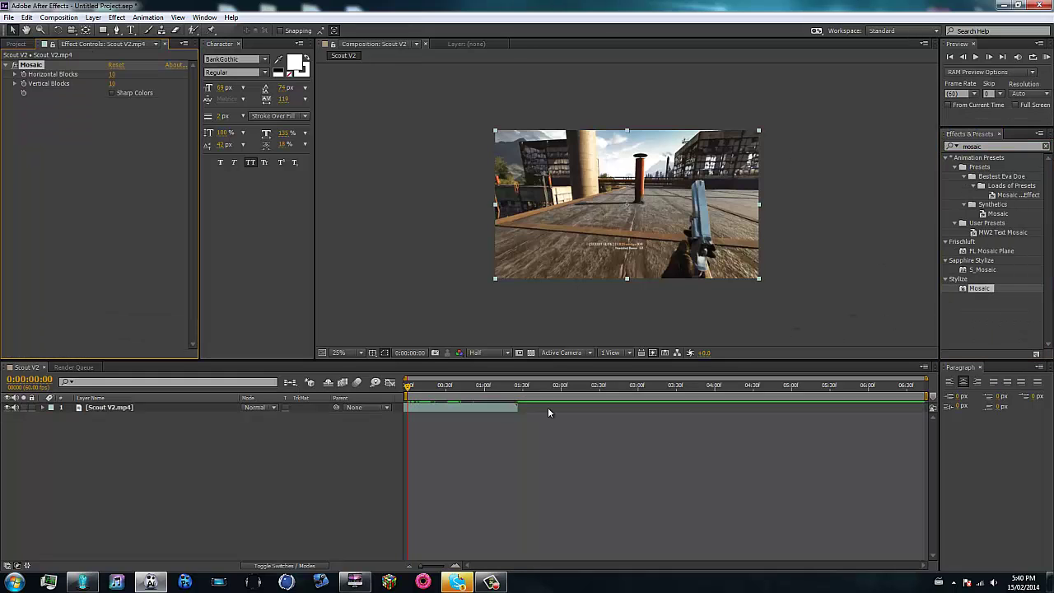
Step: Set the Mosaic effect's Horizontal Blocks to 1280 and Vertical Blocks to 720
{"action": "left_click", "coordinate": [112, 76]}
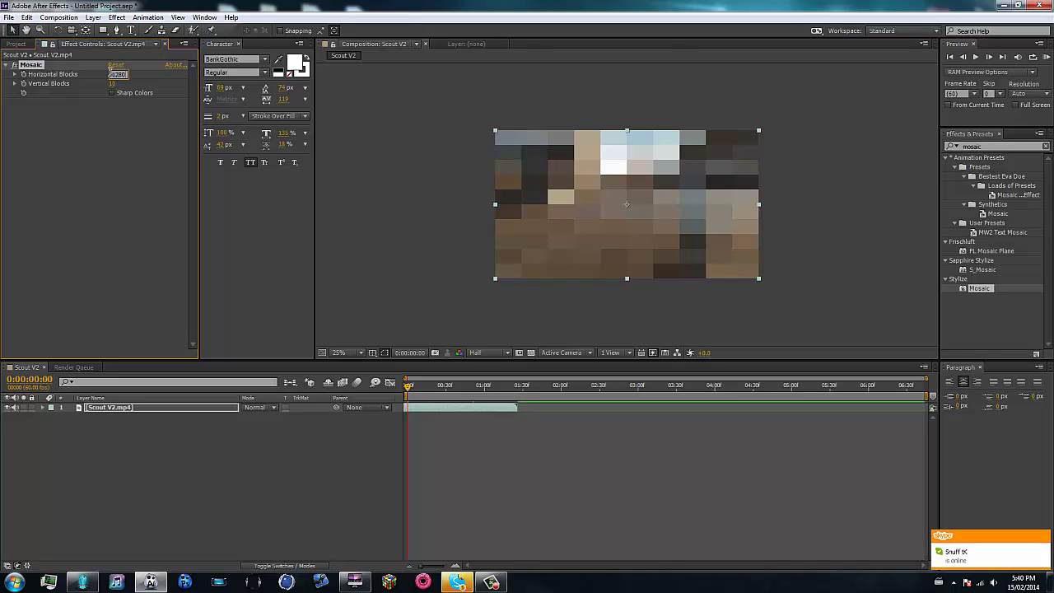
{"action": "type", "text": "1280"}
{"action": "key", "text": "Tab"}
{"action": "type", "text": "720"}
{"action": "key", "text": "Return"}
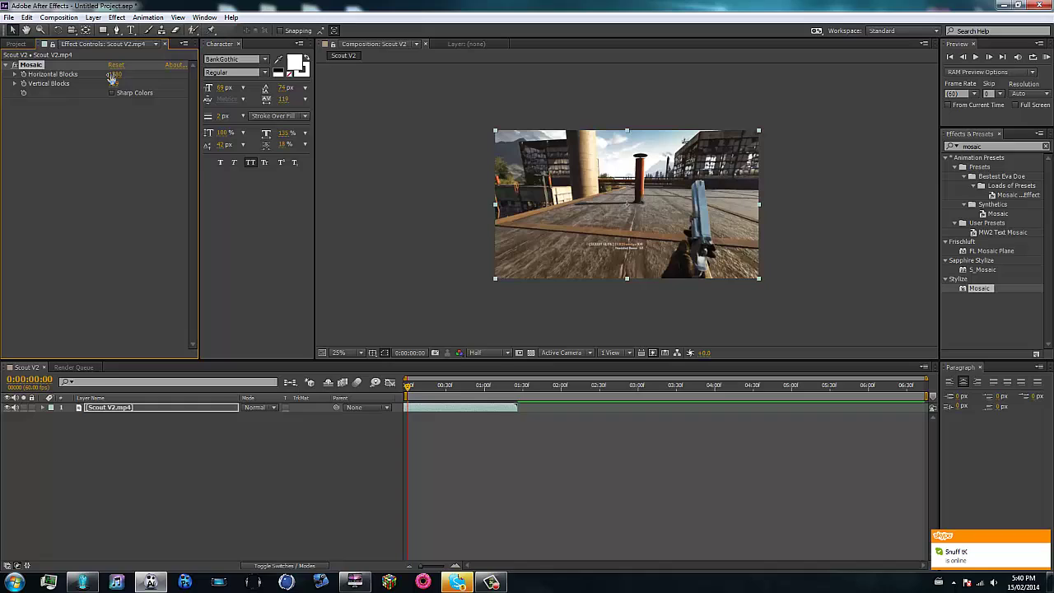
Step: Set Mosaic's Horizontal Blocks to 1920 and Vertical Blocks to 1080, with keyframes for both at 0:00:00:00
{"action": "left_click", "coordinate": [116, 74]}
{"action": "type", "text": "1920"}
{"action": "key", "text": "Tab"}
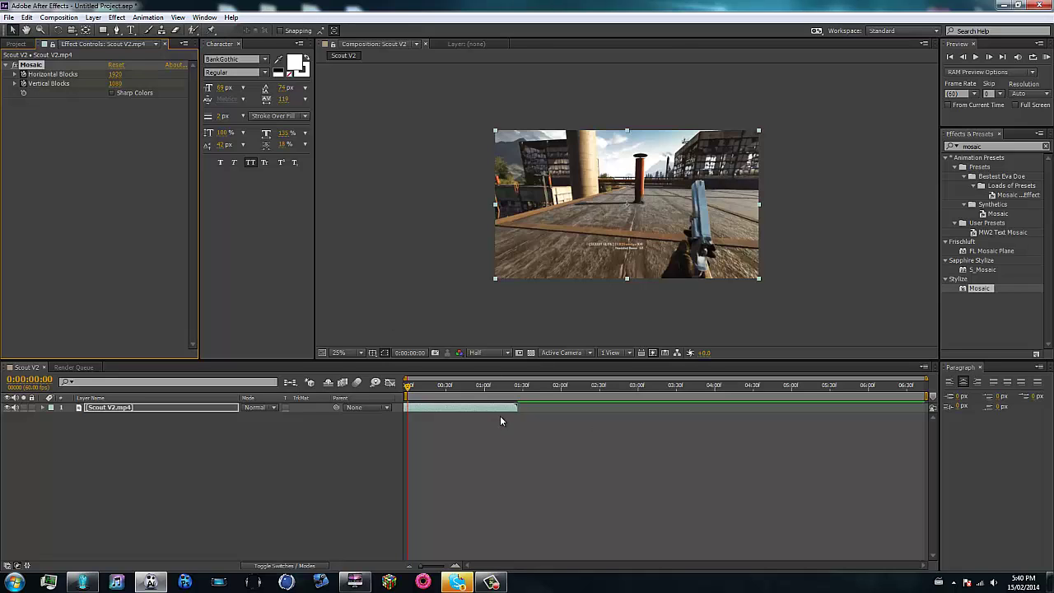
Step: At 0:00:00:50, set Mosaic's Horizontal Blocks and Vertical Blocks both to 100
{"action": "key", "text": "space"}
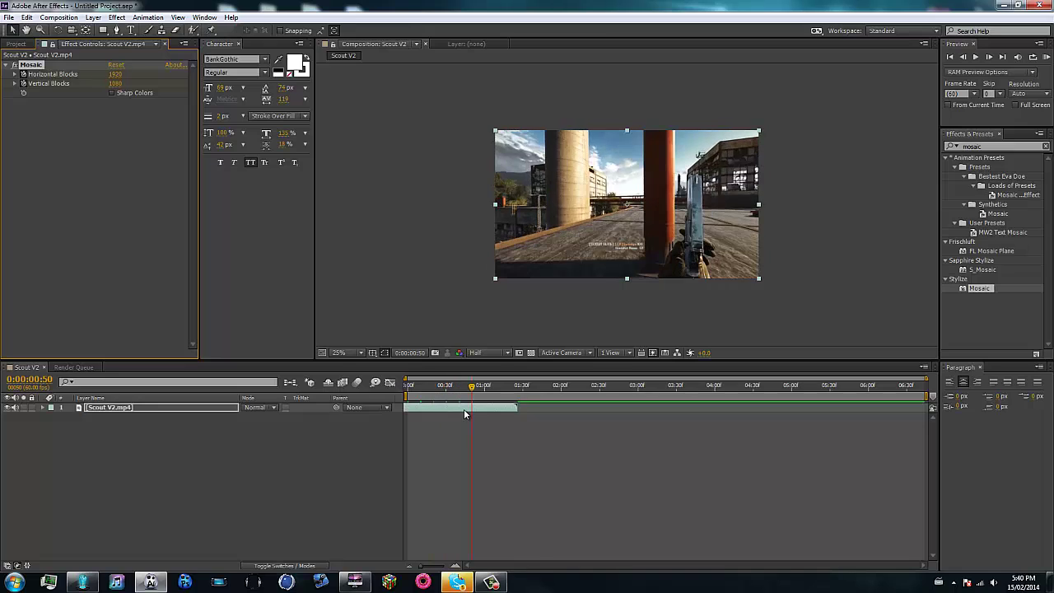
{"action": "left_click", "coordinate": [117, 74]}
{"action": "left_click", "coordinate": [106, 160]}
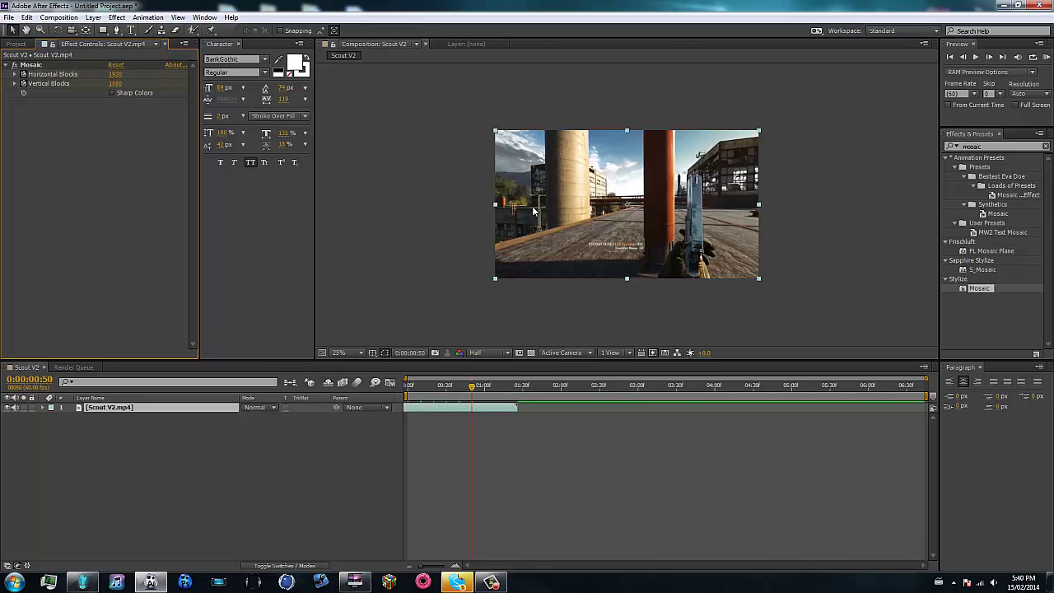
{"action": "left_click", "coordinate": [115, 74]}
{"action": "type", "text": "160"}
{"action": "key", "text": "Return"}
{"action": "key", "text": "period"}
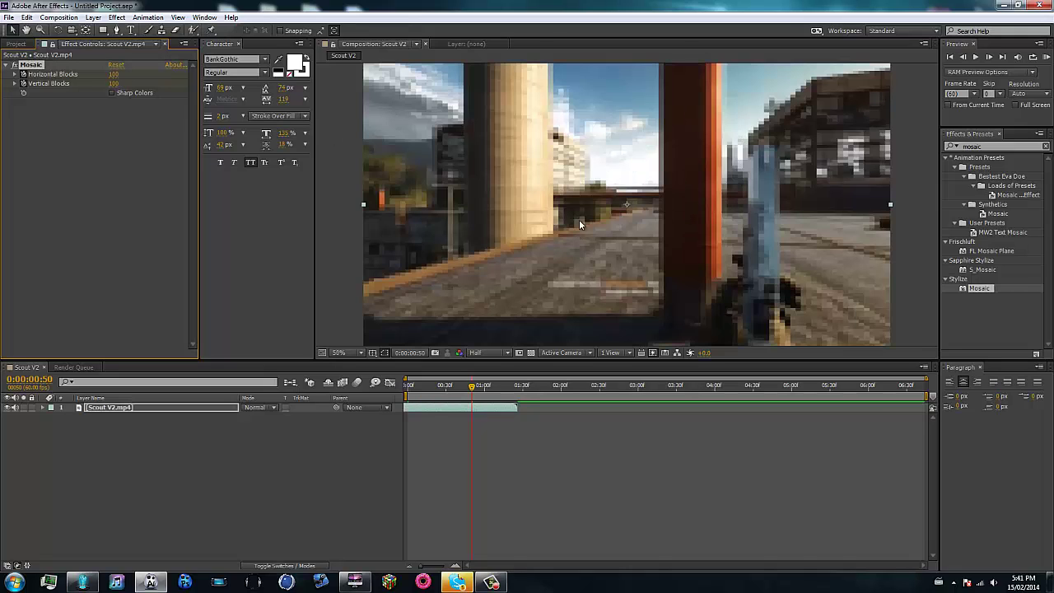
{"action": "scroll", "coordinate": [594, 198], "scroll_direction": "down", "scroll_amount": 1}
Step: Place numbered composition marker 1 at 0:00:00:50 and marker 2 twenty frames earlier at 0:00:00:30
{"action": "left_click", "coordinate": [501, 422]}
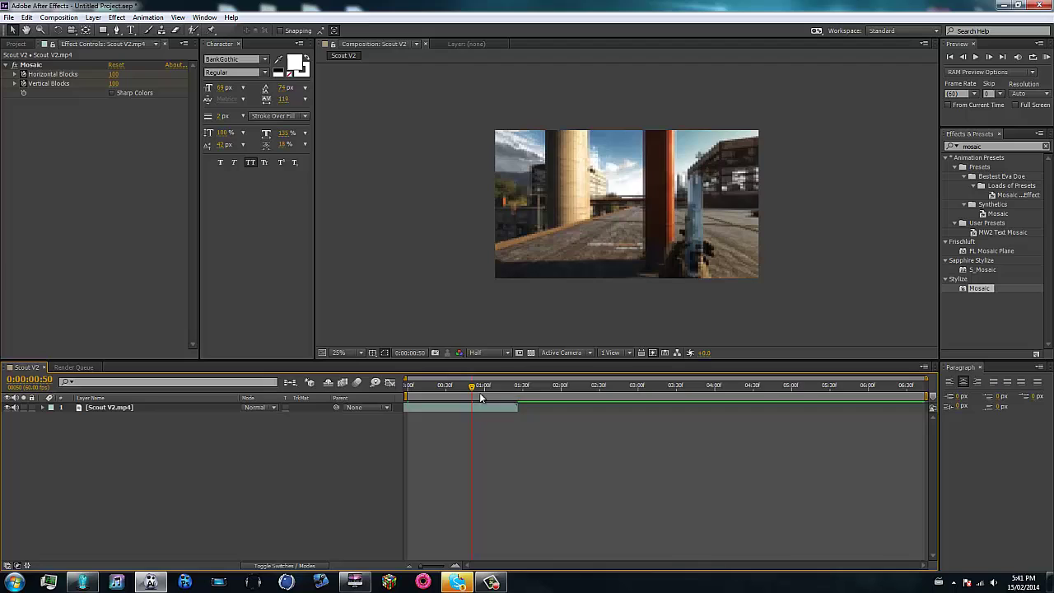
{"action": "left_click_drag", "start_coordinate": [924, 379], "coordinate": [759, 379]}
{"action": "left_click", "coordinate": [564, 411]}
{"action": "key", "text": "shift+1"}
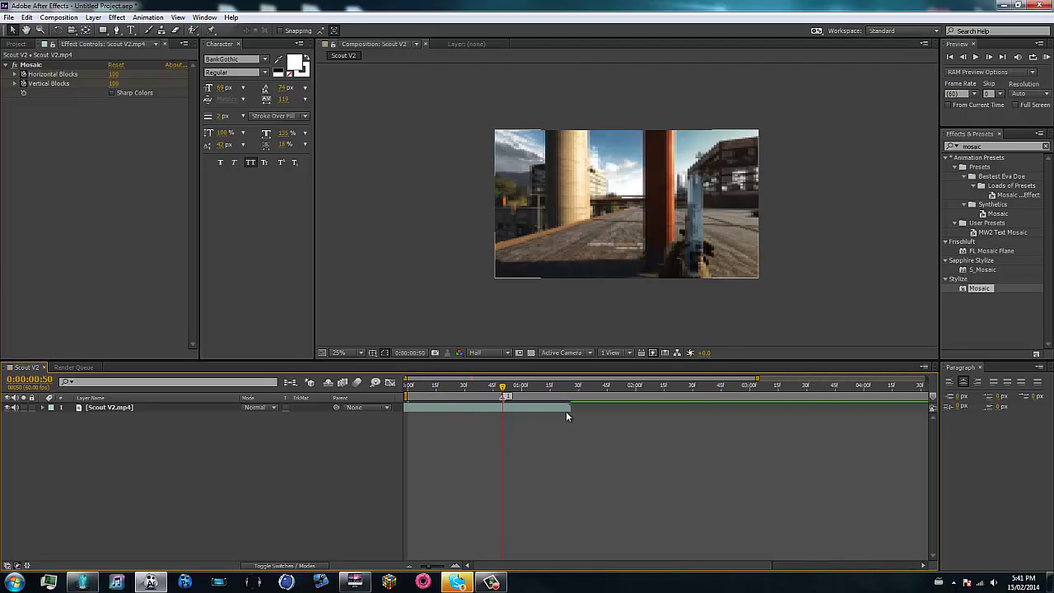
{"action": "key", "text": "shift+Page_Up"}
{"action": "key", "text": "shift+Page_Up"}
{"action": "key", "text": "shift+2"}
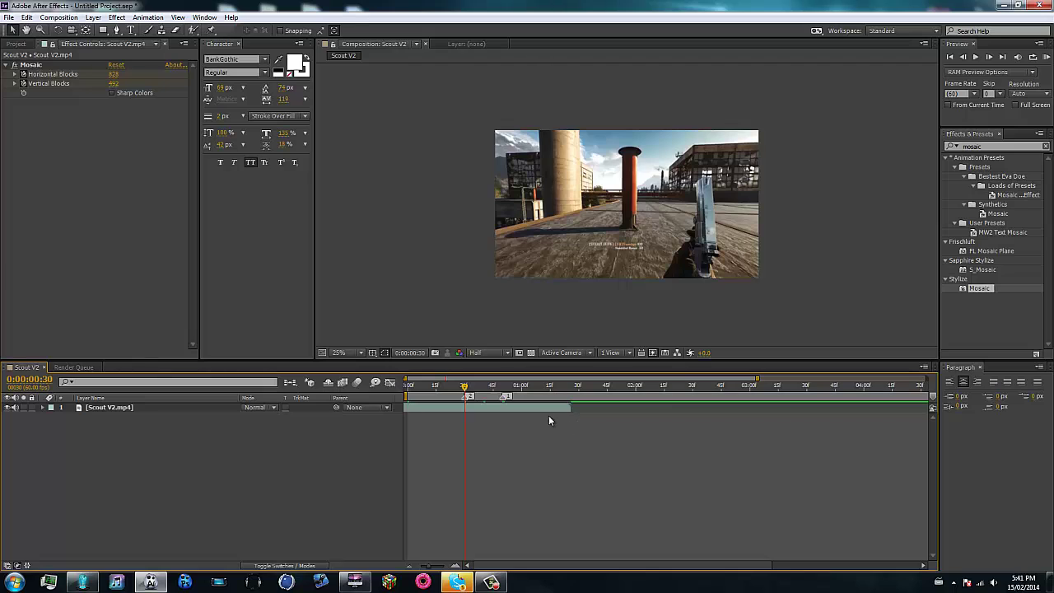
Step: Add Scout Elite 2 Kills.mp4 beneath the Scout V2 layer, with its start aligned to marker 2 at 0:00:00:30
{"action": "left_click", "coordinate": [511, 415]}
{"action": "left_click", "coordinate": [16, 44]}
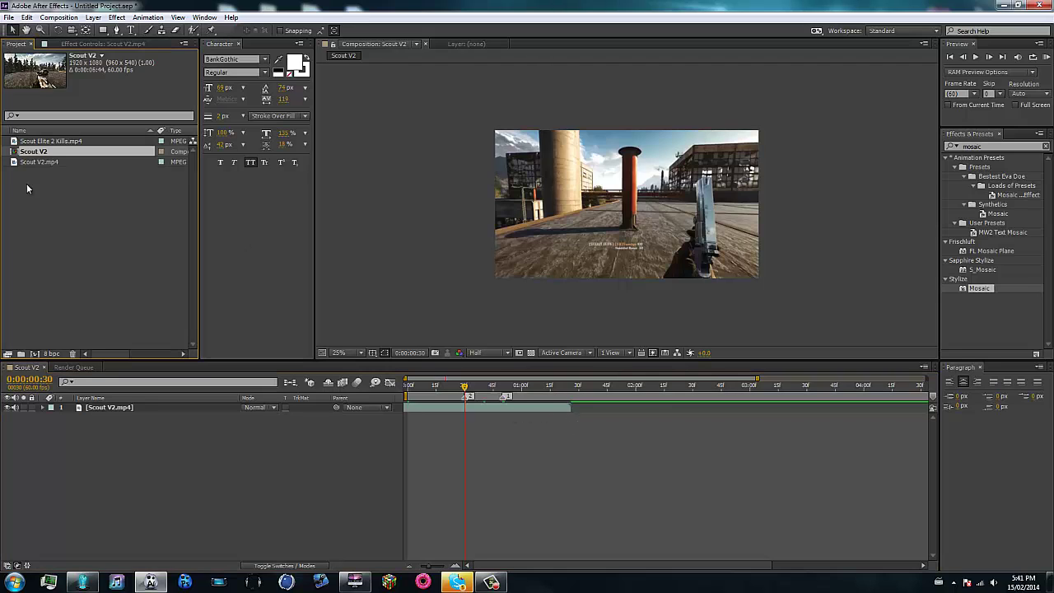
{"action": "left_click_drag", "start_coordinate": [49, 143], "coordinate": [489, 418]}
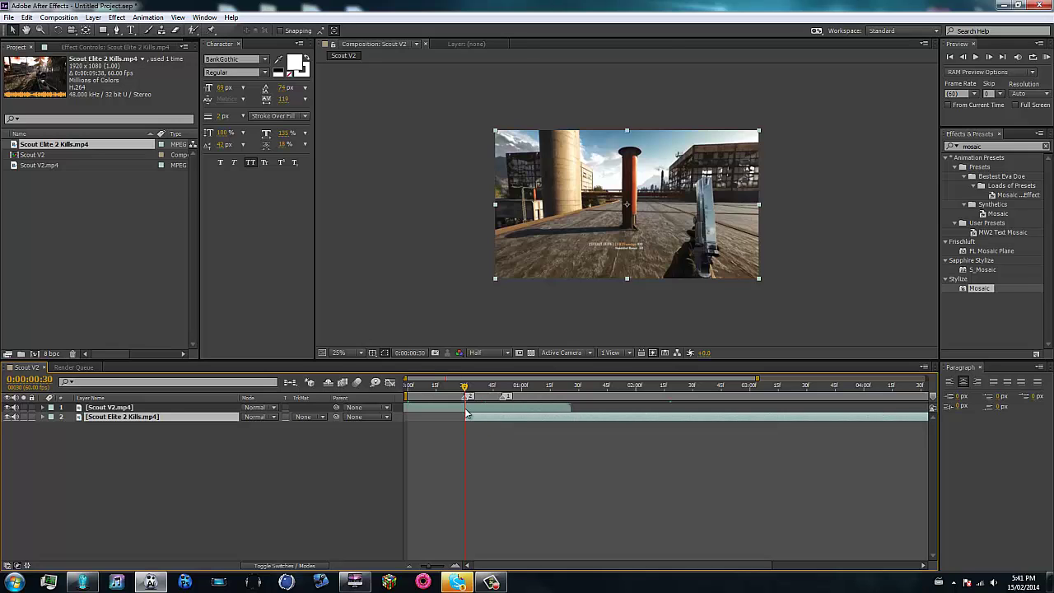
Step: Add Opacity keyframes at 0:00:00:30 to both clips, 100% for Scout V2.mp4 and 0% for Scout Elite 2 Kills.mp4
{"action": "key", "text": "t"}
{"action": "left_click", "coordinate": [71, 427]}
{"action": "left_click", "coordinate": [98, 409]}
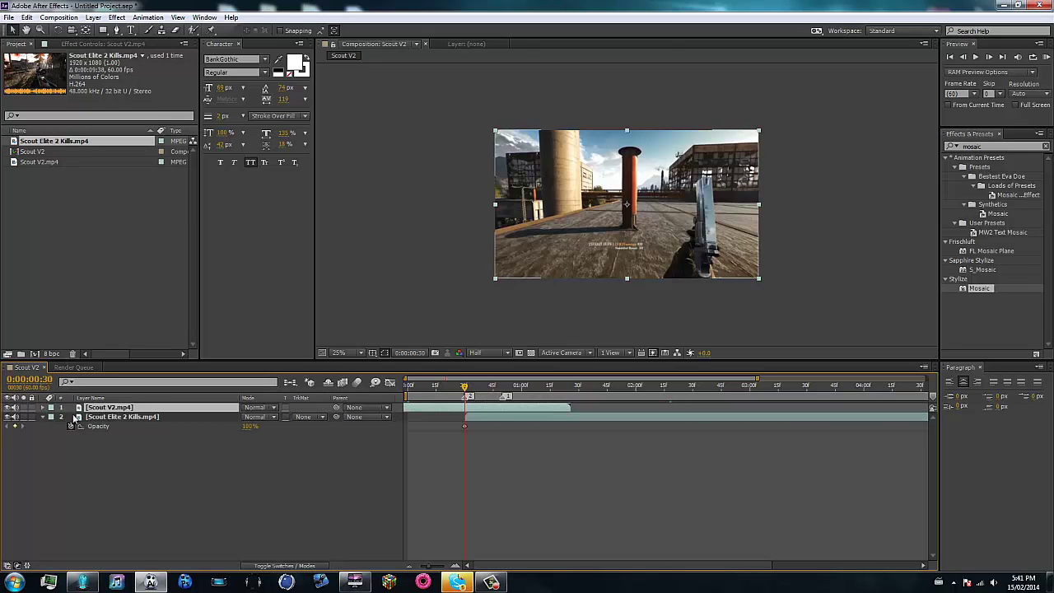
{"action": "key", "text": "t"}
{"action": "left_click", "coordinate": [71, 417]}
{"action": "left_click_drag", "start_coordinate": [251, 436], "coordinate": [167, 439]}
{"action": "left_click", "coordinate": [215, 476]}
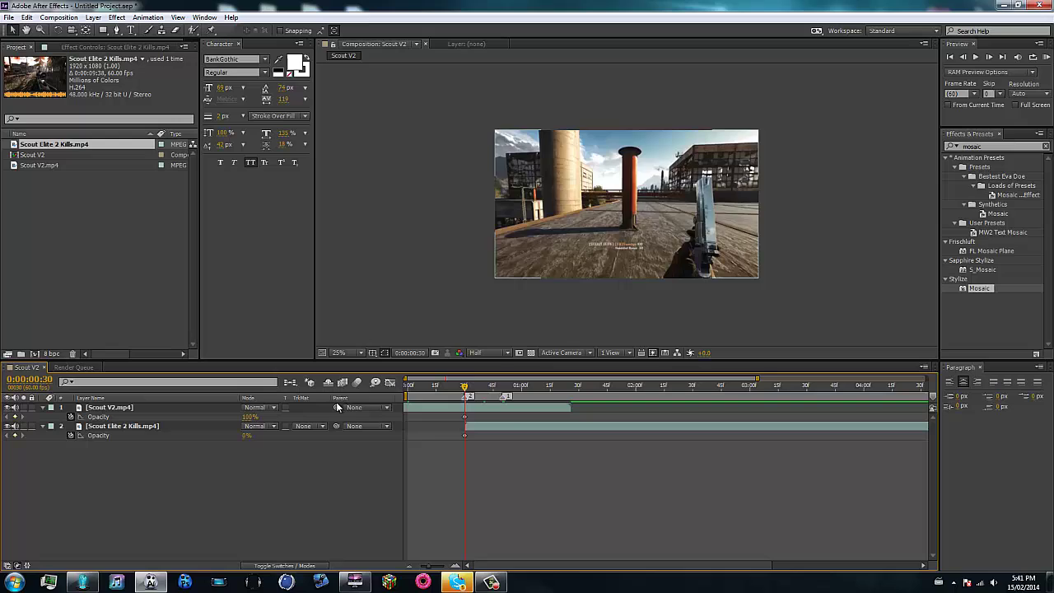
Step: At marker 1, set Scout V2's Opacity to 0% and Scout Elite 2 Kills' to 100%, and trim Scout V2's end to about 0:00:00:55
{"action": "key", "text": "1"}
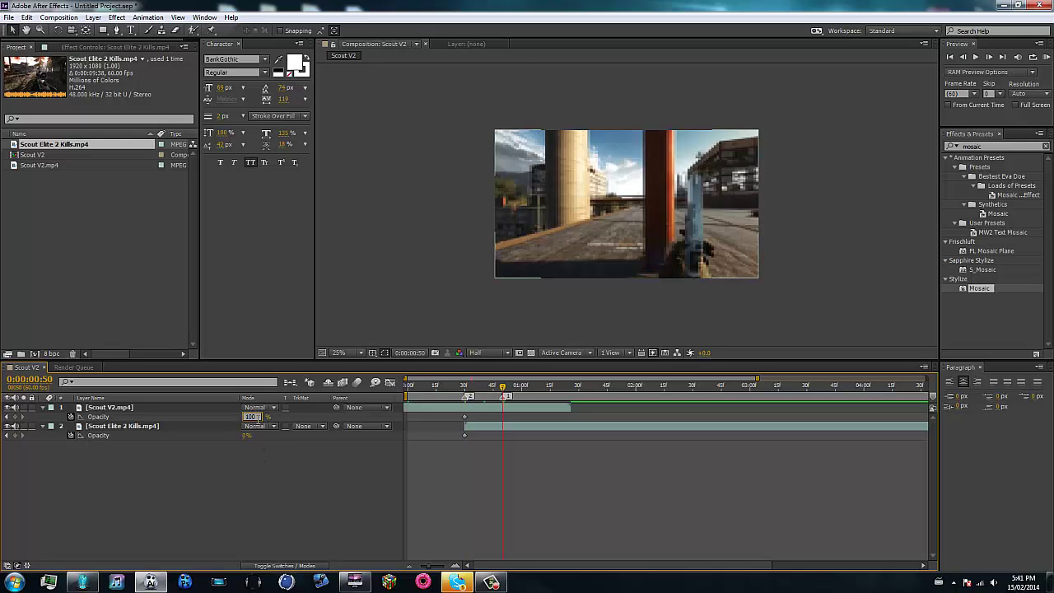
{"action": "key", "text": "Return"}
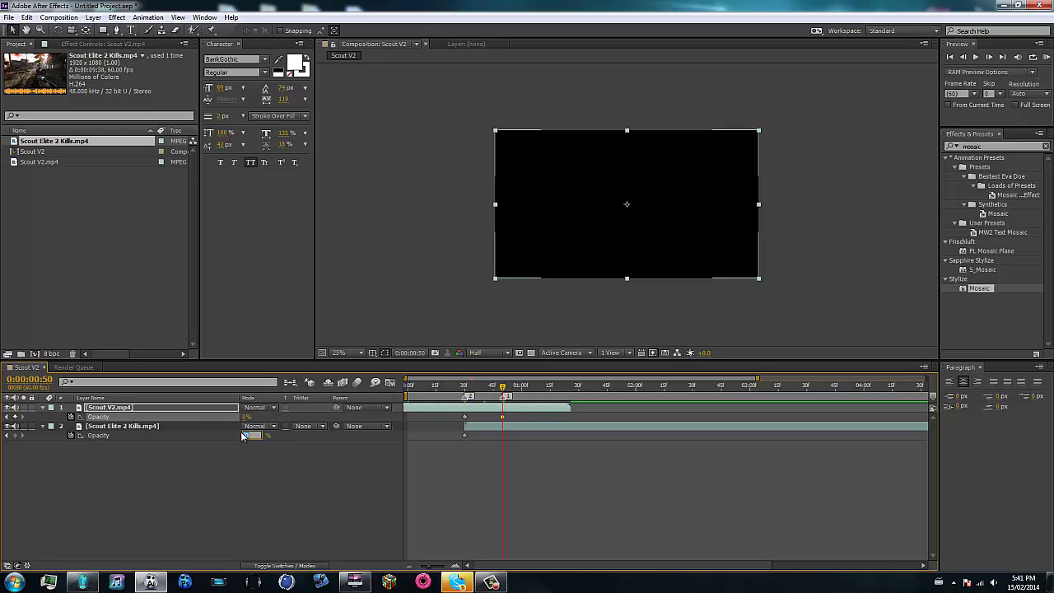
{"action": "key", "text": "Return"}
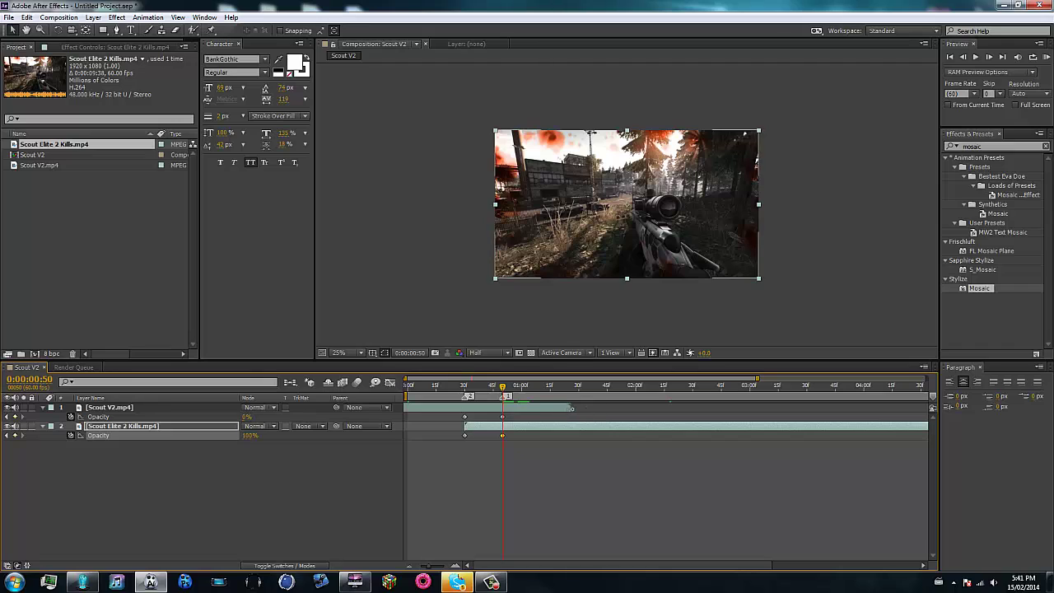
{"action": "left_click_drag", "start_coordinate": [571, 409], "coordinate": [511, 409]}
Step: Apply Easy Ease to all Mosaic Horizontal Blocks and Vertical Blocks keyframes on the Scout V2 layer
{"action": "key", "text": "u"}
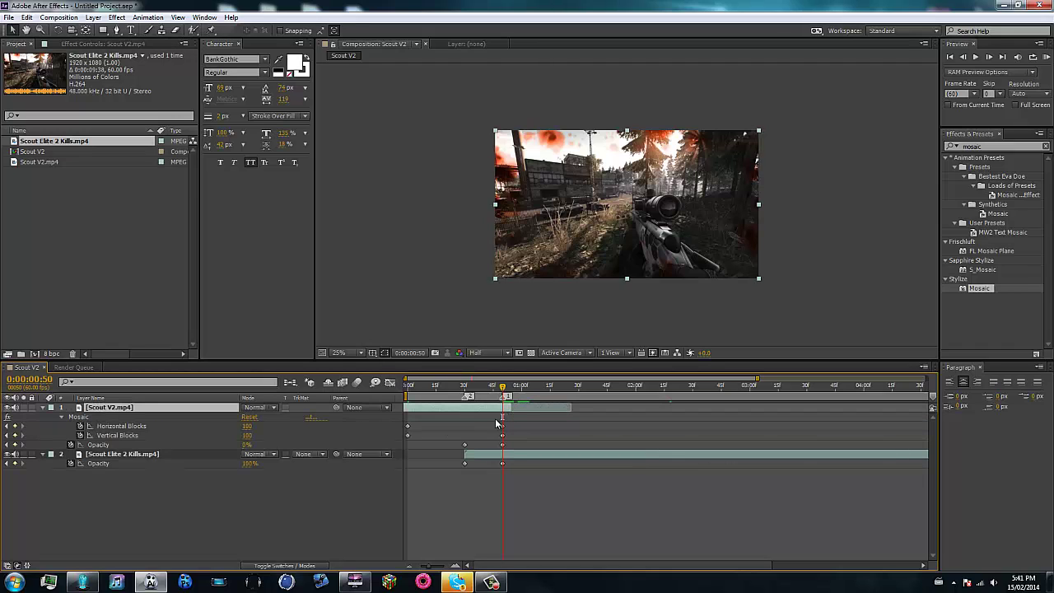
{"action": "left_click_drag", "start_coordinate": [402, 424], "coordinate": [513, 439]}
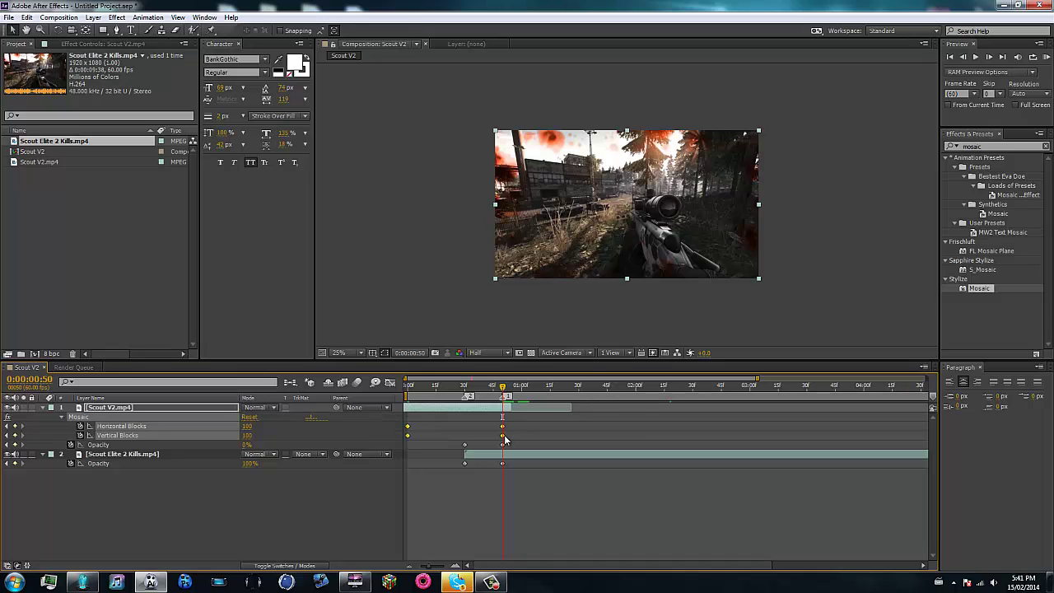
{"action": "key", "text": "F9"}
Step: Reshape the Horizontal Blocks and Vertical Blocks curves in the Graph Editor so both drop steeply at first and flatten out
{"action": "left_click", "coordinate": [391, 385]}
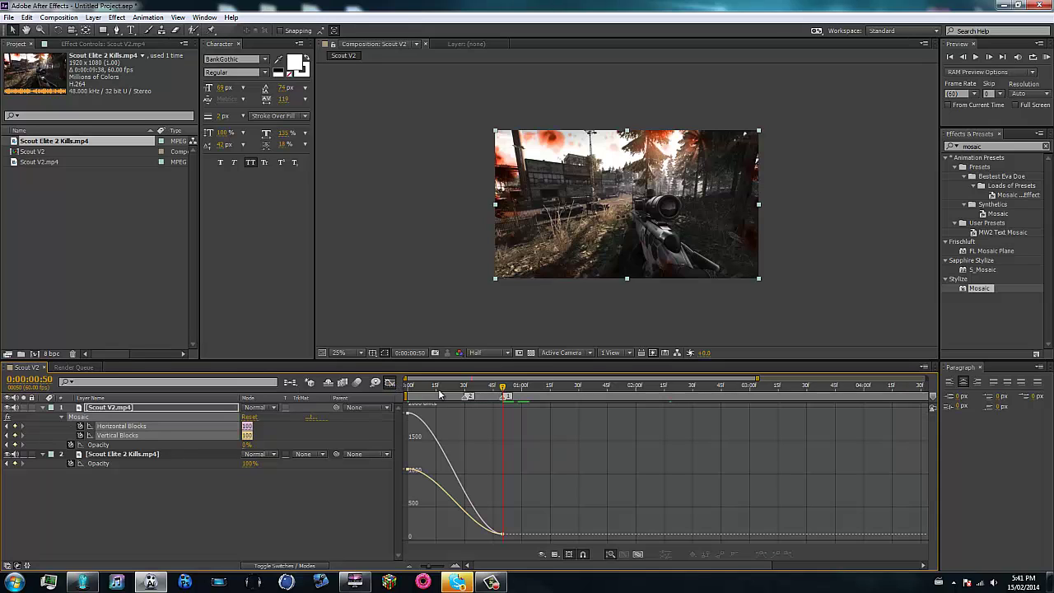
{"action": "left_click", "coordinate": [640, 555]}
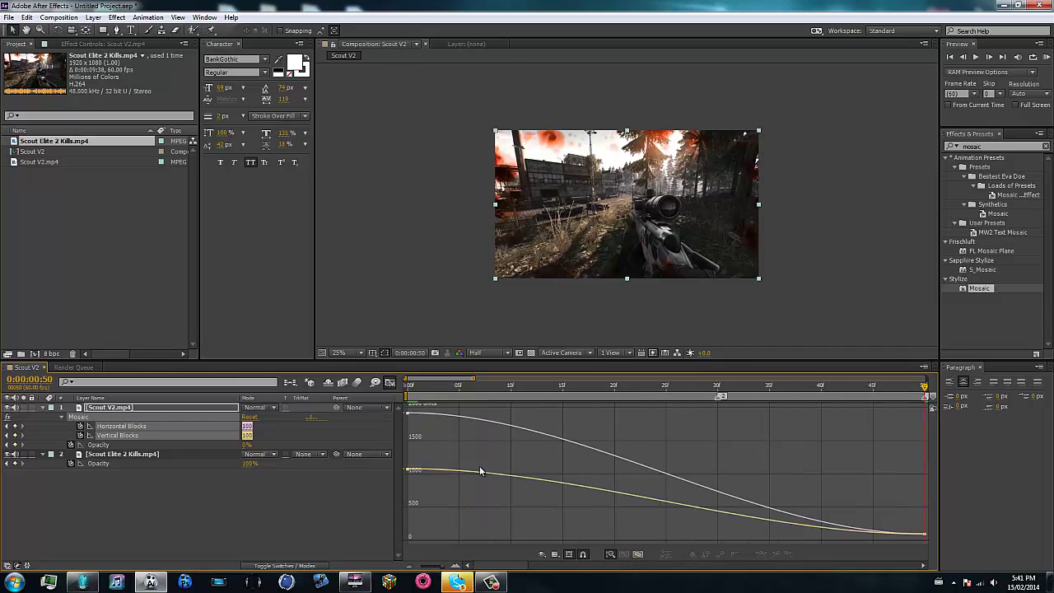
{"action": "left_click", "coordinate": [575, 428]}
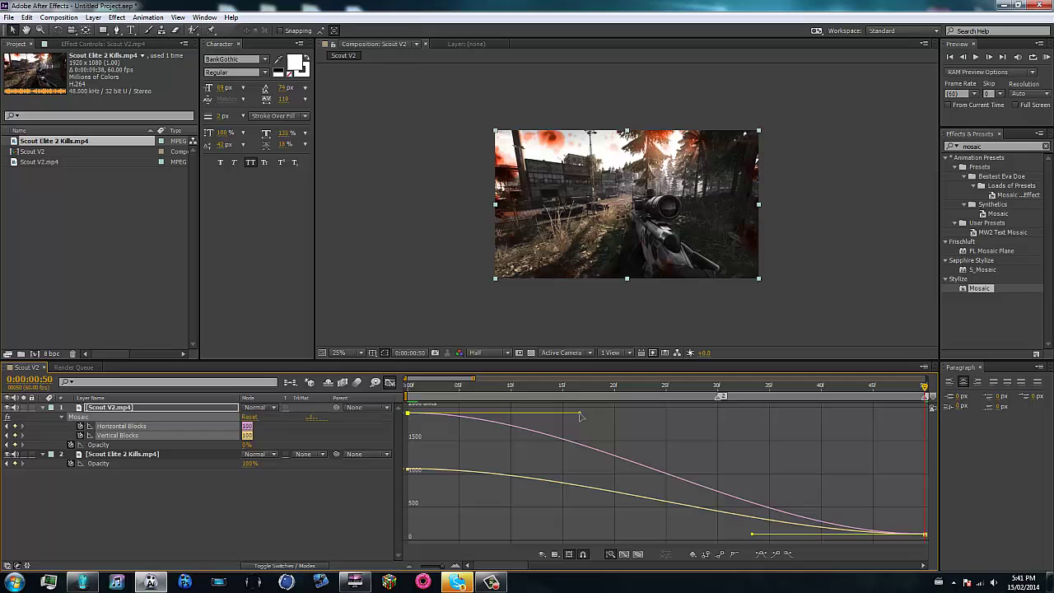
{"action": "left_click_drag", "start_coordinate": [580, 417], "coordinate": [476, 506]}
{"action": "left_click_drag", "start_coordinate": [409, 470], "coordinate": [499, 533]}
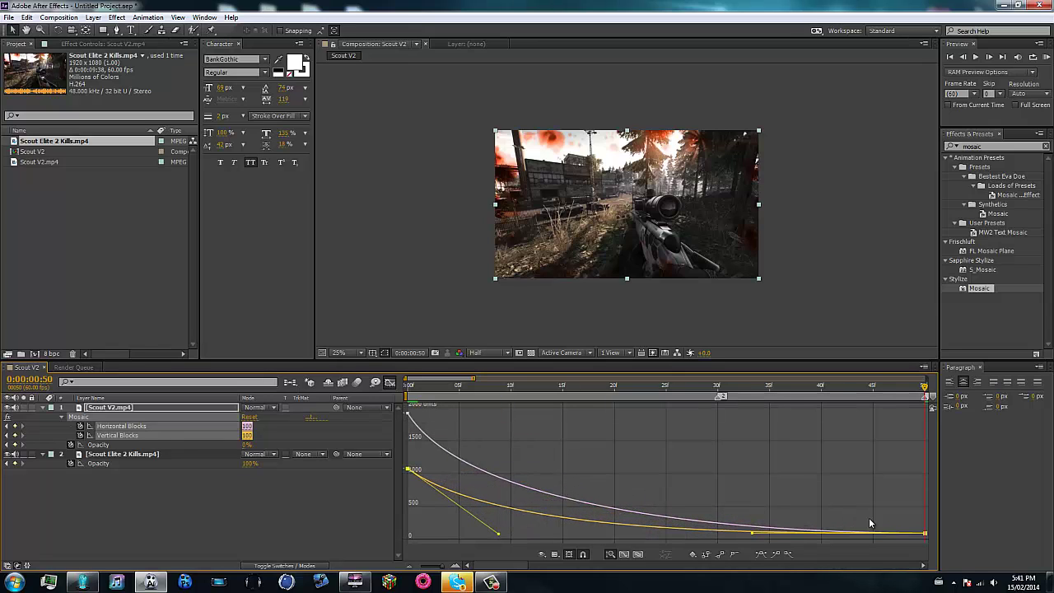
{"action": "left_click", "coordinate": [390, 383]}
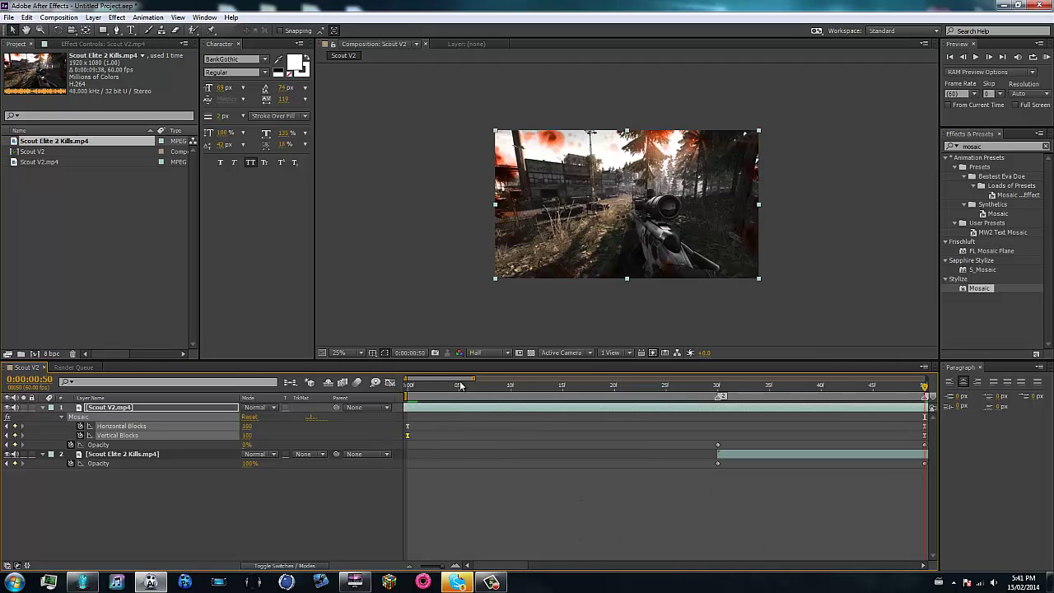
Step: Copy Scout V2's Mosaic block keyframes onto the Scout Elite 2 Kills layer, starting at marker 2 (0:00:00:30)
{"action": "key", "text": "equal"}
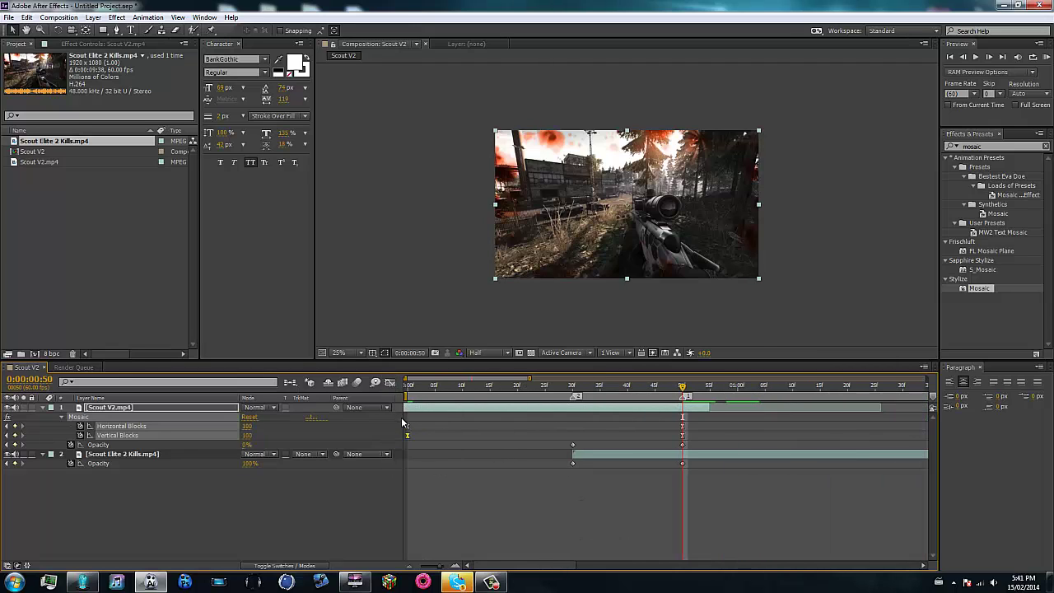
{"action": "left_click_drag", "start_coordinate": [403, 422], "coordinate": [683, 441]}
{"action": "left_click_drag", "start_coordinate": [536, 383], "coordinate": [563, 381]}
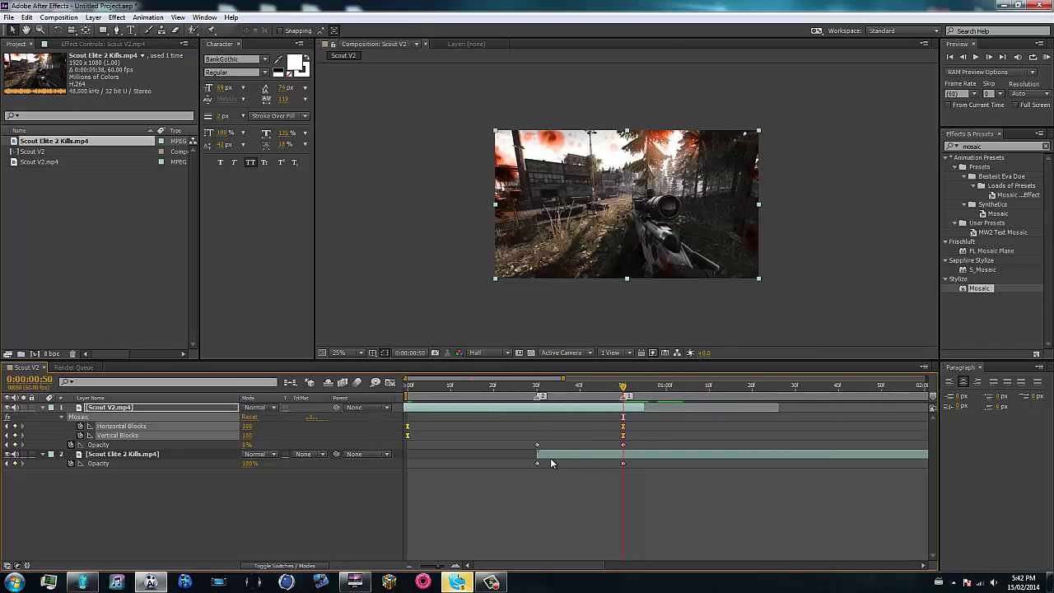
{"action": "left_click", "coordinate": [566, 453]}
{"action": "key", "text": "2"}
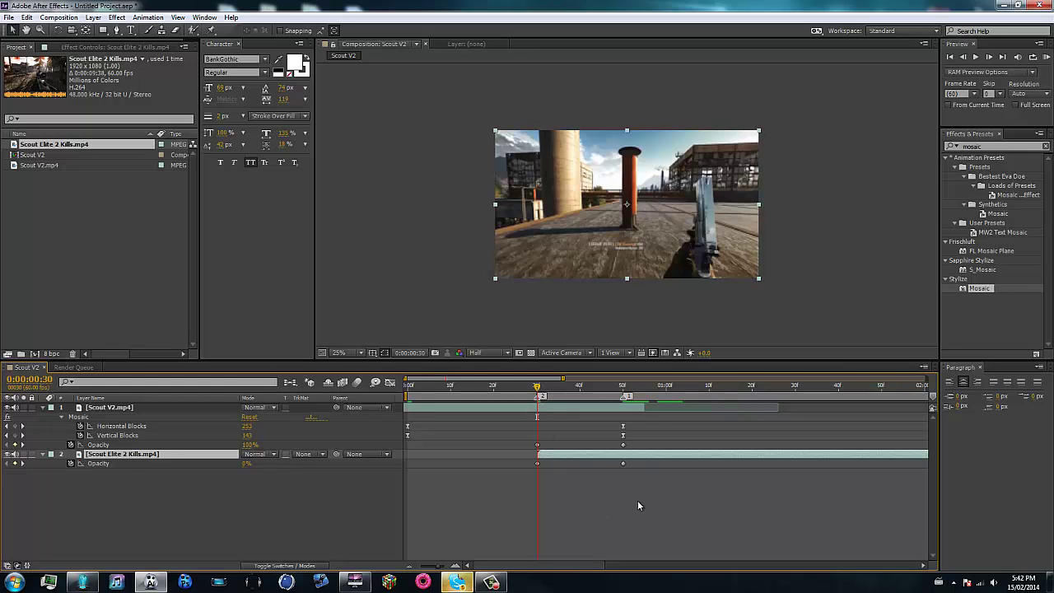
{"action": "key", "text": "ctrl+v"}
Step: Time-reverse the pasted Mosaic keyframes on the Scout Elite 2 Kills layer
{"action": "left_click_drag", "start_coordinate": [541, 379], "coordinate": [552, 379]}
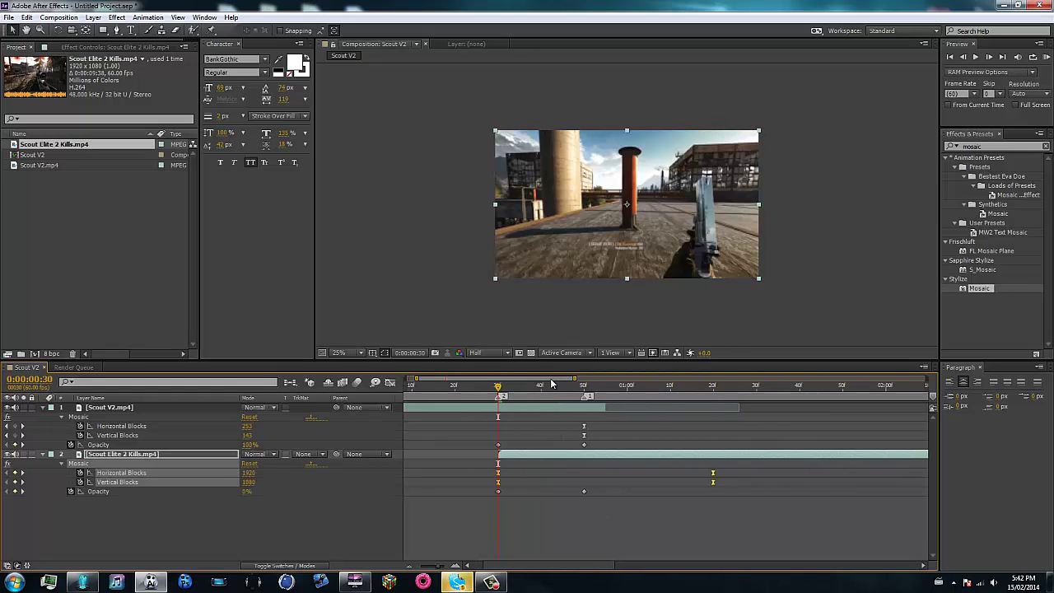
{"action": "right_click", "coordinate": [713, 481]}
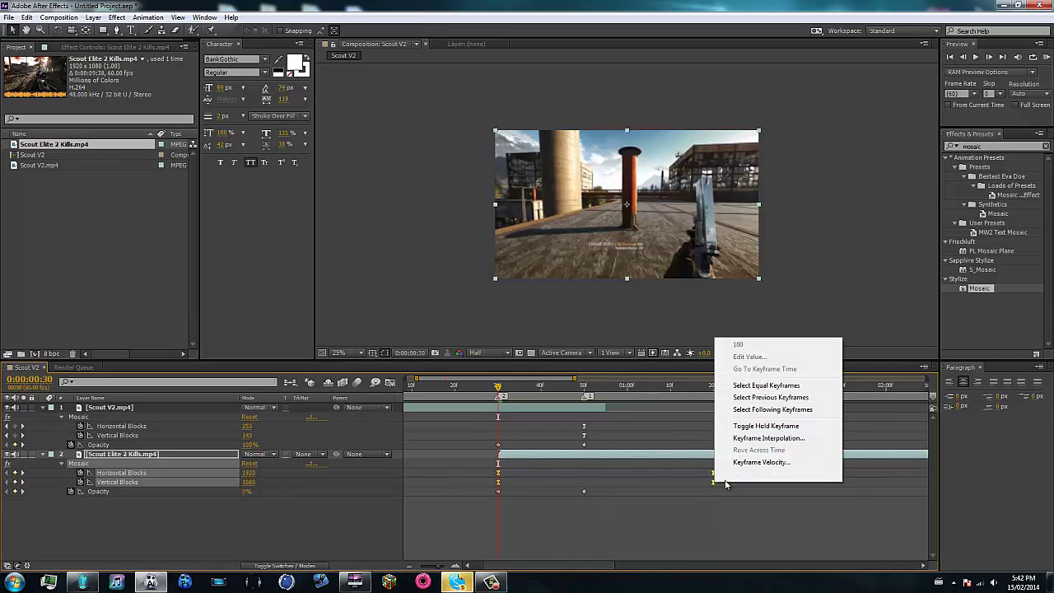
{"action": "mouse_move", "coordinate": [734, 476]}
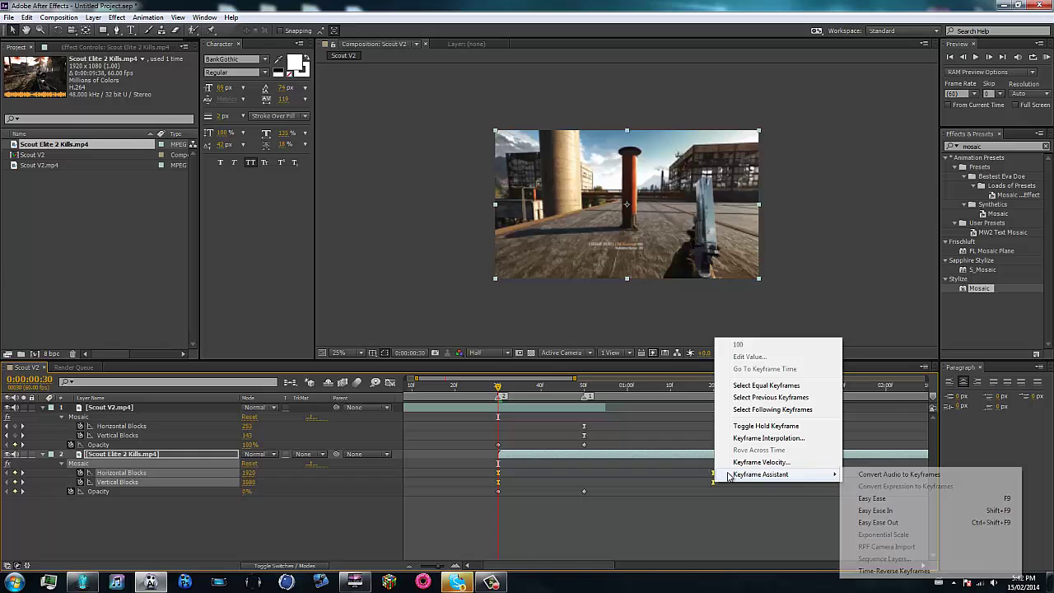
{"action": "left_click", "coordinate": [881, 571]}
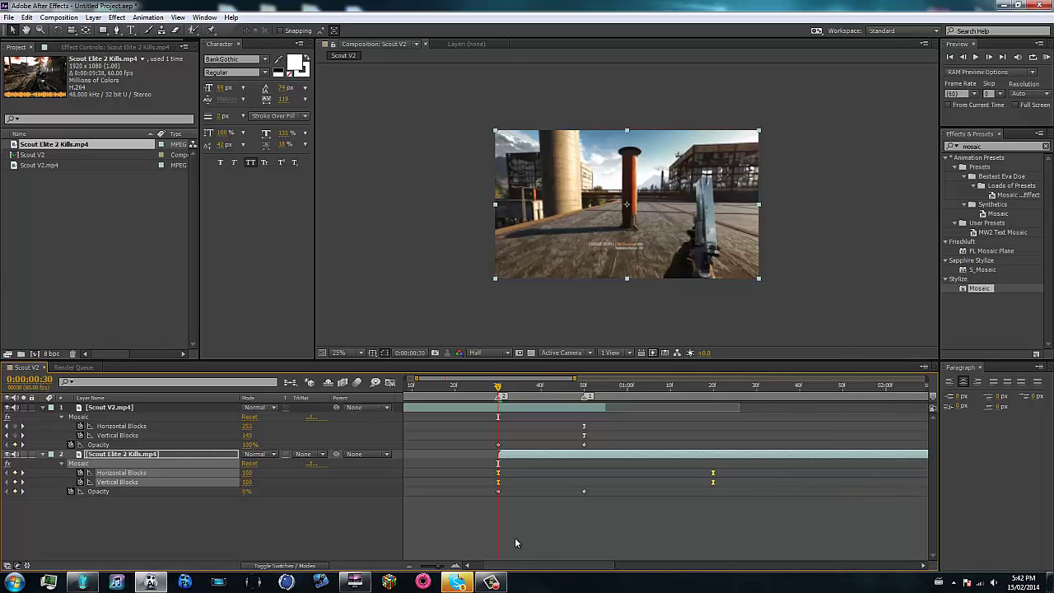
{"action": "left_click", "coordinate": [506, 524]}
Step: Collapse the displayed keyframed properties of both the Scout V2 and Scout Elite 2 Kills layers
{"action": "mouse_move", "coordinate": [498, 387]}
{"action": "left_mouse_down"}
{"action": "mouse_move", "coordinate": [606, 387]}
{"action": "mouse_move", "coordinate": [497, 392]}
{"action": "left_mouse_up"}
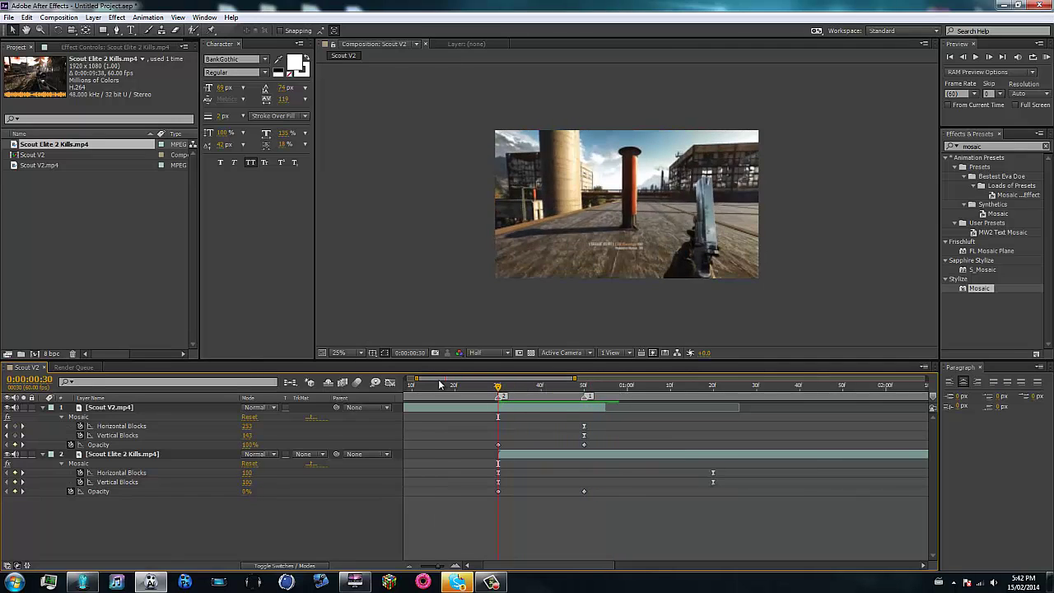
{"action": "left_click_drag", "start_coordinate": [416, 378], "coordinate": [391, 379]}
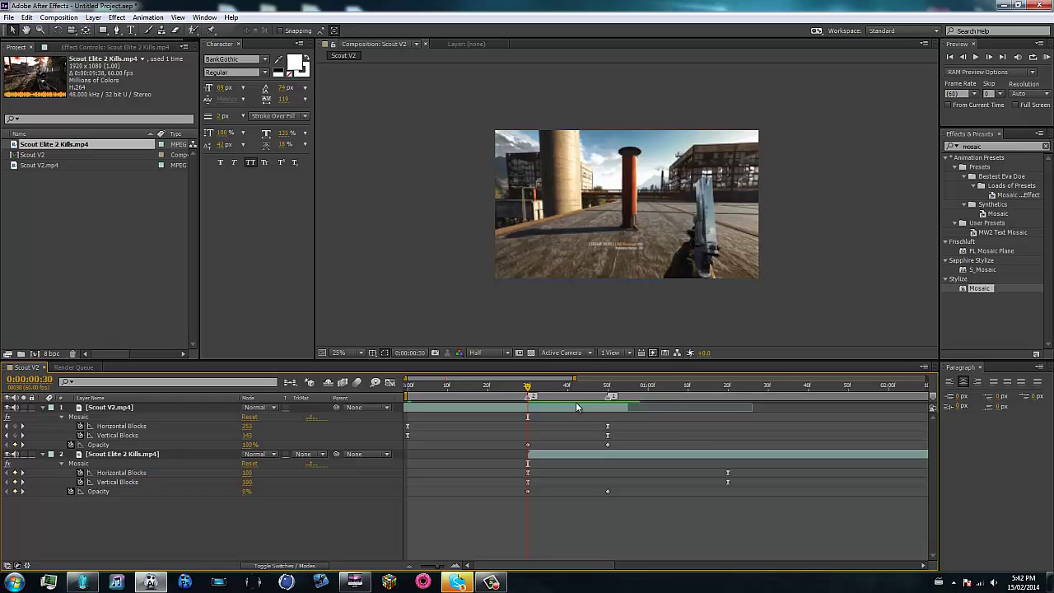
{"action": "left_click", "coordinate": [576, 407]}
{"action": "key", "text": "u"}
{"action": "left_click", "coordinate": [566, 417]}
{"action": "key", "text": "u"}
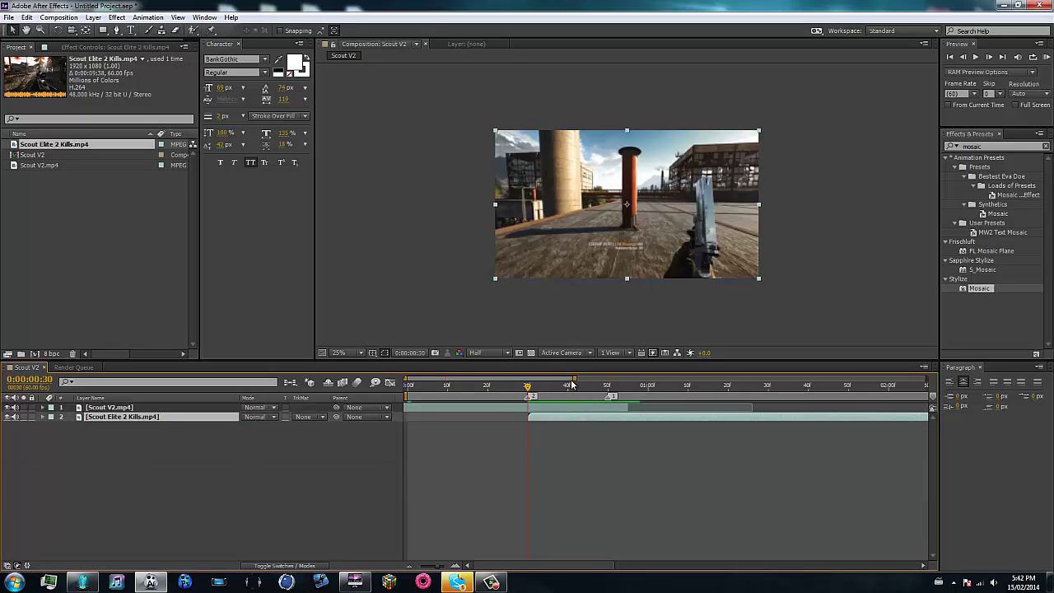
Step: Create an adjustment layer and place it above both clips in the layer stack
{"action": "left_click_drag", "start_coordinate": [573, 384], "coordinate": [629, 392]}
{"action": "key", "text": "ctrl+alt+y"}
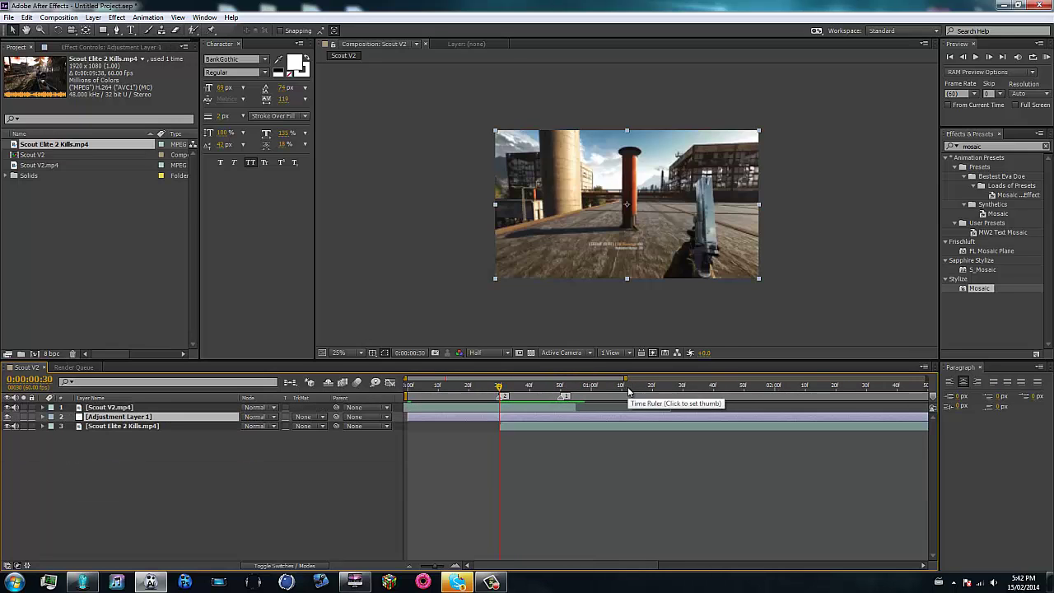
{"action": "left_click_drag", "start_coordinate": [111, 418], "coordinate": [107, 407]}
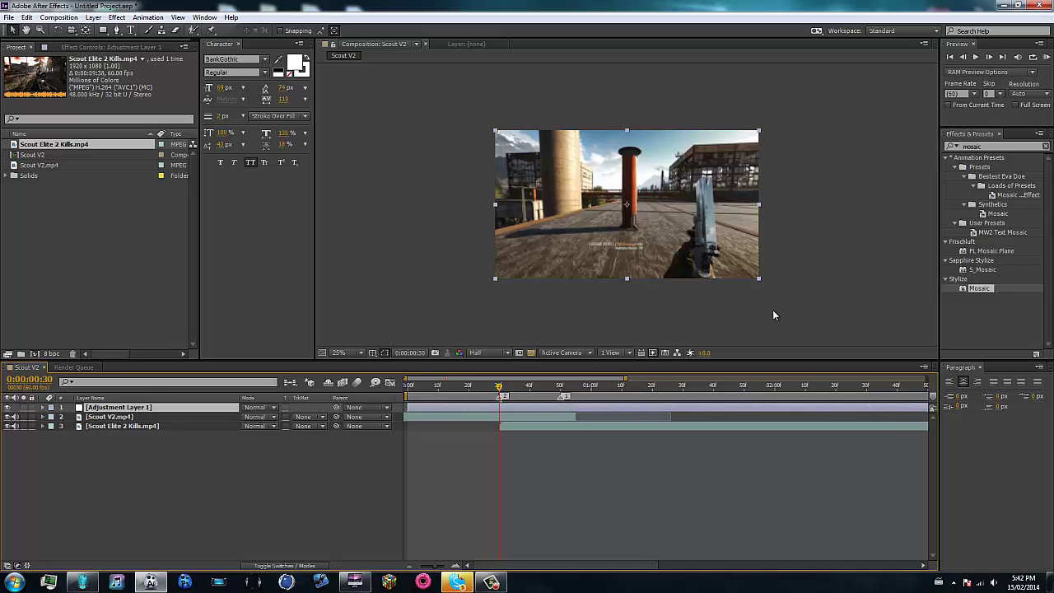
Step: Apply Frischluft's FL Mosaic Plane effect to the adjustment layer and keyframe its resolution at 0 at 0:00:00:30
{"action": "left_click", "coordinate": [1047, 147]}
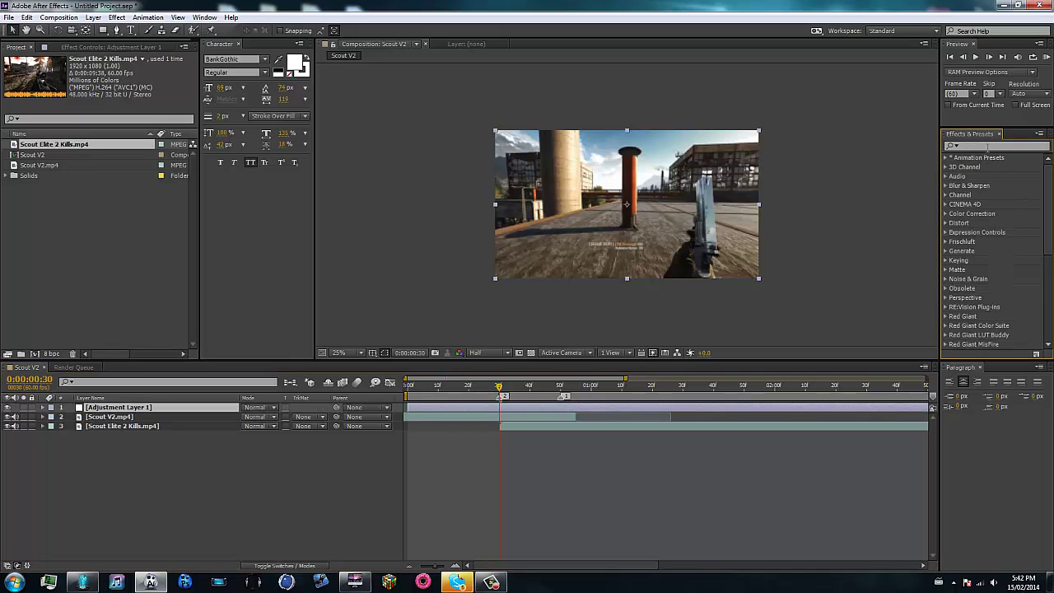
{"action": "left_click", "coordinate": [528, 412]}
{"action": "left_click", "coordinate": [116, 17]}
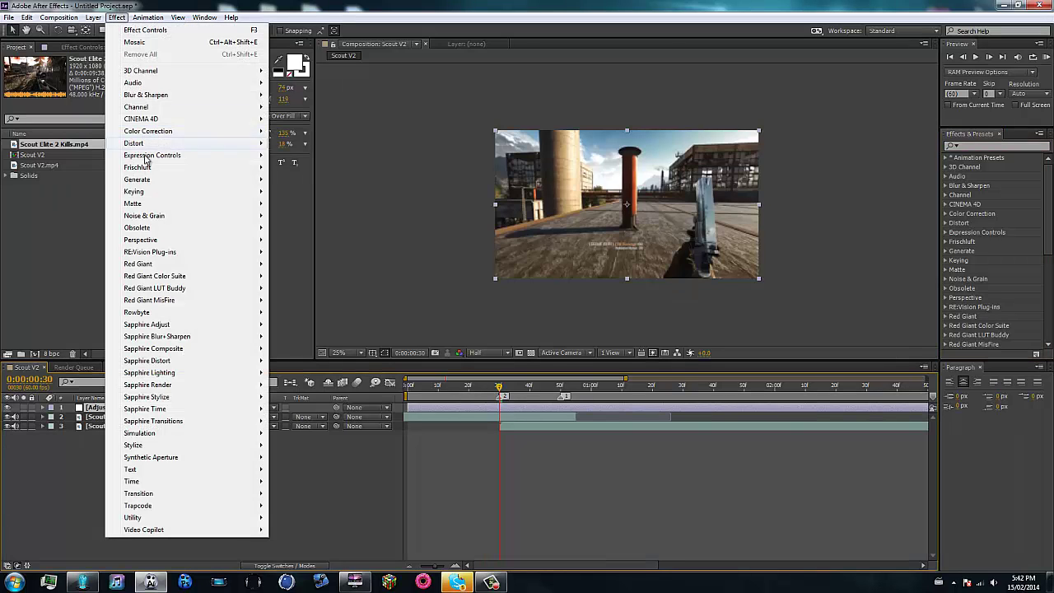
{"action": "mouse_move", "coordinate": [148, 171]}
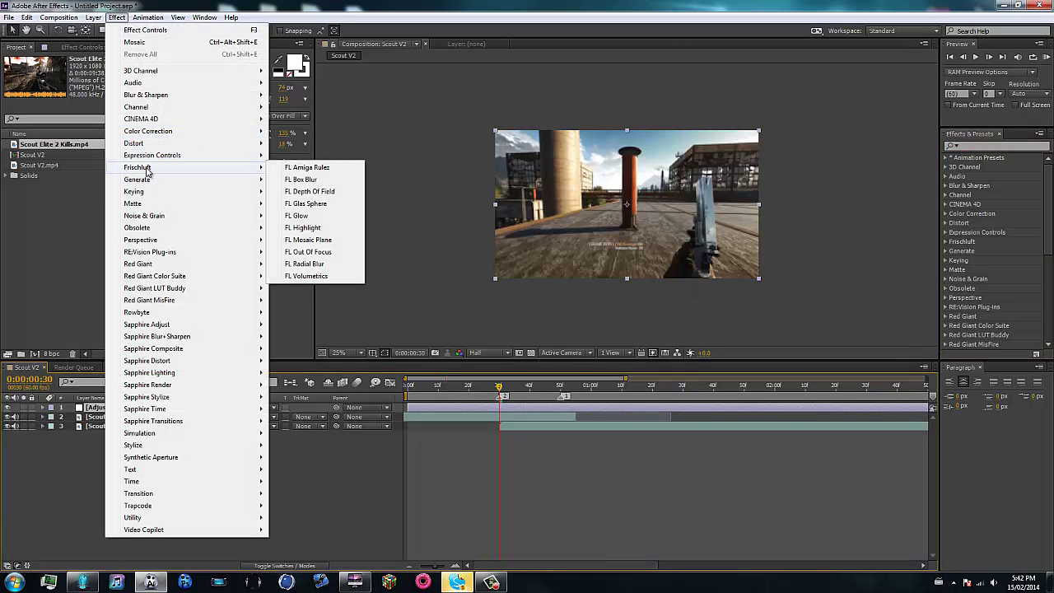
{"action": "left_click", "coordinate": [307, 240]}
{"action": "left_click", "coordinate": [123, 96]}
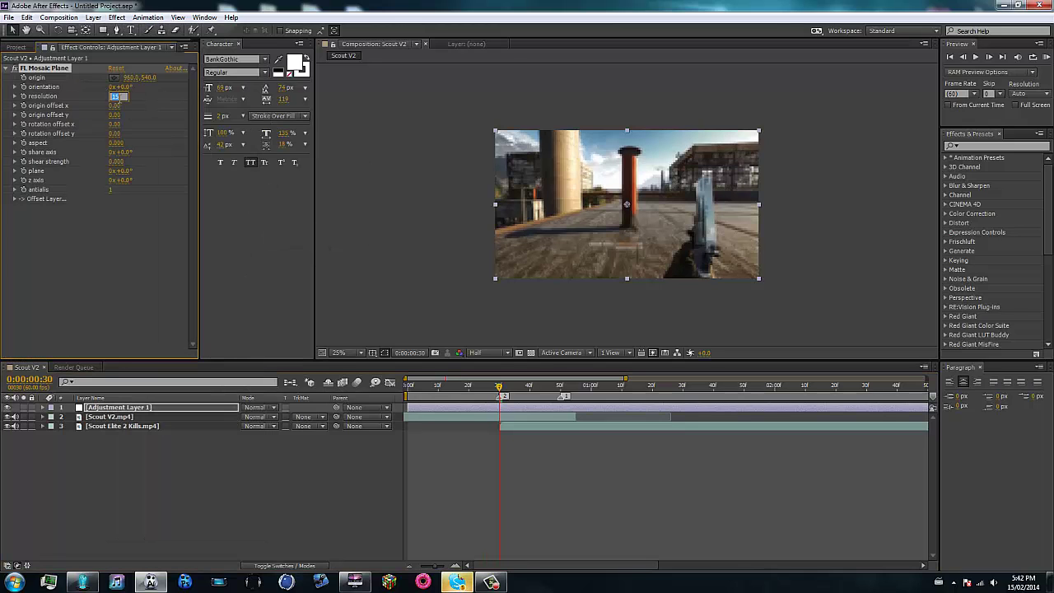
{"action": "type", "text": "0"}
{"action": "key", "text": "Return"}
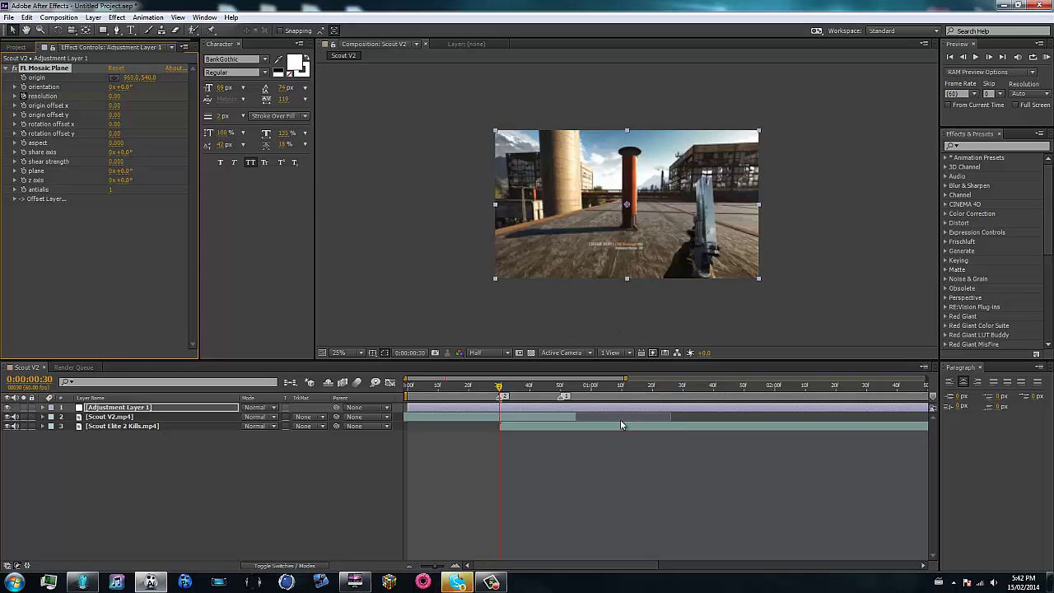
Step: At marker 1 (0:00:00:50), set FL Mosaic Plane's resolution to 225
{"action": "key", "text": "1"}
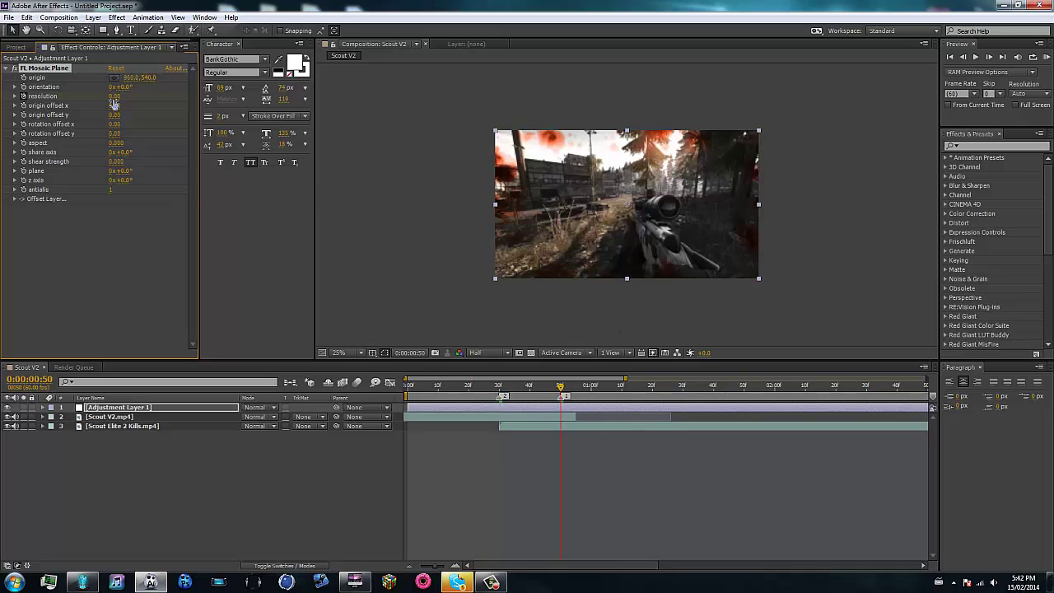
{"action": "left_click", "coordinate": [114, 97]}
{"action": "type", "text": "225"}
{"action": "key", "text": "Return"}
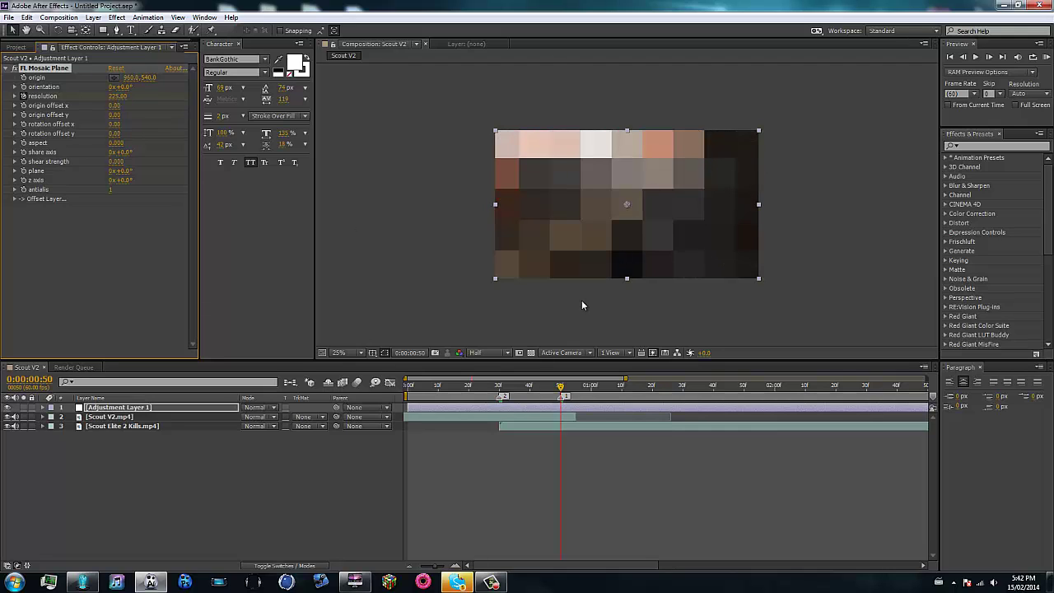
Step: Change the adjustment layer's blending mode to Add
{"action": "left_click", "coordinate": [140, 412]}
{"action": "left_click", "coordinate": [255, 408]}
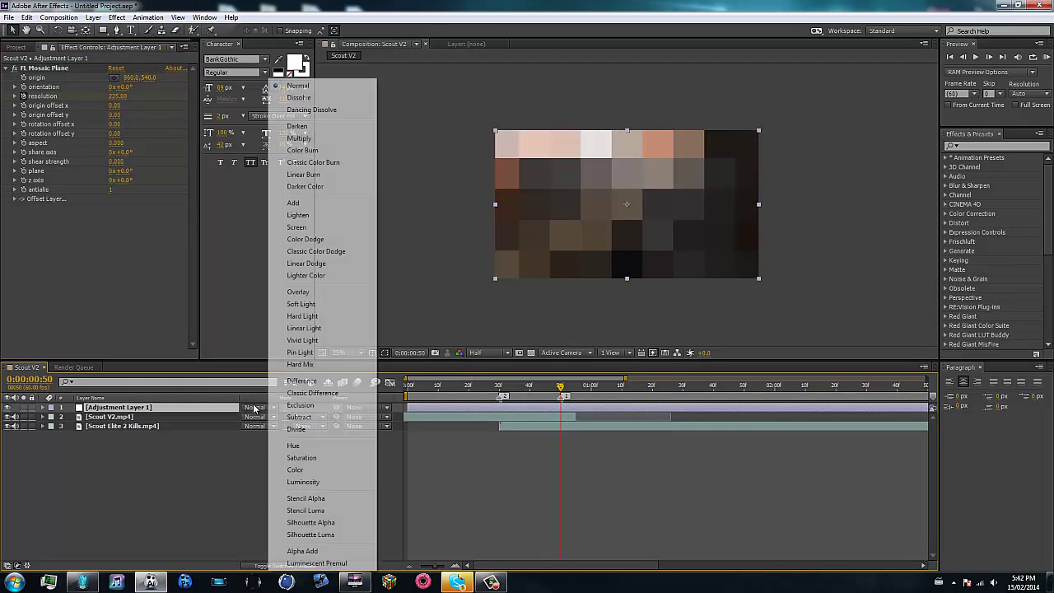
{"action": "left_click", "coordinate": [293, 202]}
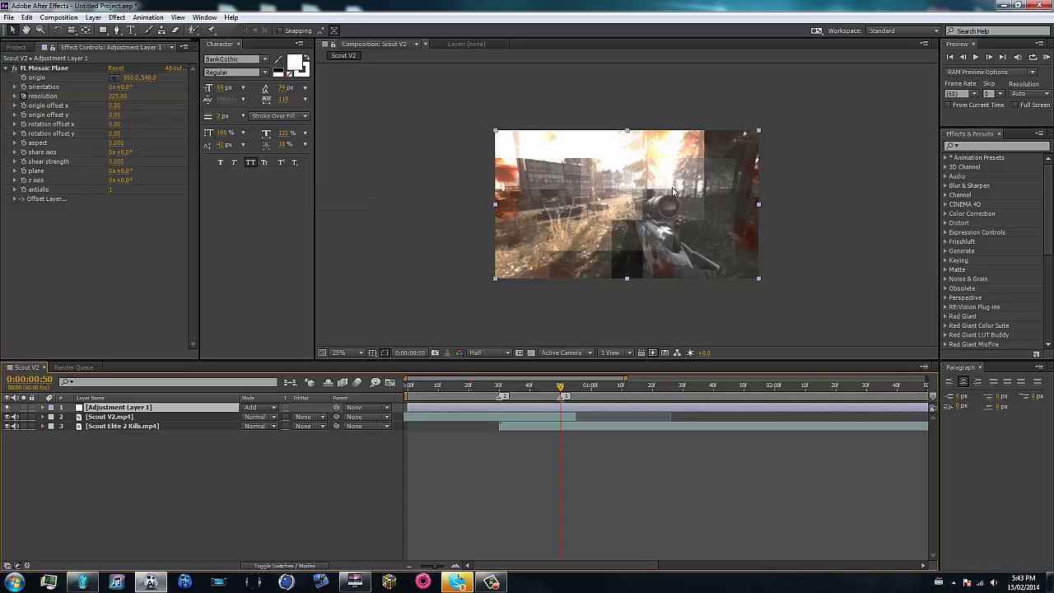
Step: Undo the Add blending mode change and set the adjustment layer's opacity to 50%
{"action": "key", "text": "ctrl+z"}
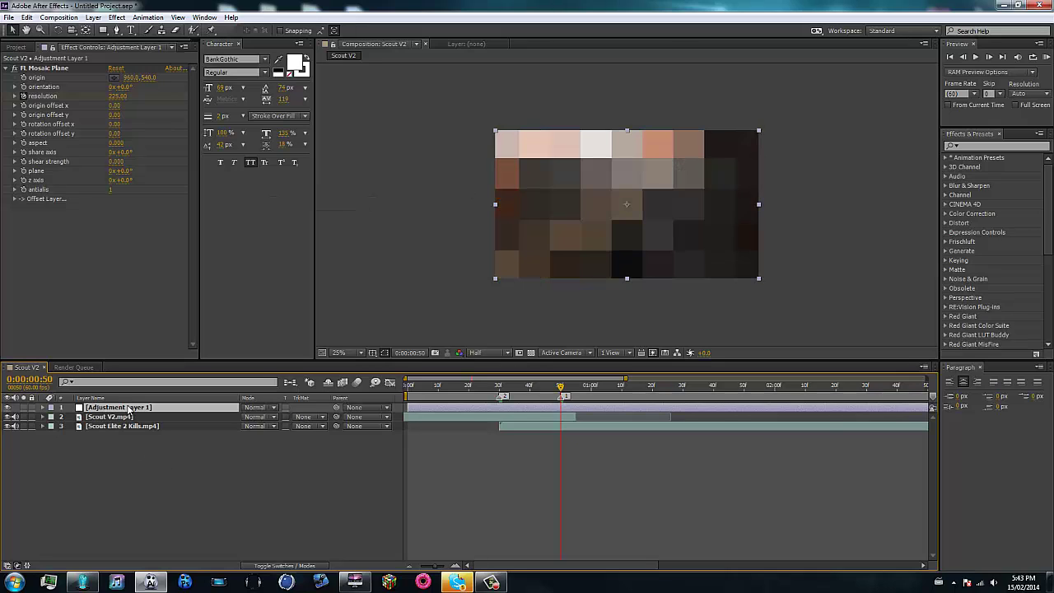
{"action": "key", "text": "t"}
{"action": "left_click", "coordinate": [251, 417]}
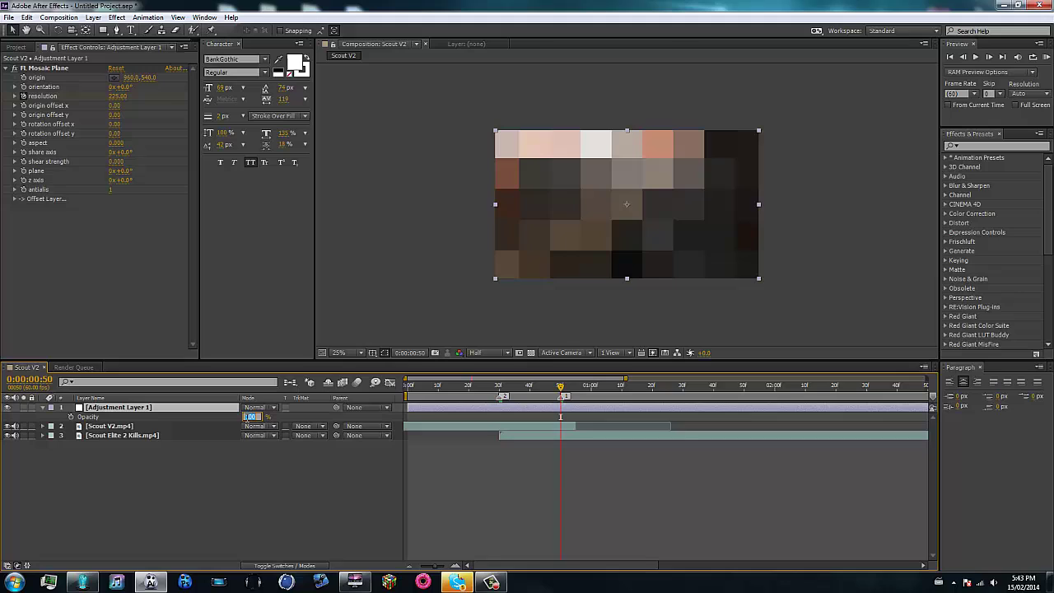
{"action": "type", "text": "50"}
{"action": "key", "text": "Return"}
{"action": "key", "text": "t"}
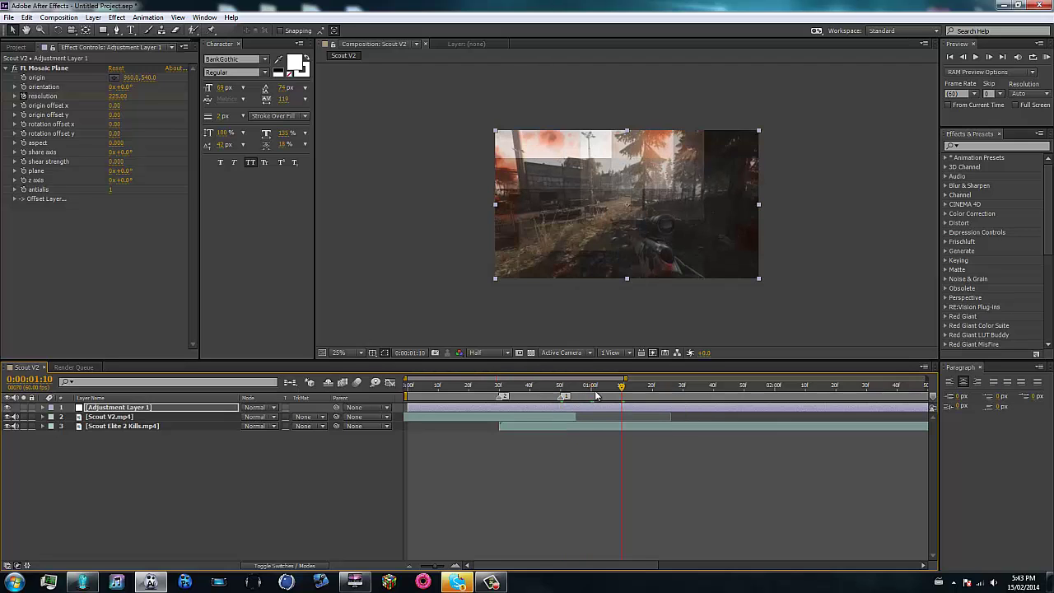
Step: At 0:00:01:30, set FL Mosaic Plane's resolution on the adjustment layer to 0 and reveal its keyframes
{"action": "left_click", "coordinate": [123, 98]}
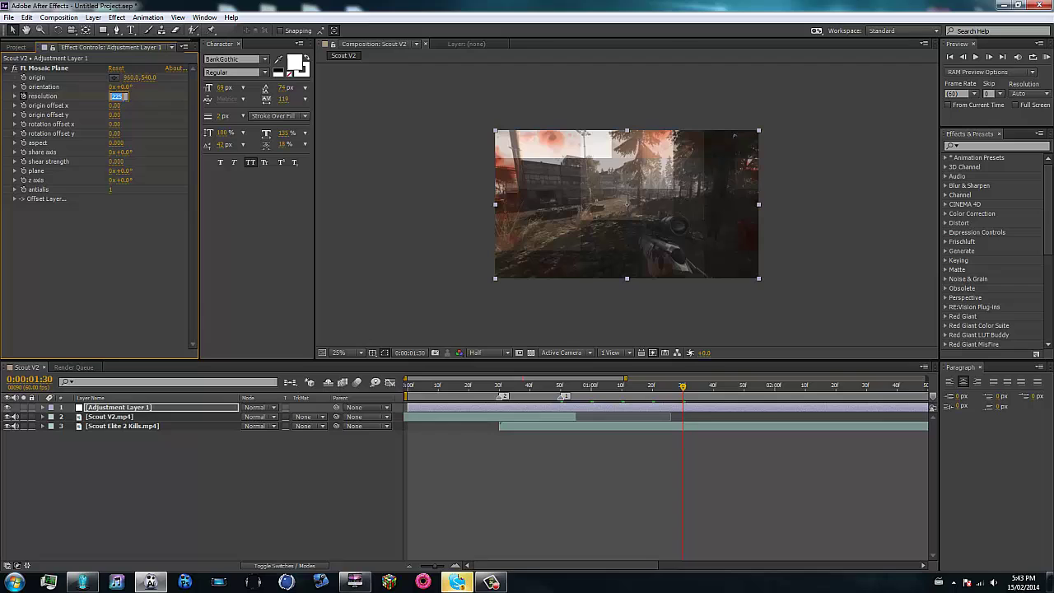
{"action": "type", "text": "0"}
{"action": "key", "text": "Return"}
{"action": "key", "text": "u"}
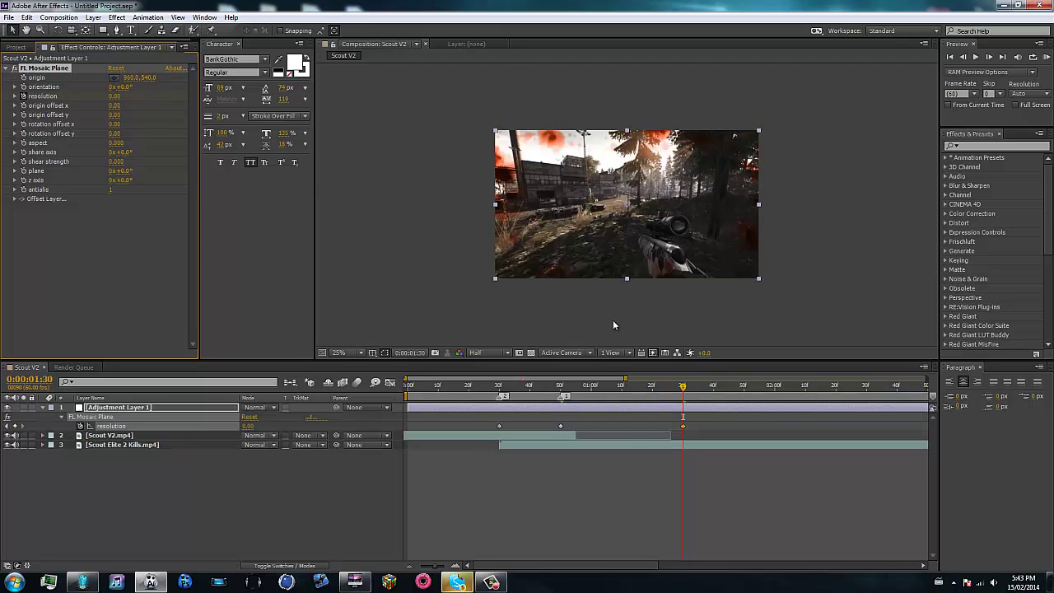
Step: Apply Easy Ease to all three FL Mosaic Plane resolution keyframes and show their curve in the graph editor
{"action": "left_click_drag", "start_coordinate": [486, 417], "coordinate": [711, 433]}
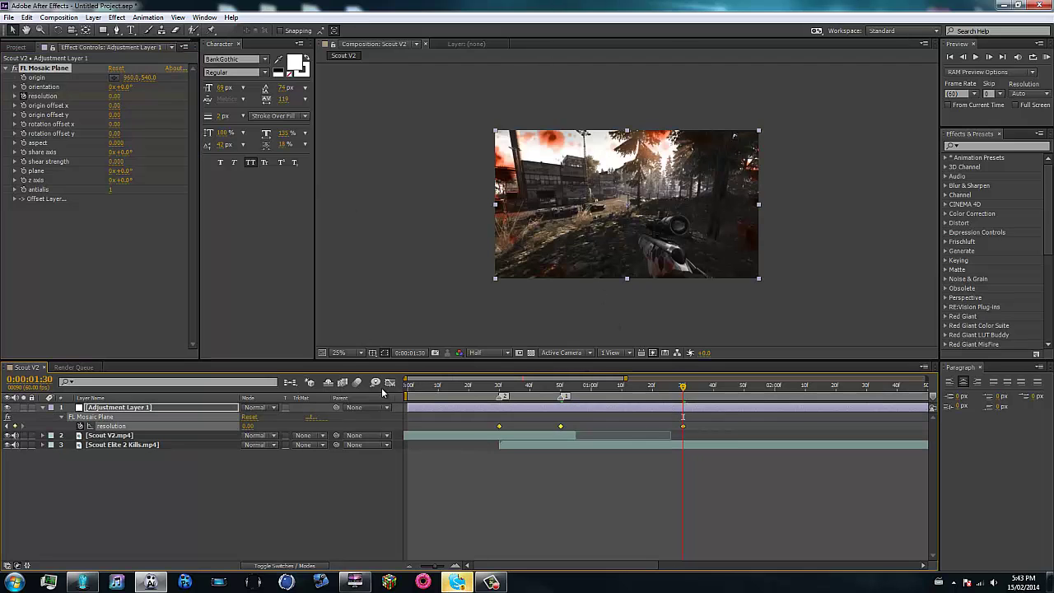
{"action": "left_click", "coordinate": [390, 384]}
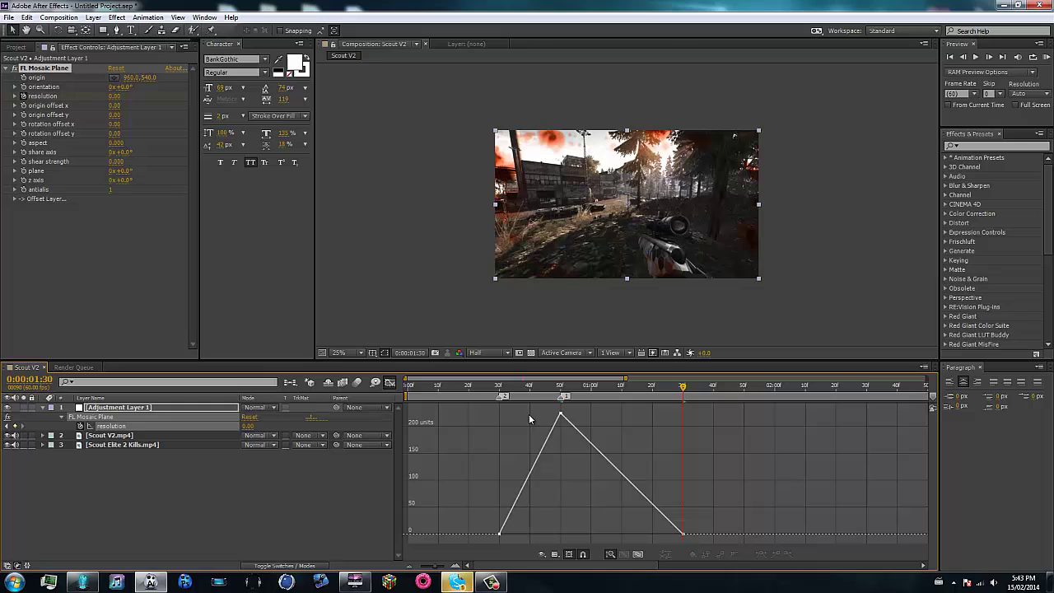
{"action": "left_click", "coordinate": [391, 384]}
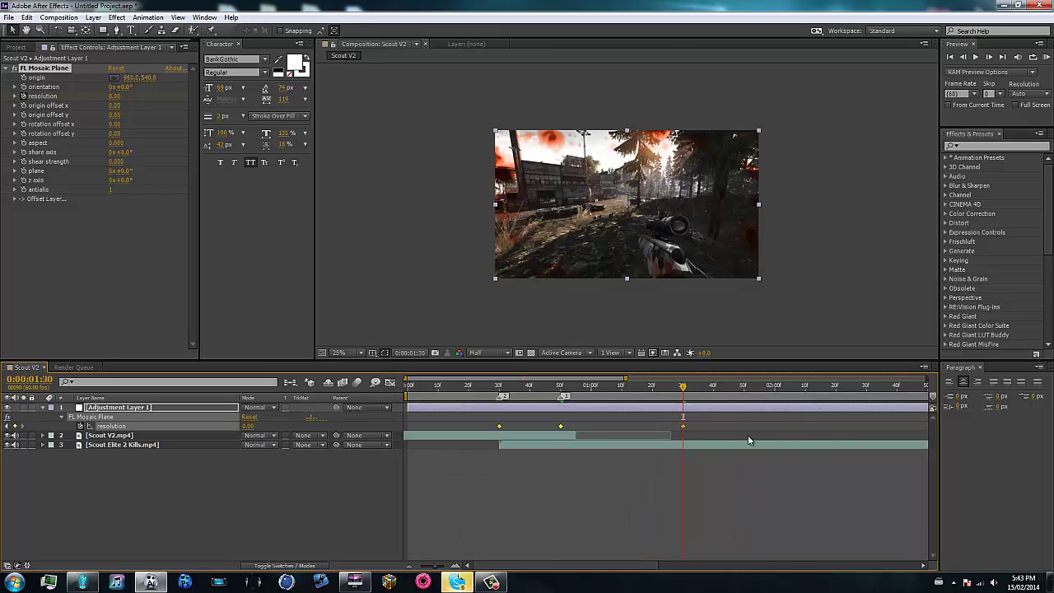
{"action": "key", "text": "F9"}
{"action": "left_click", "coordinate": [390, 384]}
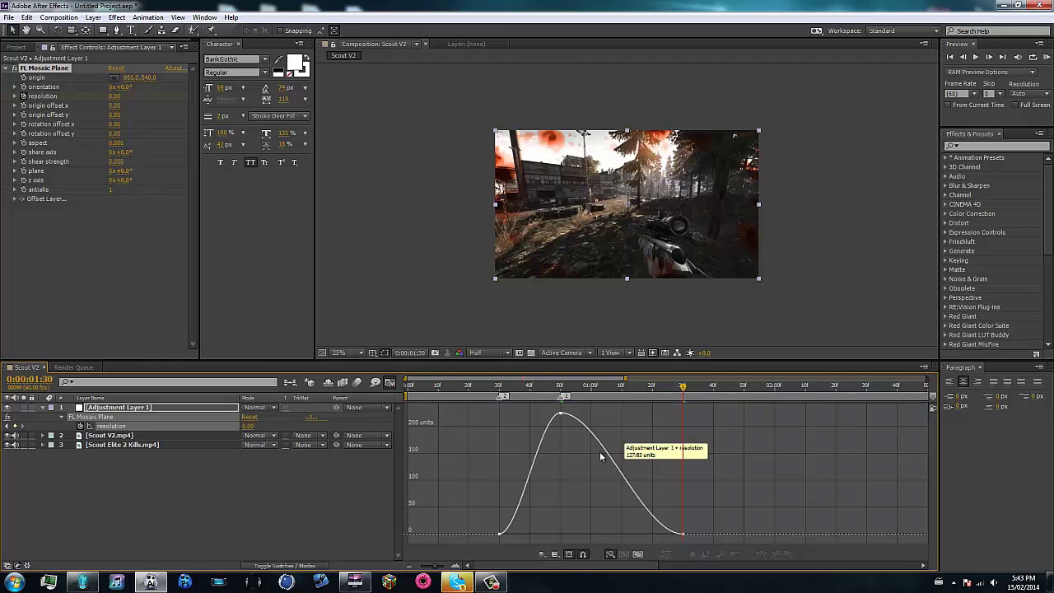
Step: Reshape the resolution curve so it rises slowly, steepens into a sharp peak at marker 1 and falls faster towards 0:00:01:30
{"action": "left_click", "coordinate": [561, 413]}
{"action": "left_click_drag", "start_coordinate": [541, 413], "coordinate": [536, 534]}
{"action": "left_click_drag", "start_coordinate": [602, 414], "coordinate": [627, 449]}
{"action": "left_click_drag", "start_coordinate": [641, 534], "coordinate": [660, 499]}
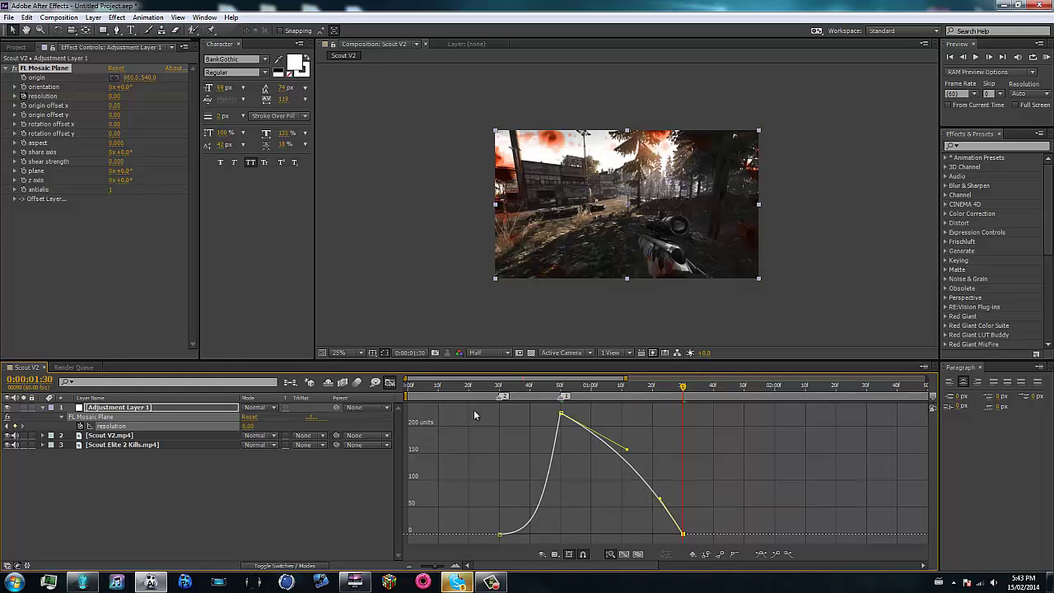
{"action": "left_click", "coordinate": [389, 382]}
Step: Trim the adjustment layer's start to 0:00:00:30, where the second clip begins
{"action": "left_click", "coordinate": [331, 509]}
{"action": "mouse_move", "coordinate": [506, 385]}
{"action": "left_mouse_down"}
{"action": "mouse_move", "coordinate": [607, 384]}
{"action": "mouse_move", "coordinate": [500, 389]}
{"action": "left_mouse_up"}
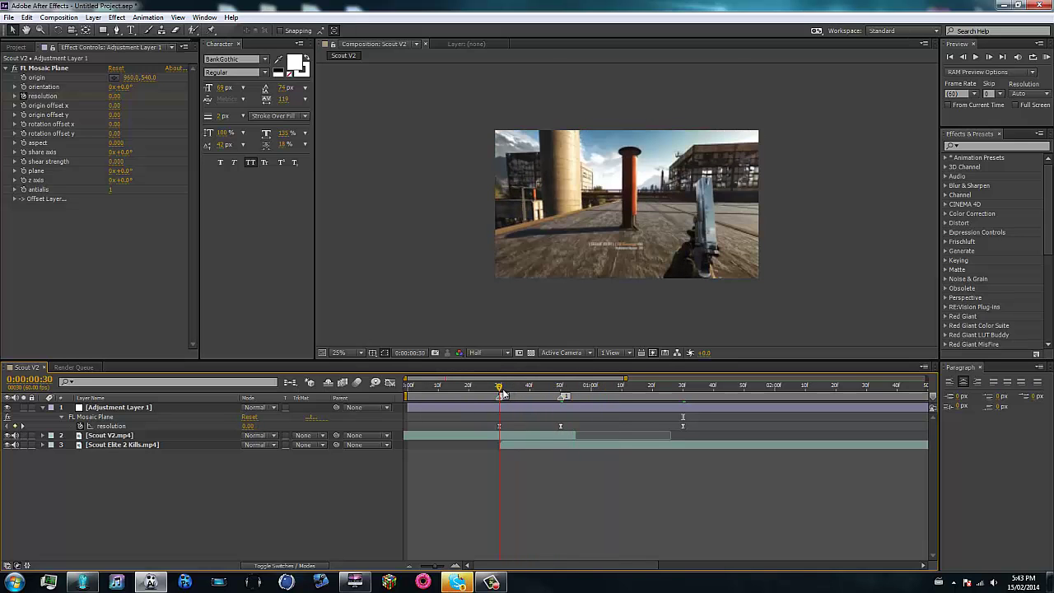
{"action": "left_click_drag", "start_coordinate": [405, 410], "coordinate": [496, 416]}
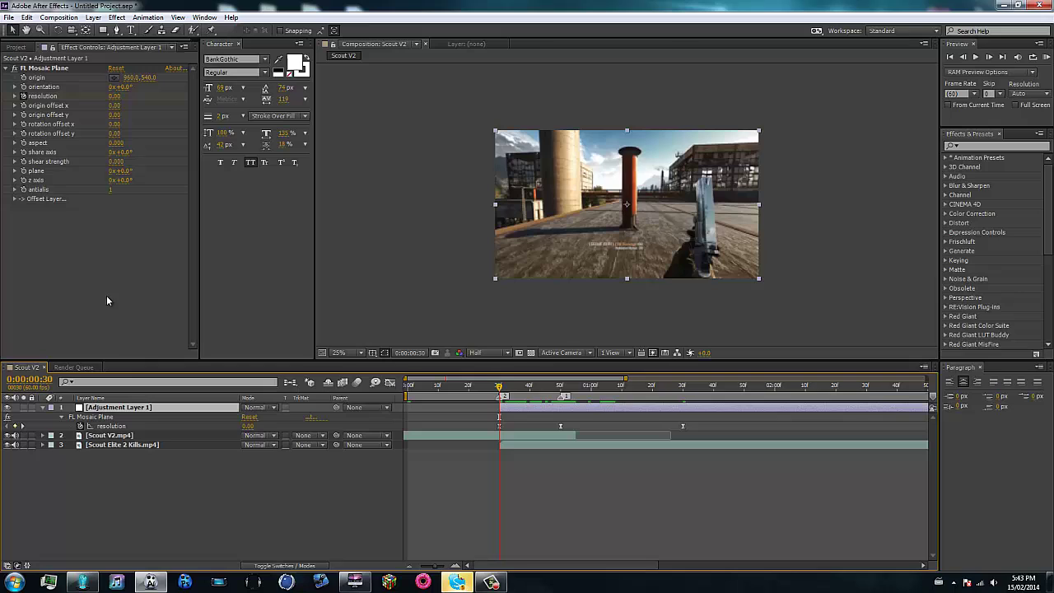
Step: Apply Trapcode's Starglow effect to the adjustment layer and set its Streak Length to 500
{"action": "left_click", "coordinate": [995, 145]}
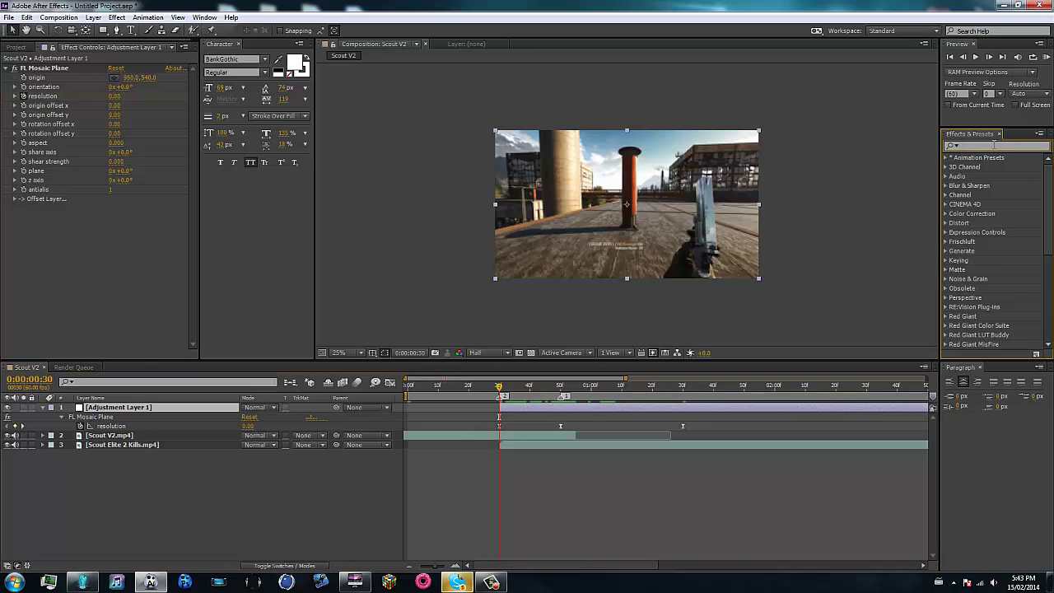
{"action": "type", "text": "starglow"}
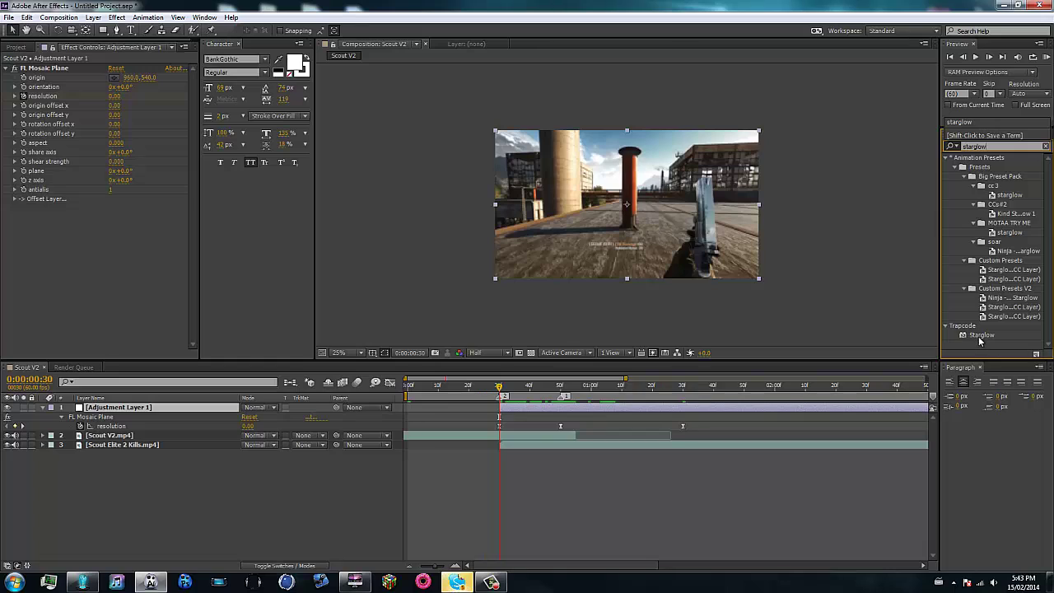
{"action": "left_click_drag", "start_coordinate": [980, 338], "coordinate": [616, 407]}
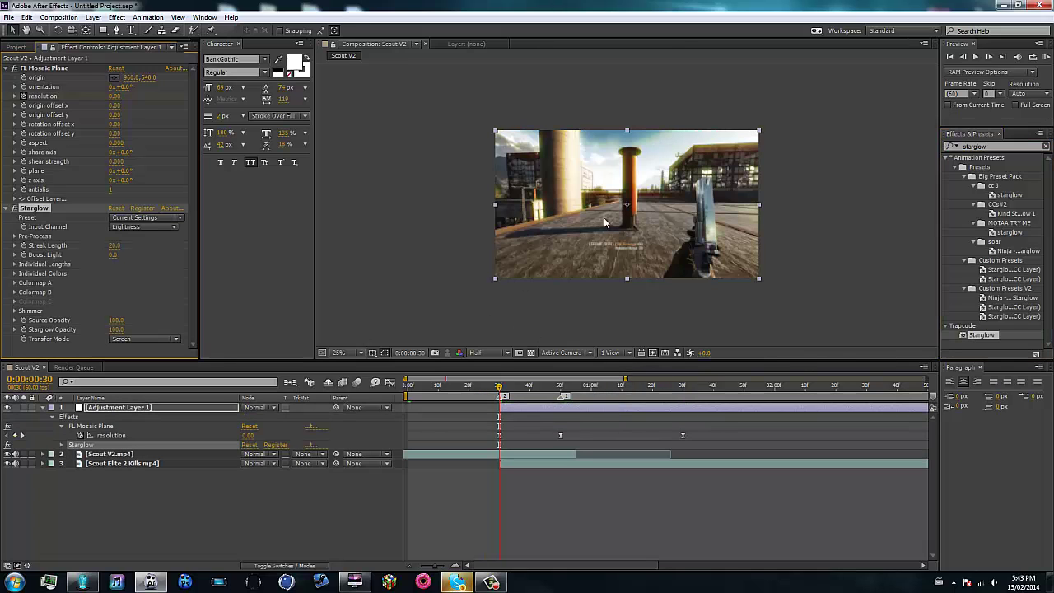
{"action": "left_click", "coordinate": [116, 245]}
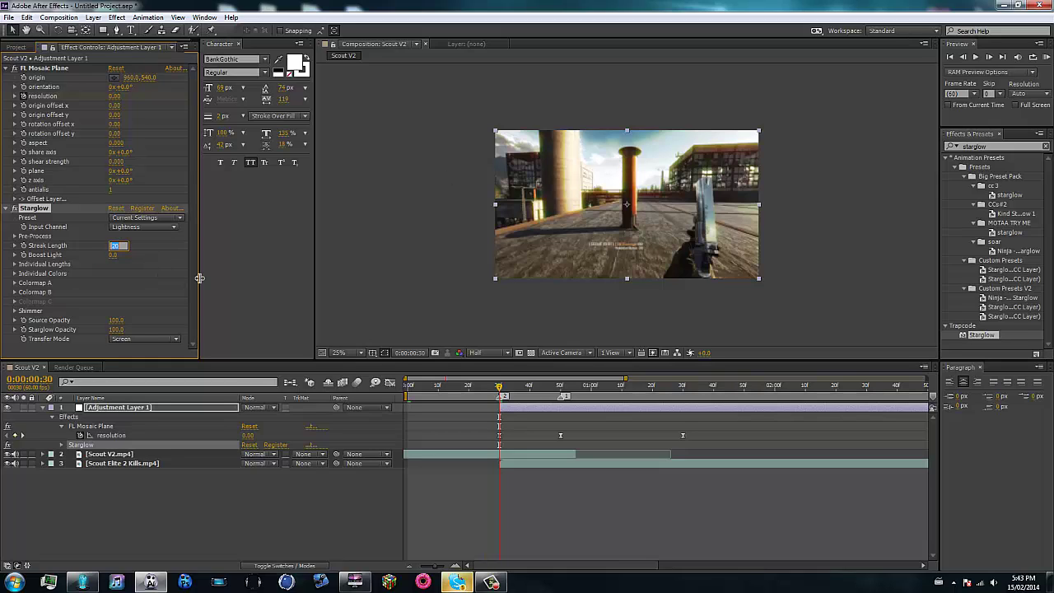
{"action": "key", "text": "Return"}
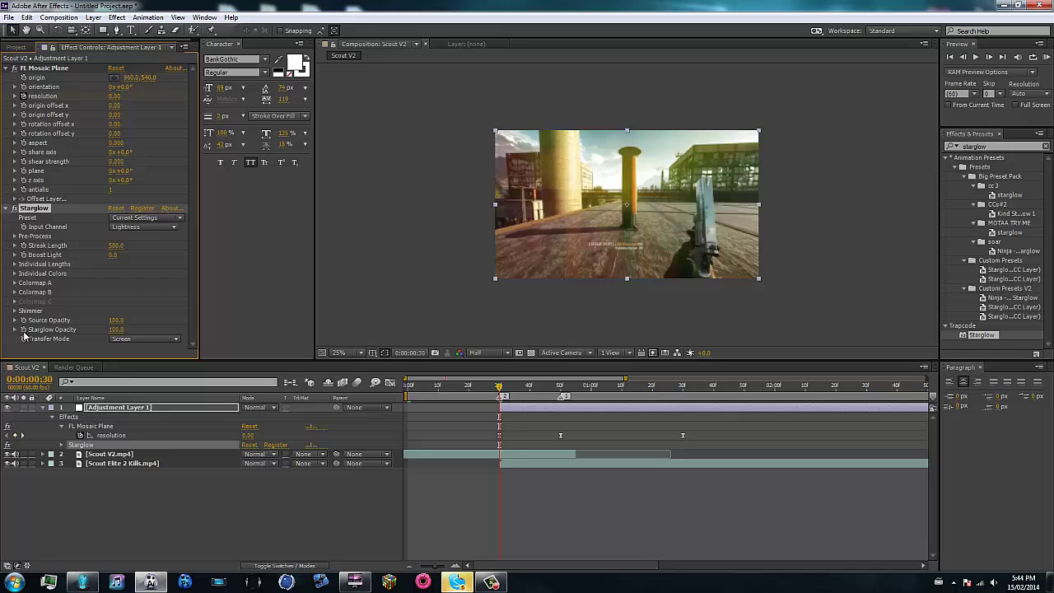
Step: Set Starglow Opacity to 0 at 0:00:00:30 and enable keyframing for it
{"action": "left_click", "coordinate": [118, 330]}
{"action": "type", "text": "0"}
{"action": "key", "text": "Return"}
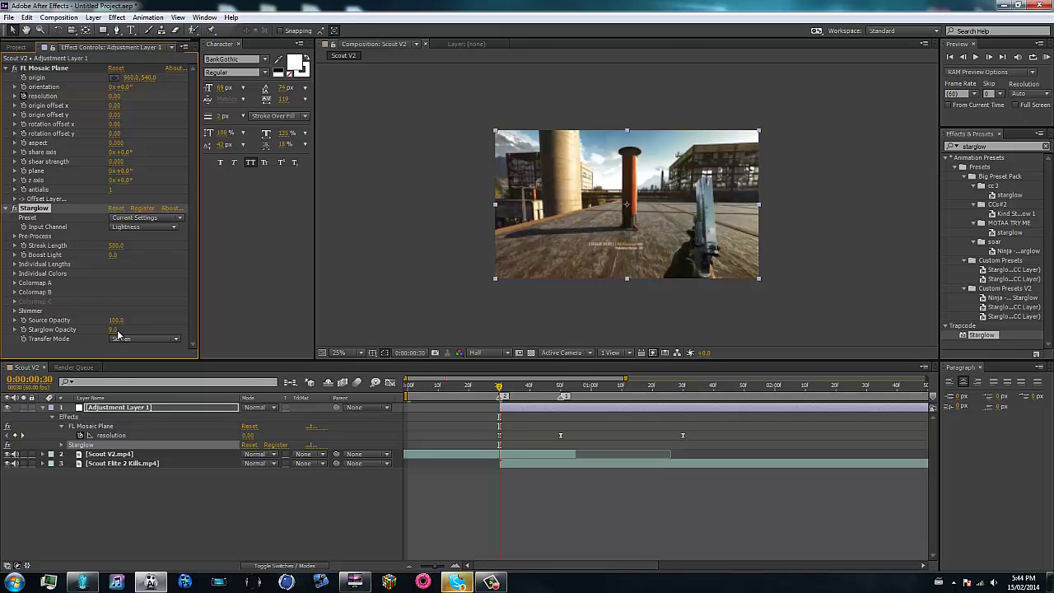
{"action": "left_click", "coordinate": [117, 330]}
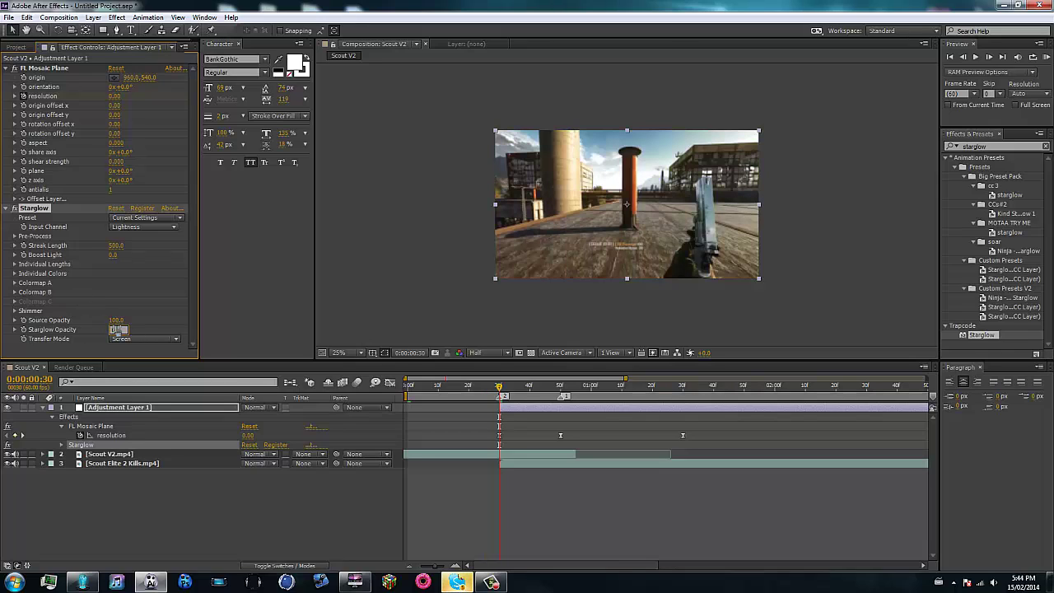
{"action": "key", "text": "Return"}
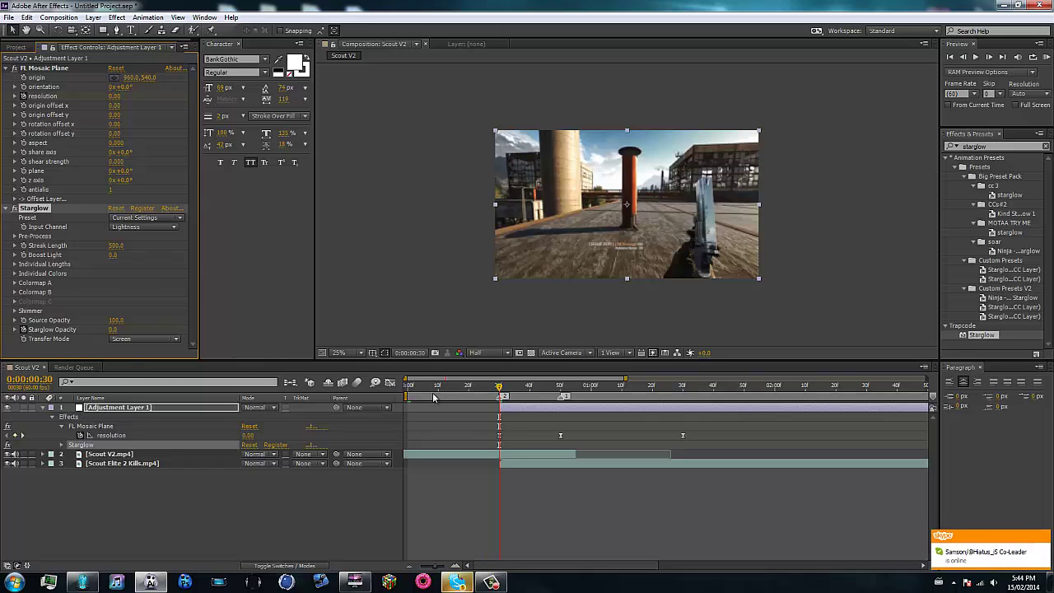
Step: At marker 1 (0:00:00:50), set Starglow Opacity to 100
{"action": "key", "text": "k"}
{"action": "left_click", "coordinate": [117, 329]}
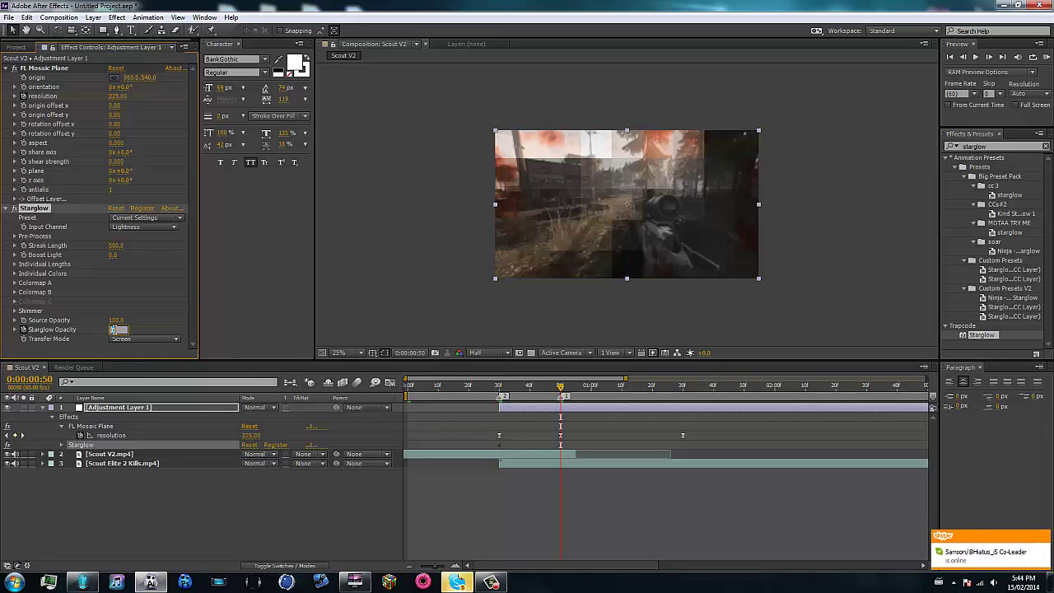
{"action": "type", "text": "100"}
{"action": "key", "text": "Return"}
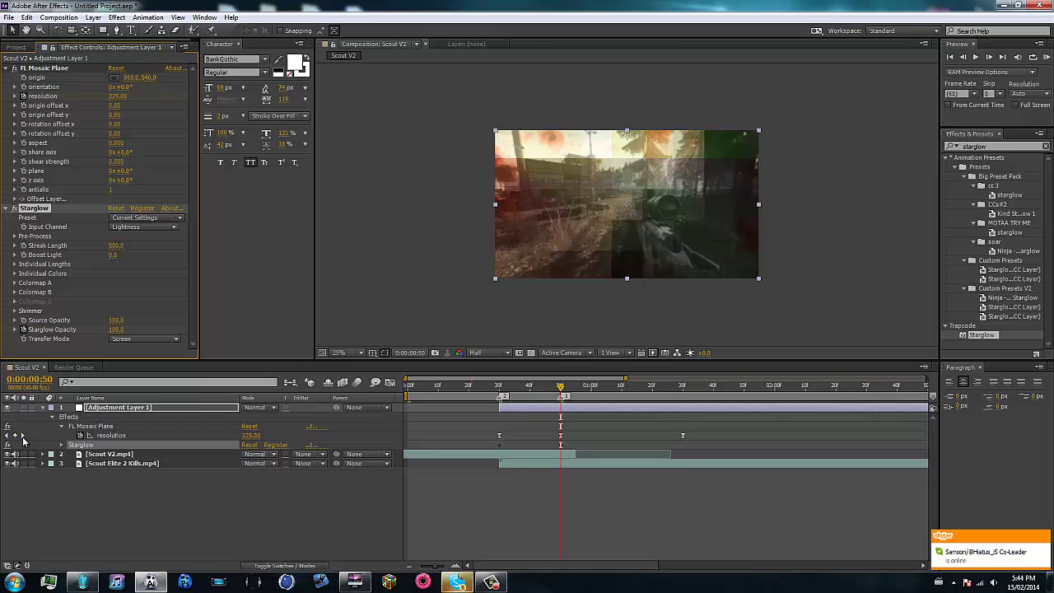
Step: At the last resolution keyframe (0:00:01:30), set Starglow Opacity back to 0
{"action": "left_click", "coordinate": [22, 437]}
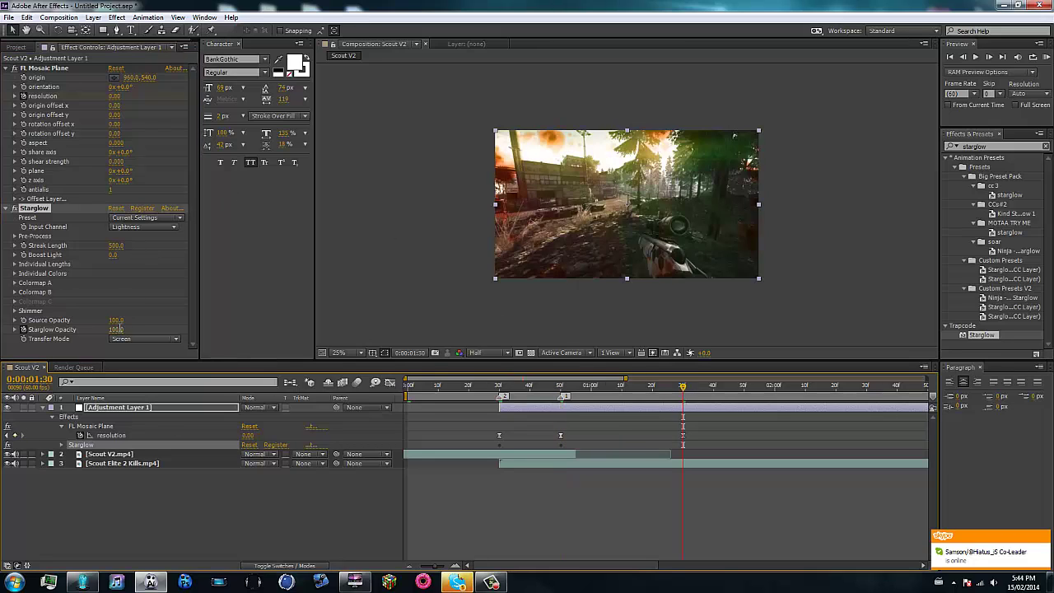
{"action": "left_click", "coordinate": [117, 330]}
{"action": "type", "text": "0"}
{"action": "key", "text": "Return"}
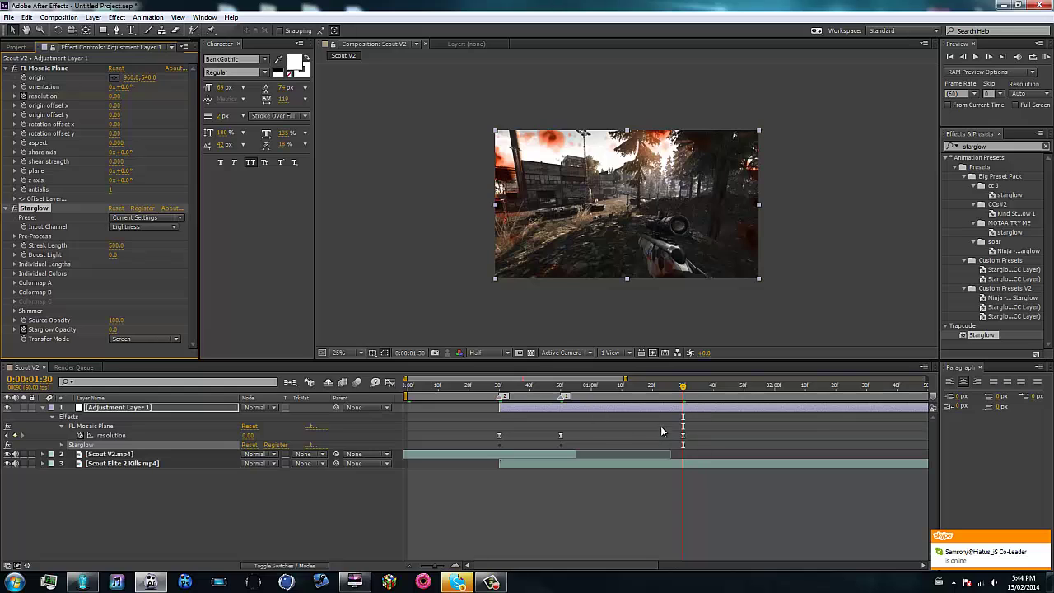
Step: Apply Easy Ease to the three Starglow Opacity keyframes and show only that property's curve, fitted to the graph editor
{"action": "key", "text": "u"}
{"action": "key", "text": "u"}
{"action": "left_click_drag", "start_coordinate": [468, 458], "coordinate": [708, 467]}
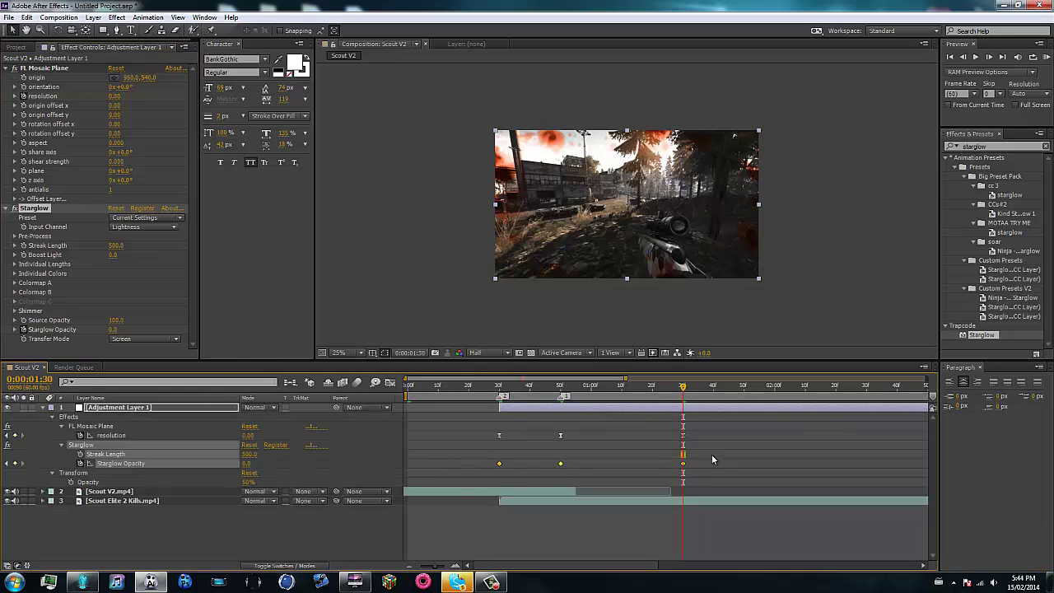
{"action": "left_click", "coordinate": [391, 382]}
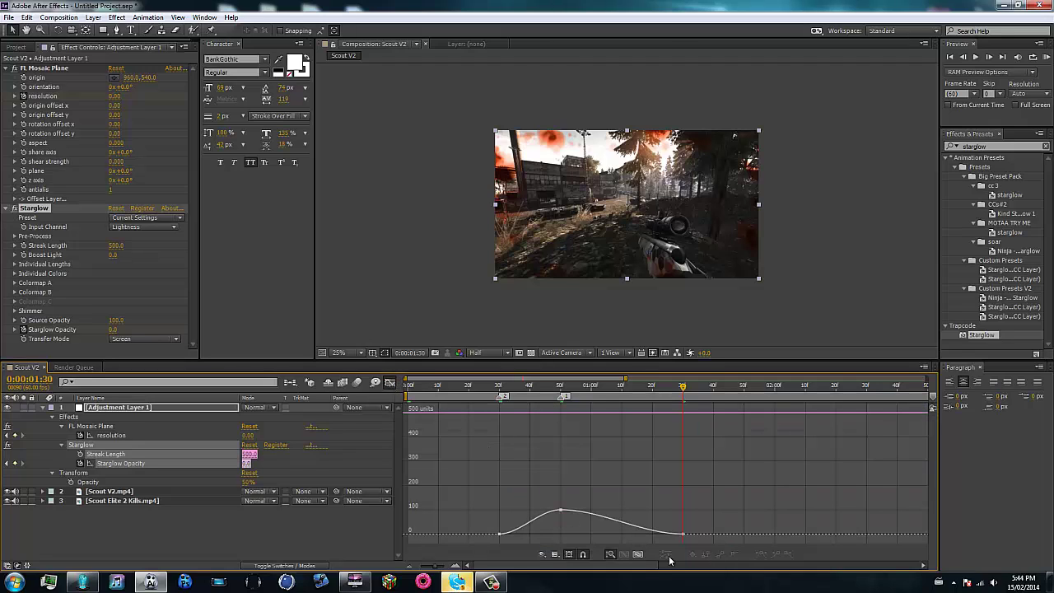
{"action": "left_click", "coordinate": [637, 555]}
{"action": "left_click", "coordinate": [407, 534]}
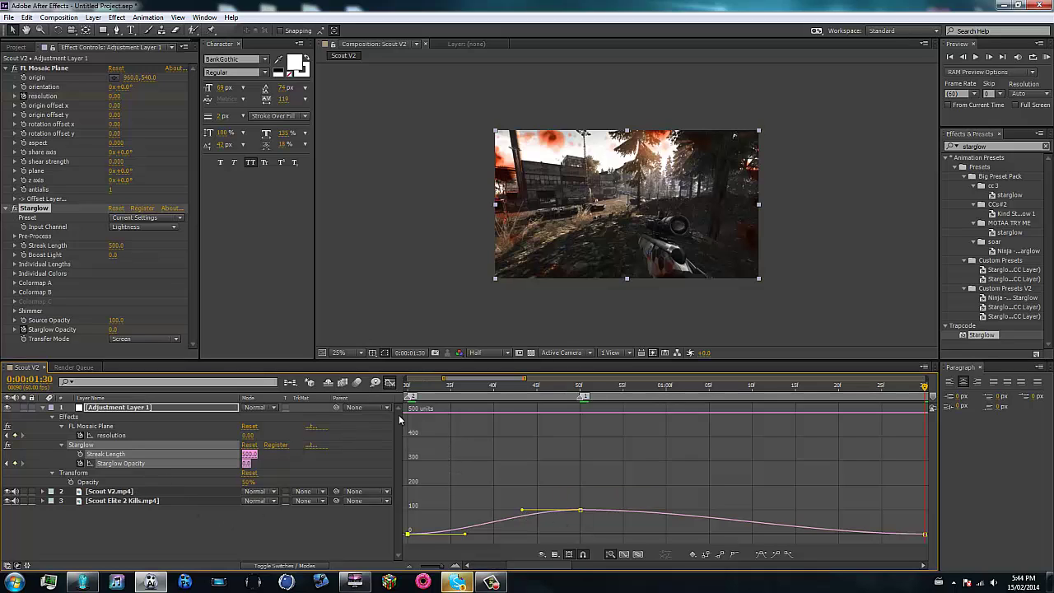
{"action": "left_click", "coordinate": [209, 522]}
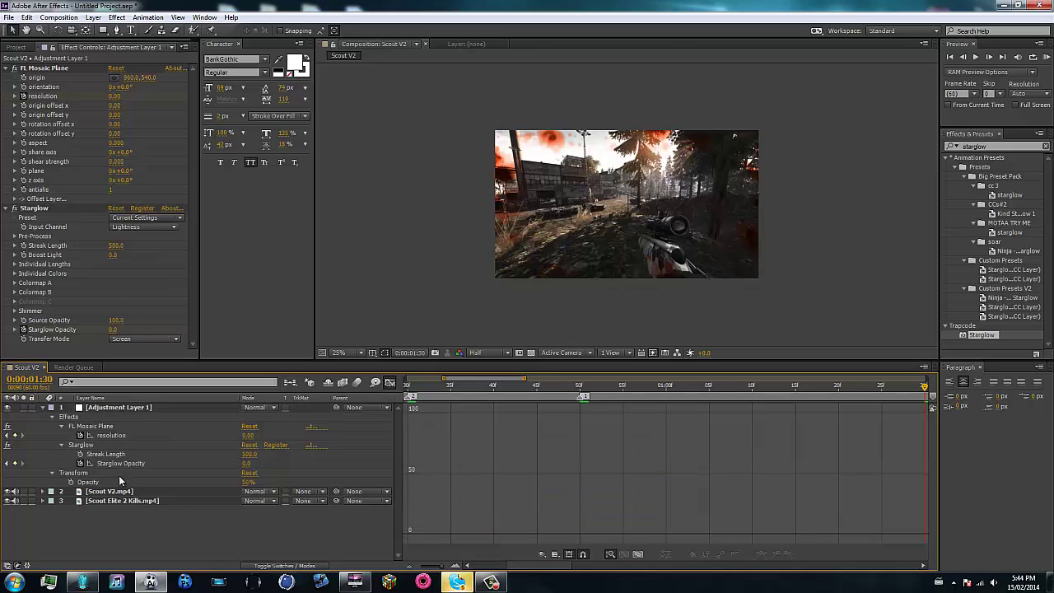
{"action": "left_click", "coordinate": [120, 463]}
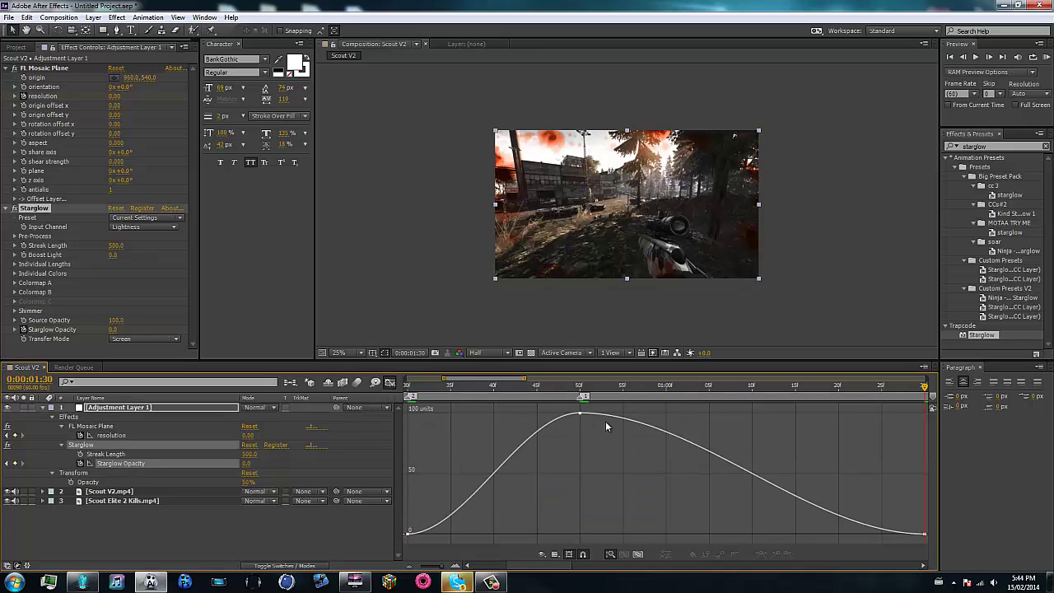
Step: Reshape the Starglow Opacity curve into a slow start, a steep rise to a sharp peak at marker 1 and a nearly straight fall
{"action": "left_click", "coordinate": [545, 426]}
{"action": "left_click_drag", "start_coordinate": [523, 415], "coordinate": [539, 524]}
{"action": "left_click_drag", "start_coordinate": [466, 535], "coordinate": [492, 534]}
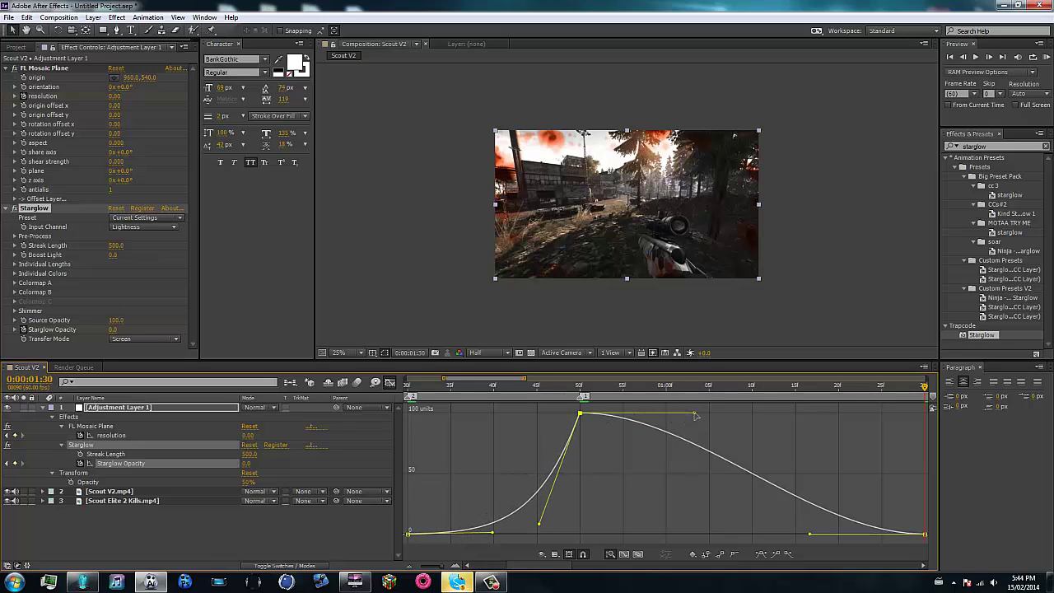
{"action": "left_click_drag", "start_coordinate": [696, 416], "coordinate": [710, 466]}
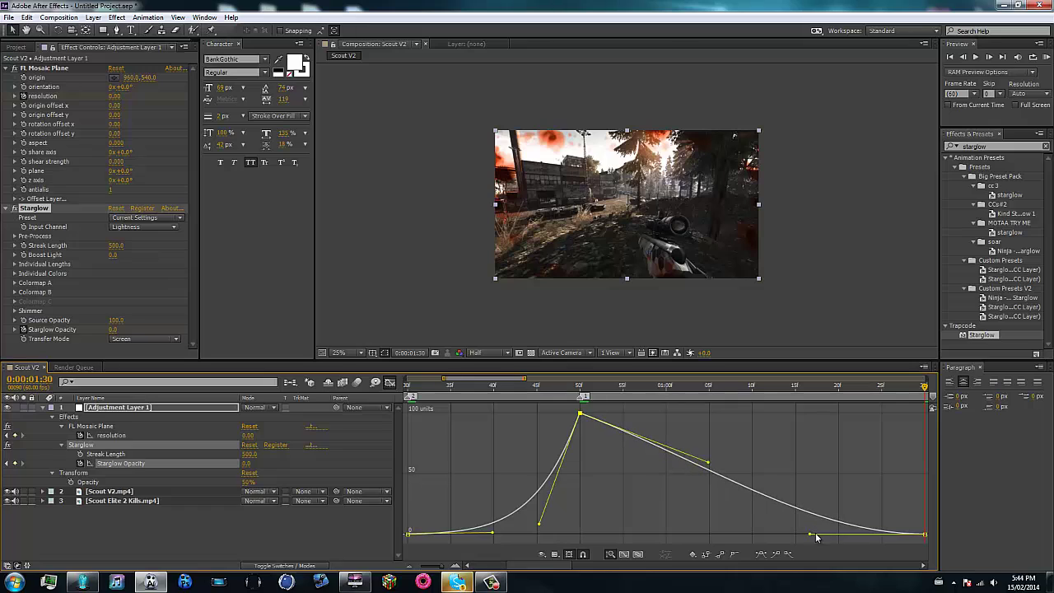
{"action": "left_click_drag", "start_coordinate": [812, 531], "coordinate": [817, 513]}
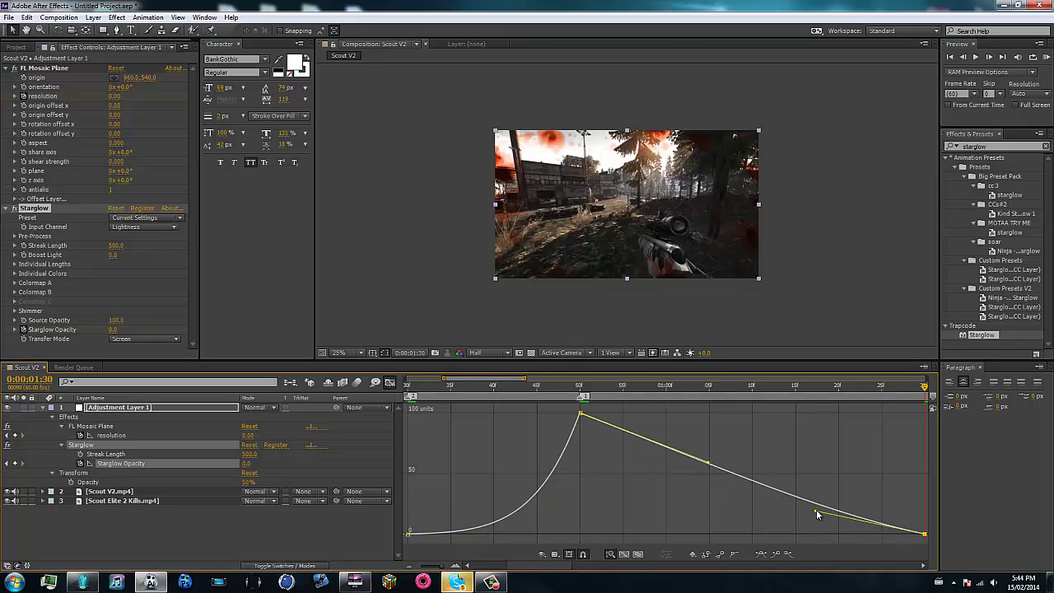
{"action": "left_click", "coordinate": [391, 382]}
Step: Apply the FL Glow effect to the adjustment layer, below Starglow
{"action": "left_click_drag", "start_coordinate": [443, 379], "coordinate": [404, 379]}
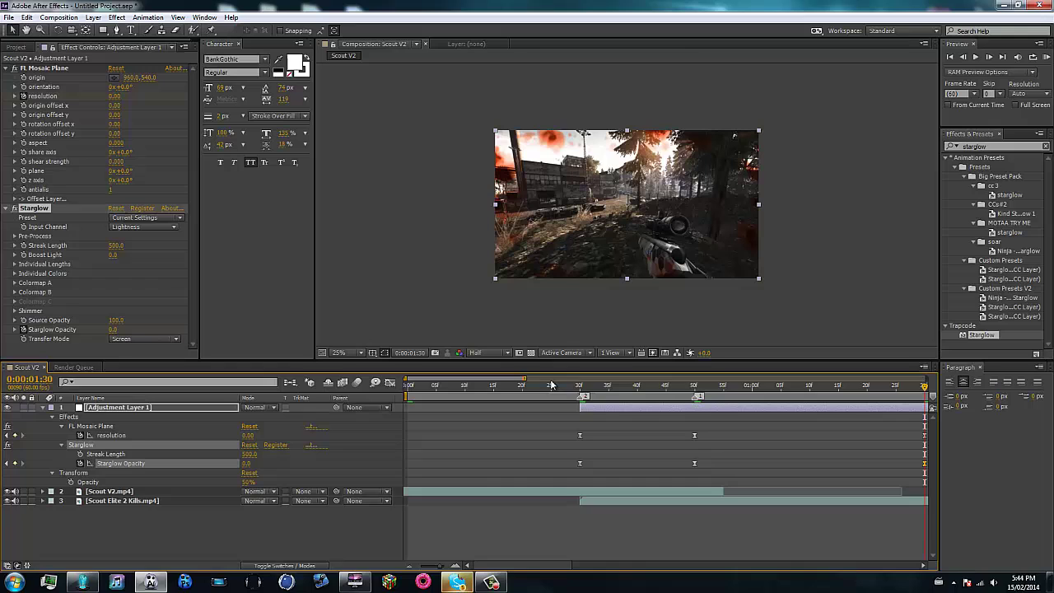
{"action": "left_click_drag", "start_coordinate": [526, 379], "coordinate": [599, 380]}
{"action": "left_click", "coordinate": [522, 391]}
{"action": "left_click_drag", "start_coordinate": [520, 396], "coordinate": [658, 387]}
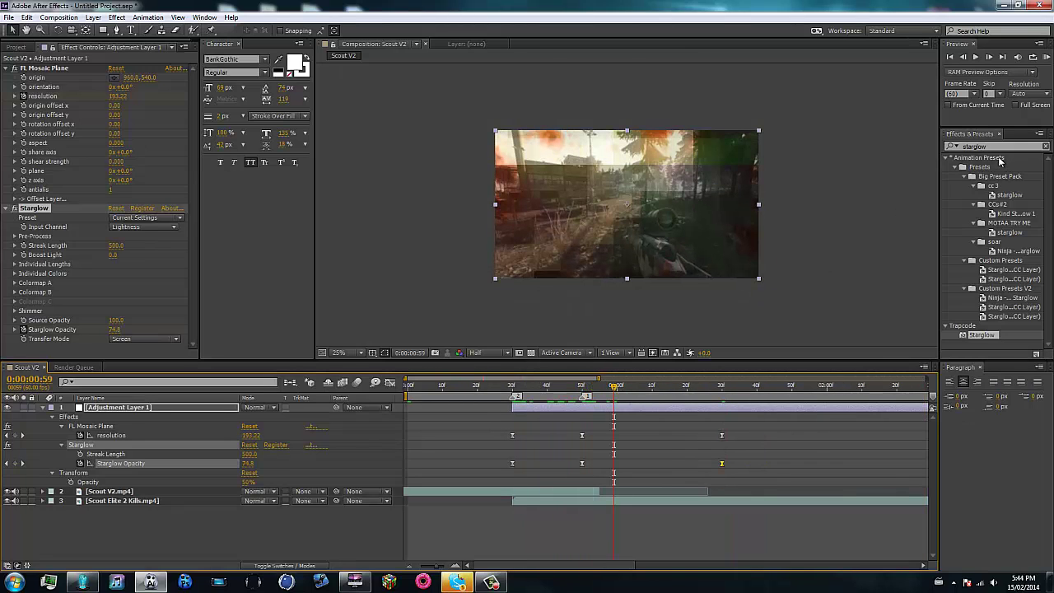
{"action": "left_click", "coordinate": [1045, 146]}
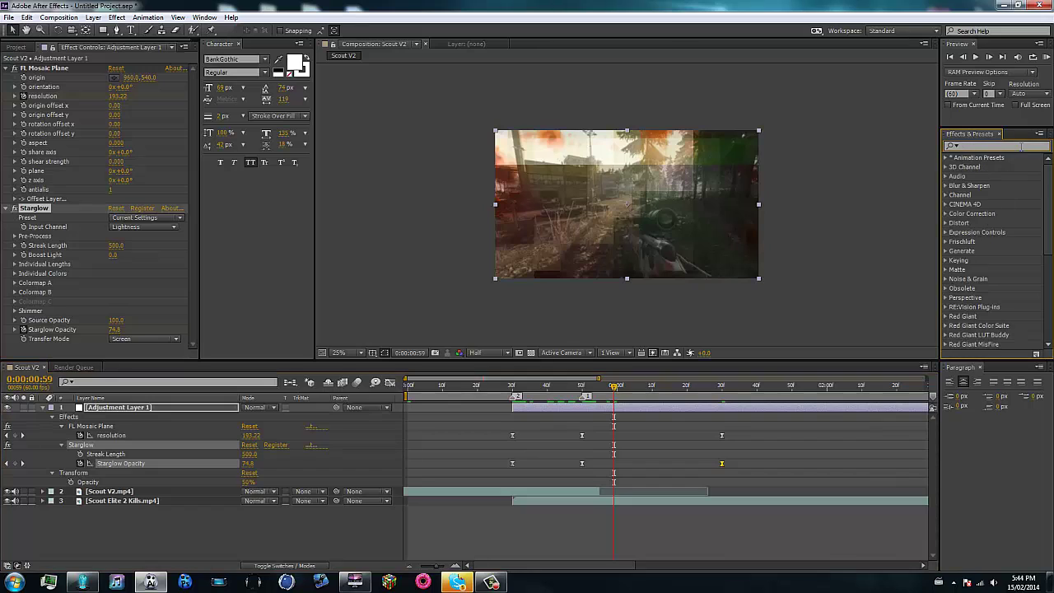
{"action": "type", "text": "fl glow"}
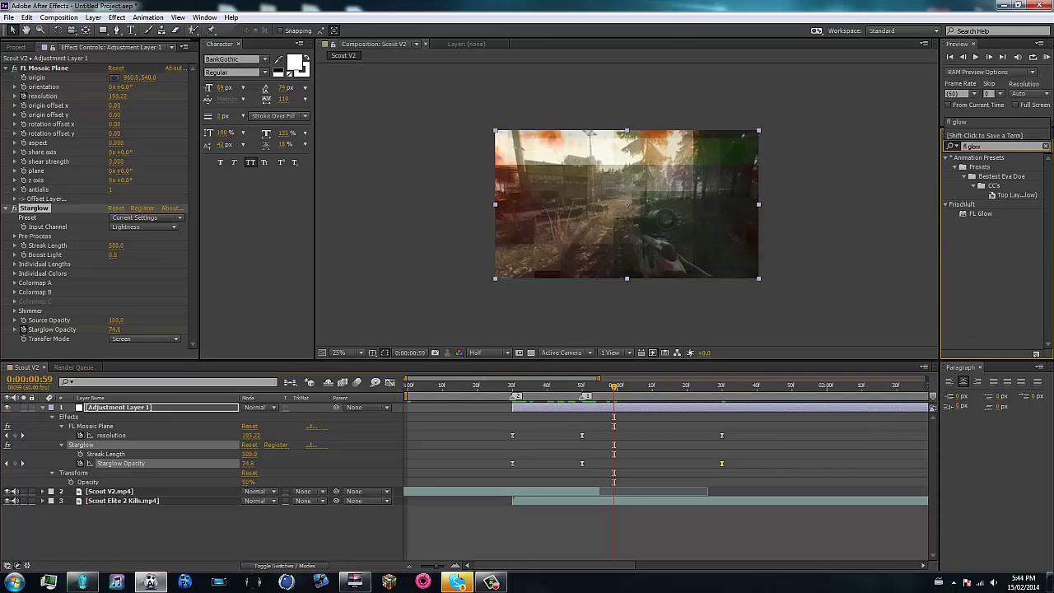
{"action": "left_click_drag", "start_coordinate": [983, 214], "coordinate": [673, 404]}
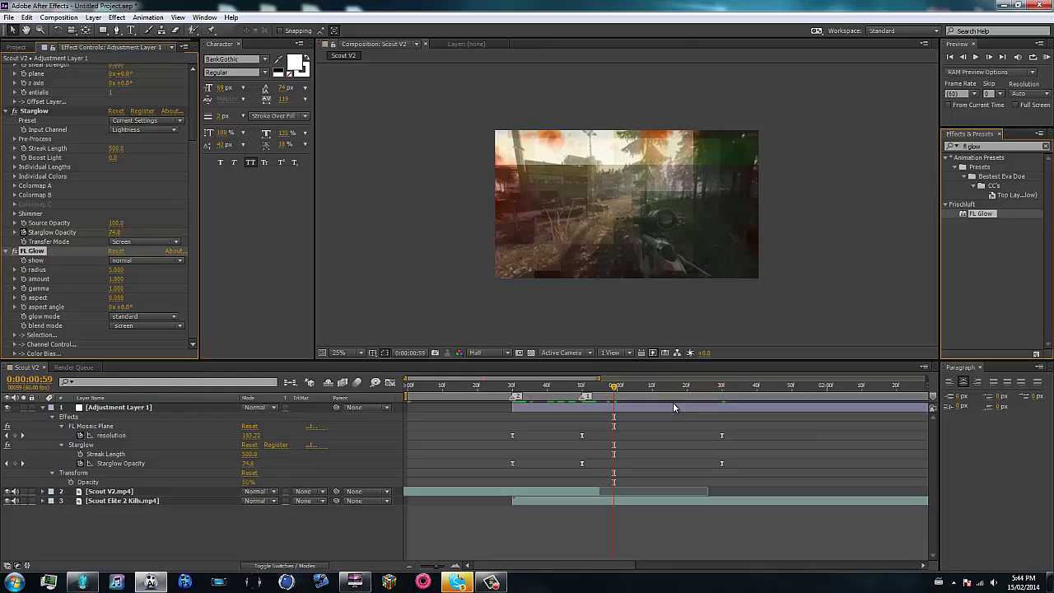
Step: Collapse the FL Mosaic Plane settings and set FL Glow's glow mode to abberative
{"action": "left_click", "coordinate": [34, 149]}
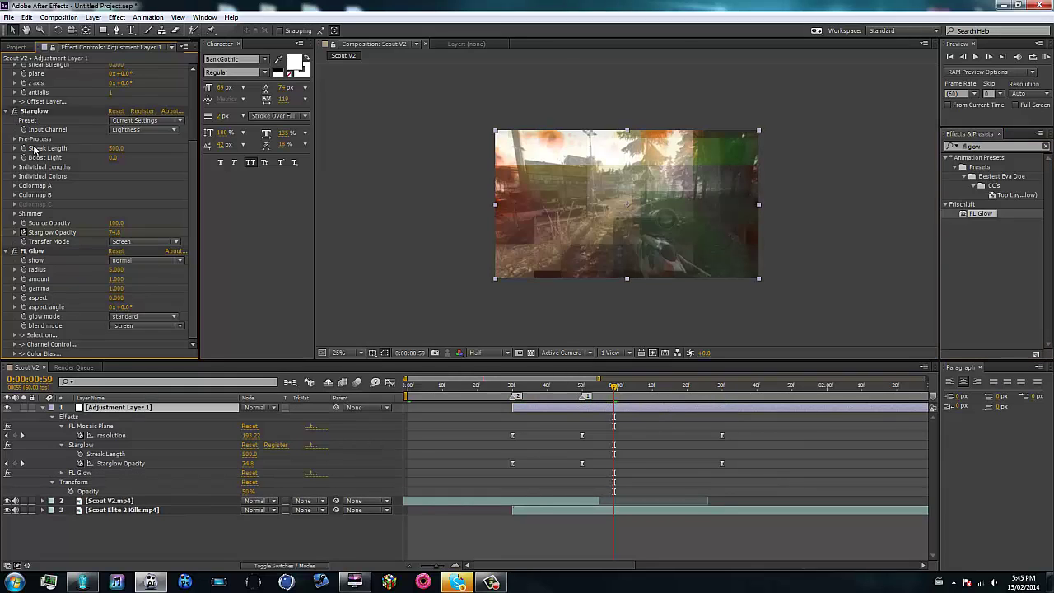
{"action": "scroll", "coordinate": [14, 115], "scroll_direction": "up", "scroll_amount": 4}
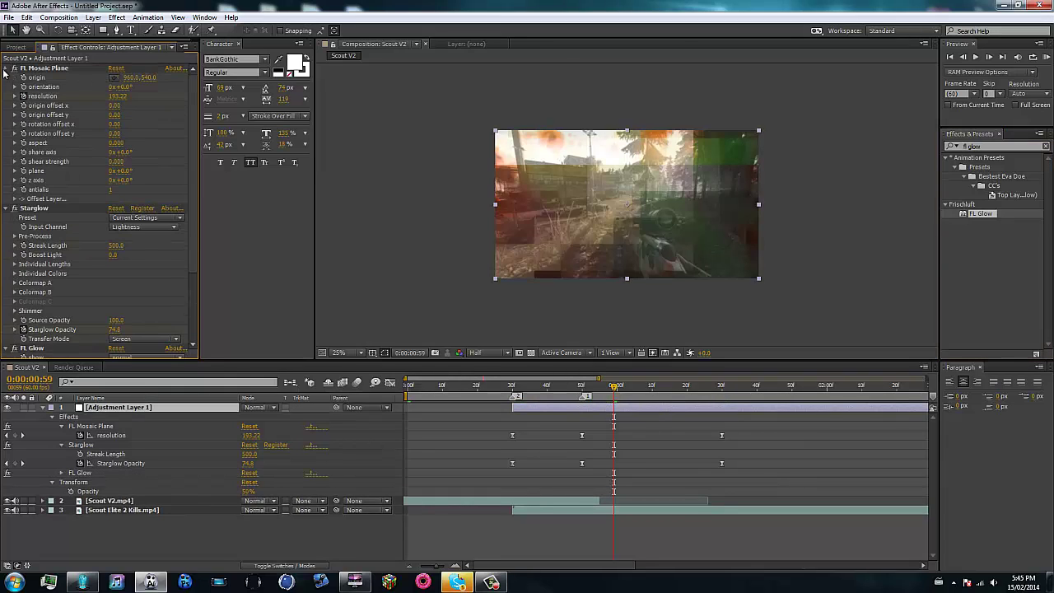
{"action": "left_click", "coordinate": [6, 69]}
{"action": "left_click", "coordinate": [34, 217]}
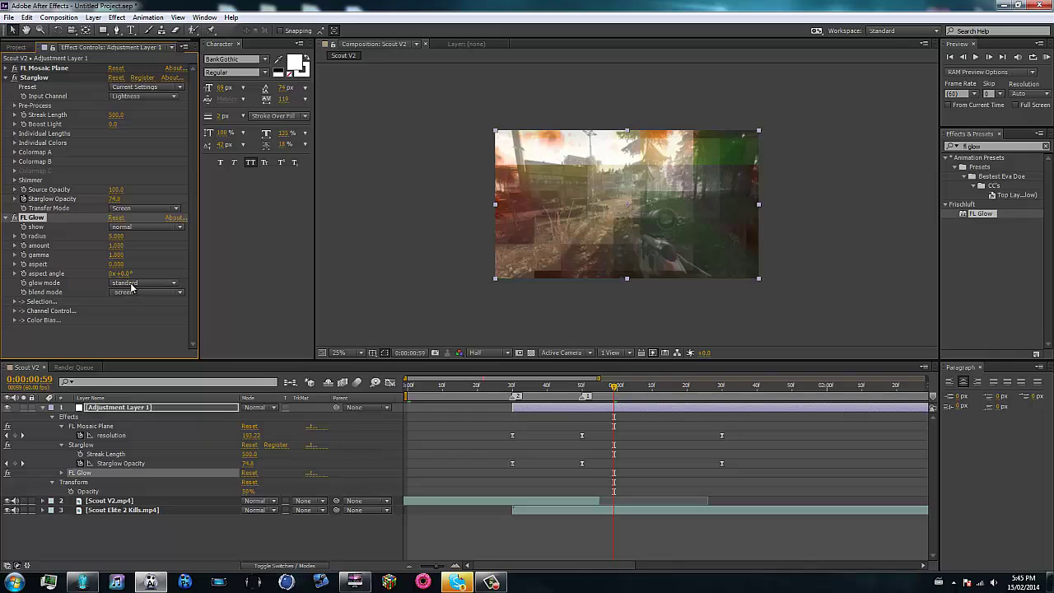
{"action": "left_click", "coordinate": [128, 342]}
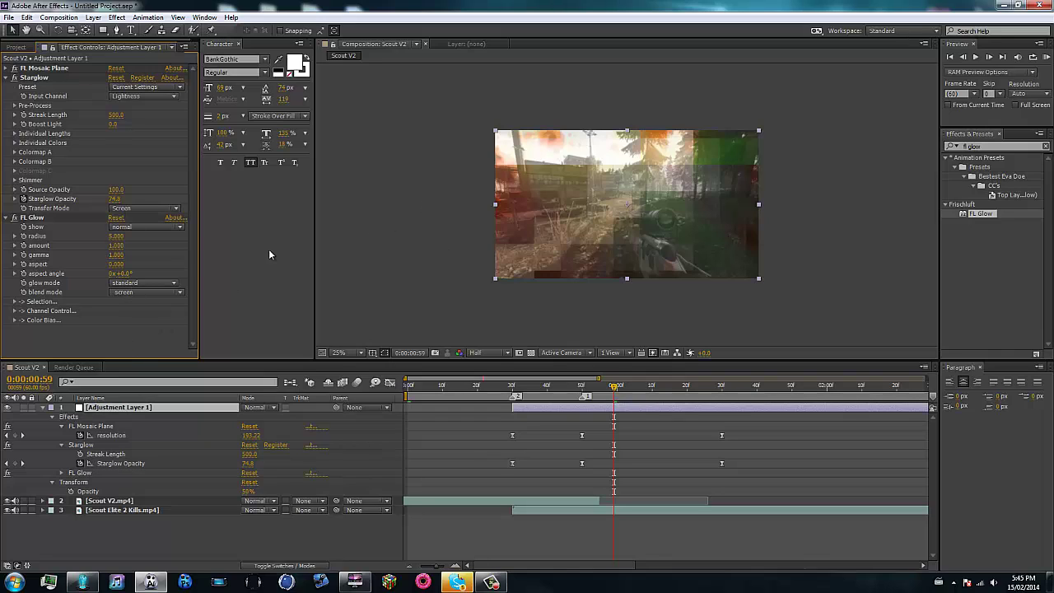
{"action": "left_click", "coordinate": [136, 283]}
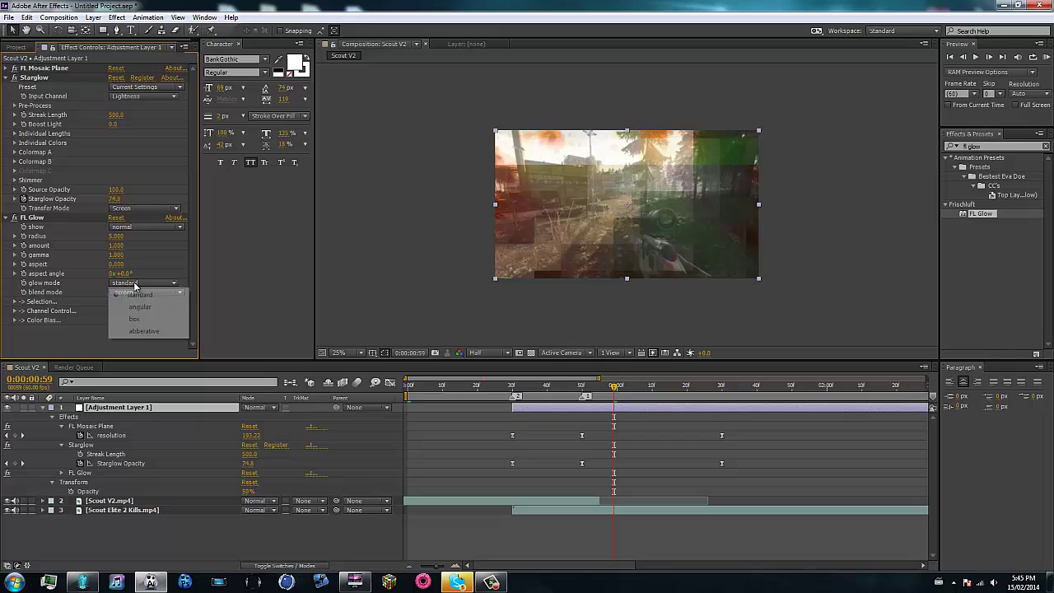
{"action": "left_click", "coordinate": [143, 332]}
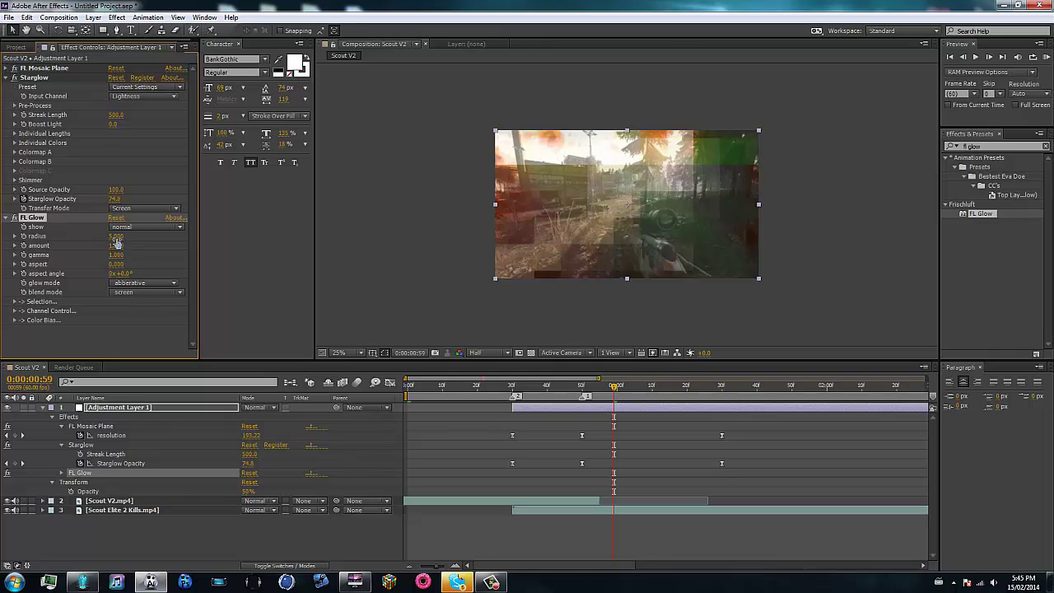
Step: Raise the FL Glow radius to 204 and compare the picture with the effect off and on
{"action": "left_click_drag", "start_coordinate": [128, 235], "coordinate": [777, 220]}
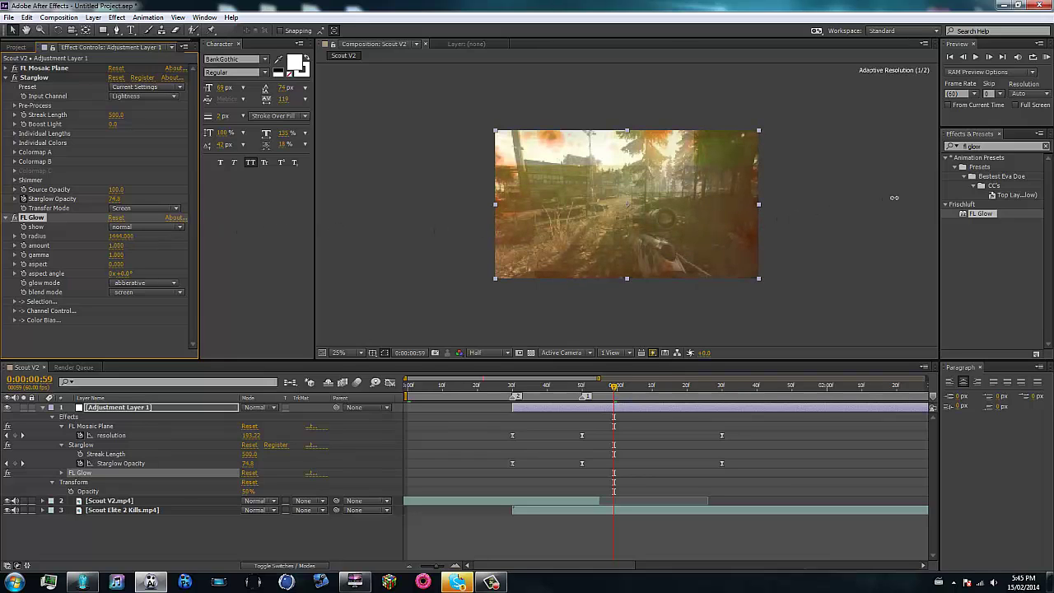
{"action": "left_click_drag", "start_coordinate": [882, 199], "coordinate": [245, 258]}
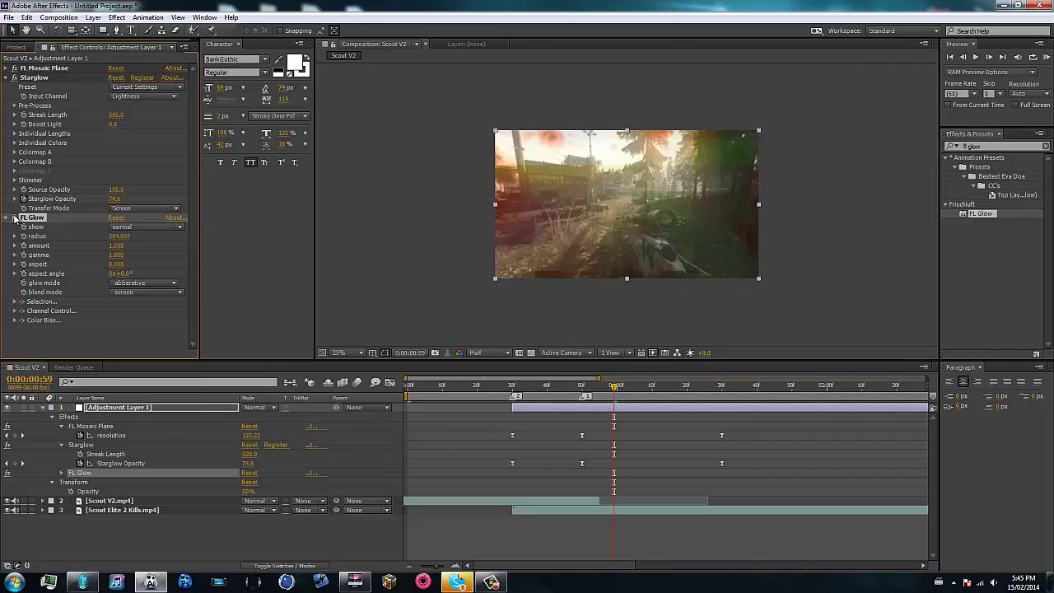
{"action": "left_click", "coordinate": [15, 219]}
{"action": "left_click", "coordinate": [14, 219]}
Step: At marker 2 (0:00:00:30), start keyframing the FL Glow amount with a value of 0
{"action": "key", "text": "2"}
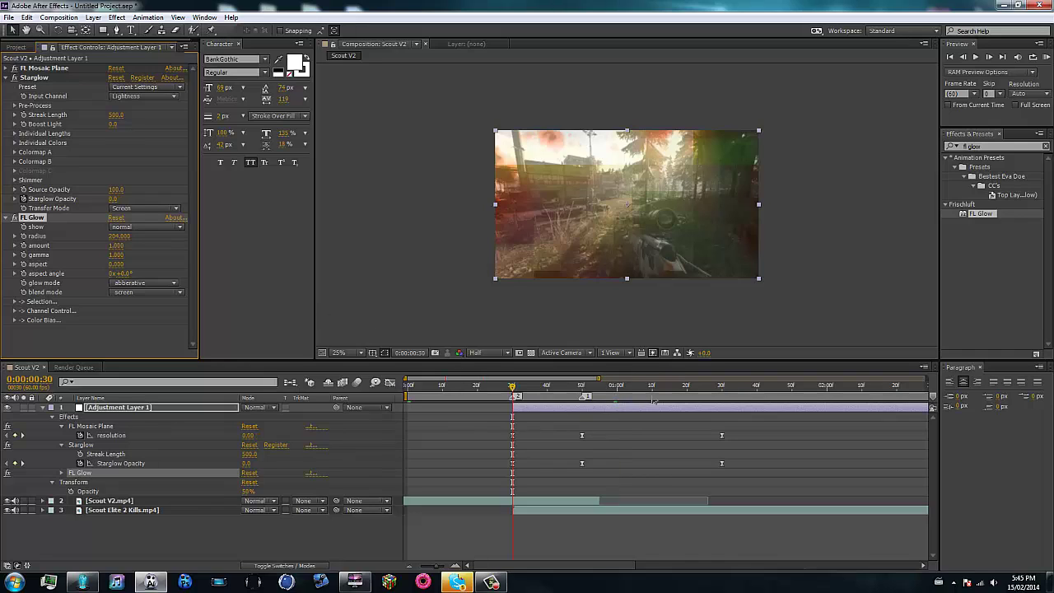
{"action": "left_click", "coordinate": [117, 246]}
{"action": "type", "text": "0"}
{"action": "key", "text": "Return"}
Step: At marker 1 (0:00:00:50), set the FL Glow amount to 1
{"action": "key", "text": "1"}
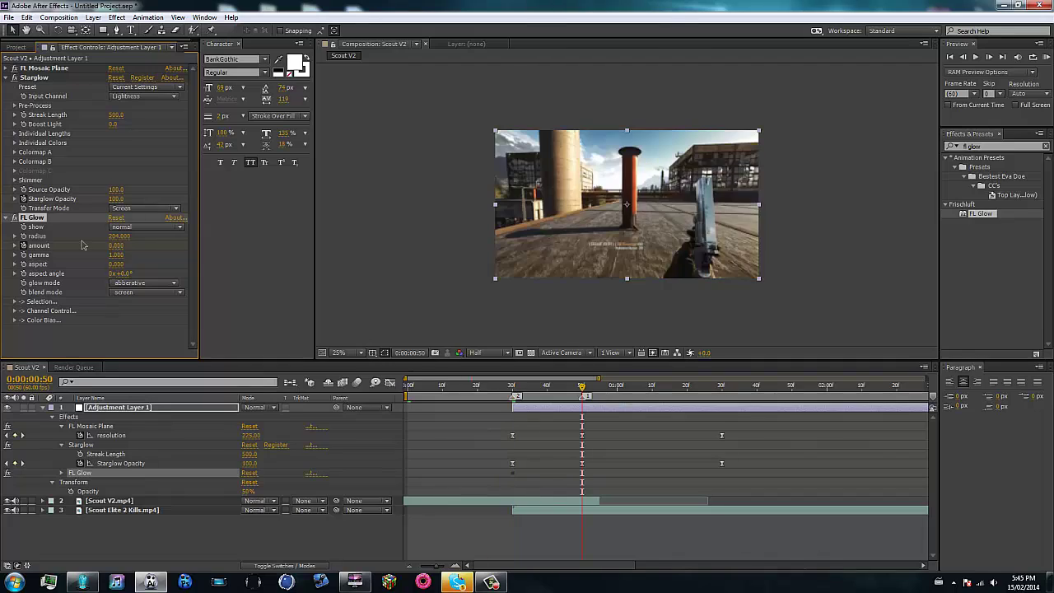
{"action": "left_click", "coordinate": [120, 246]}
{"action": "type", "text": "1"}
{"action": "key", "text": "Return"}
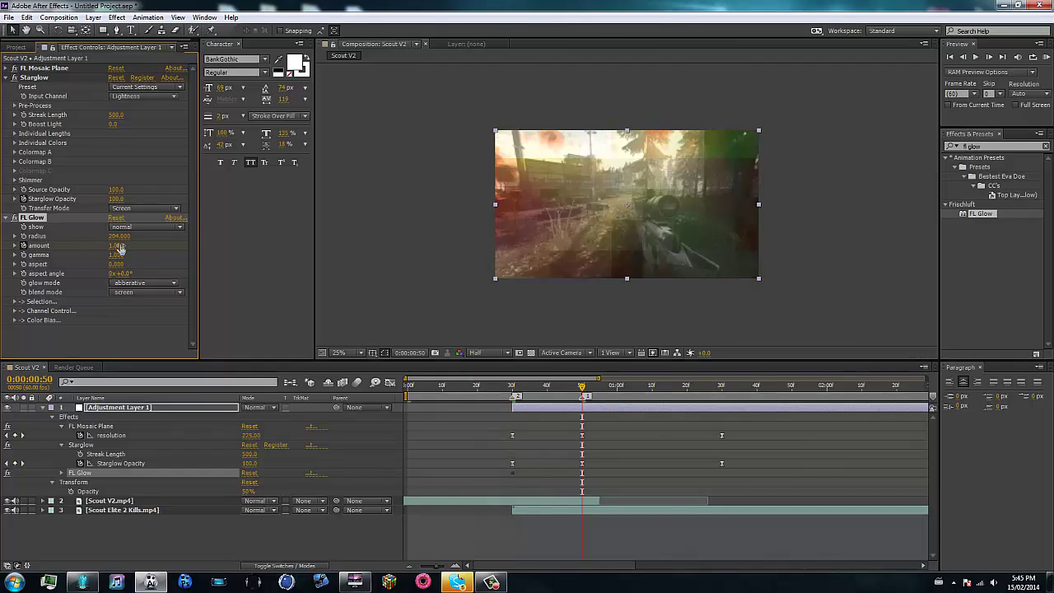
Step: At the last Starglow Opacity keyframe (0:00:01:30), set the FL Glow amount back to 0
{"action": "left_click", "coordinate": [24, 463]}
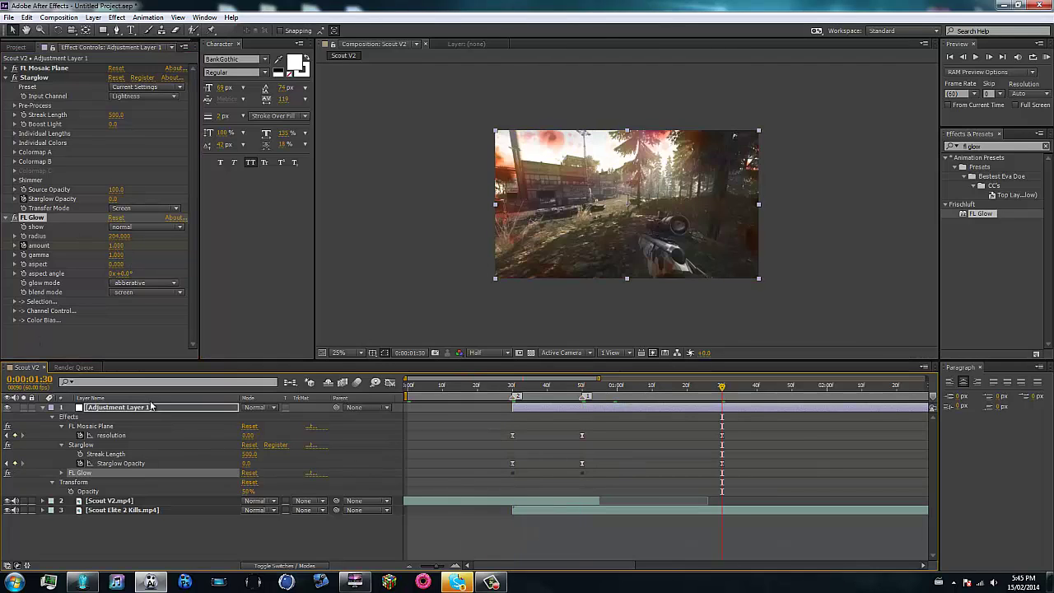
{"action": "left_click", "coordinate": [120, 244]}
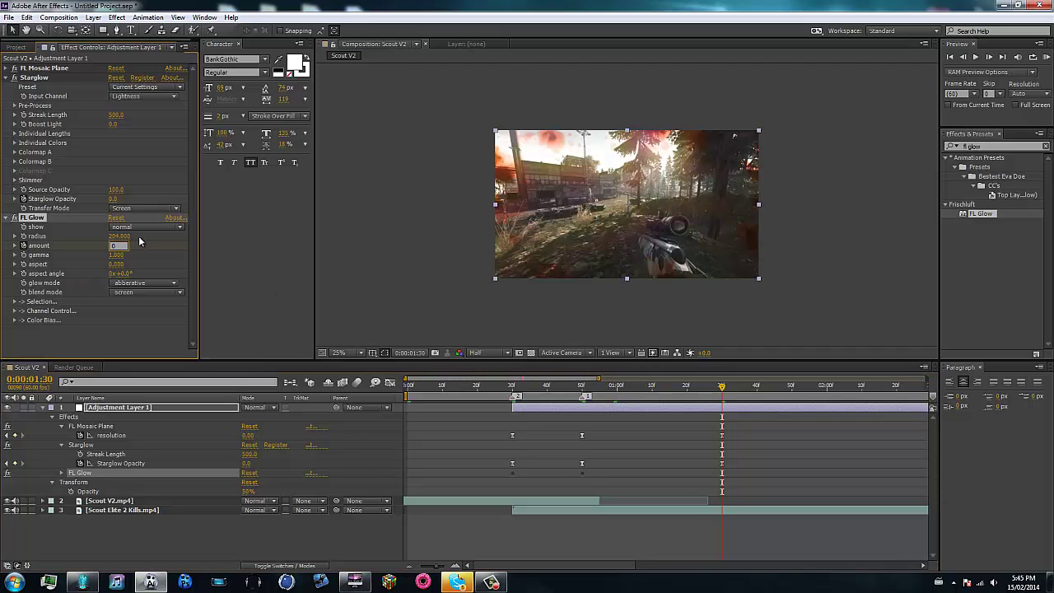
{"action": "key", "text": "Return"}
Step: Apply Easy Ease to the three FL Glow amount keyframes and show only that property's curve in the graph editor
{"action": "key", "text": "u"}
{"action": "key", "text": "u"}
{"action": "key", "text": "u"}
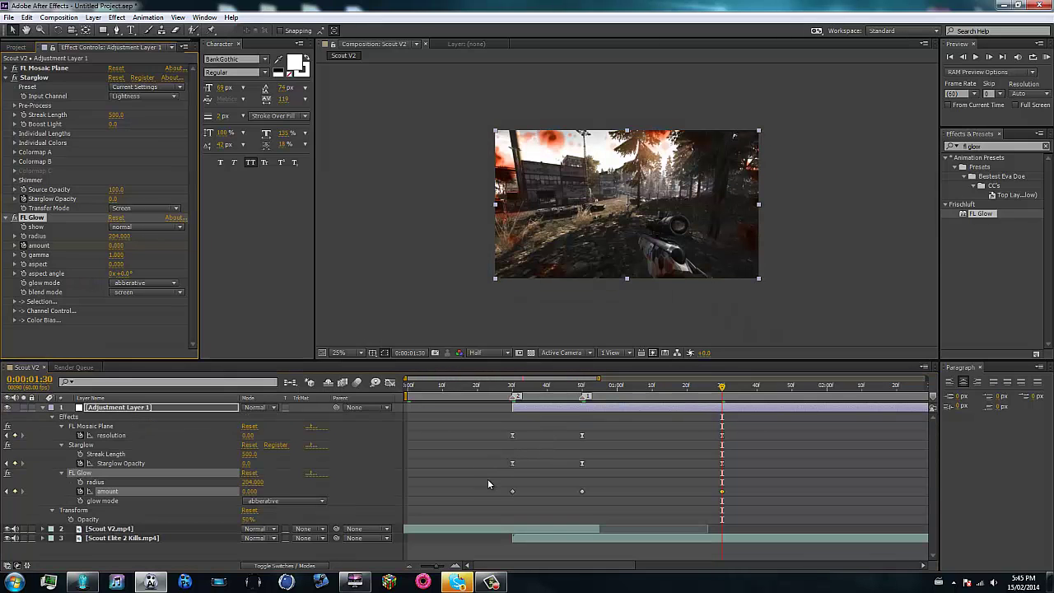
{"action": "left_click_drag", "start_coordinate": [487, 479], "coordinate": [756, 496]}
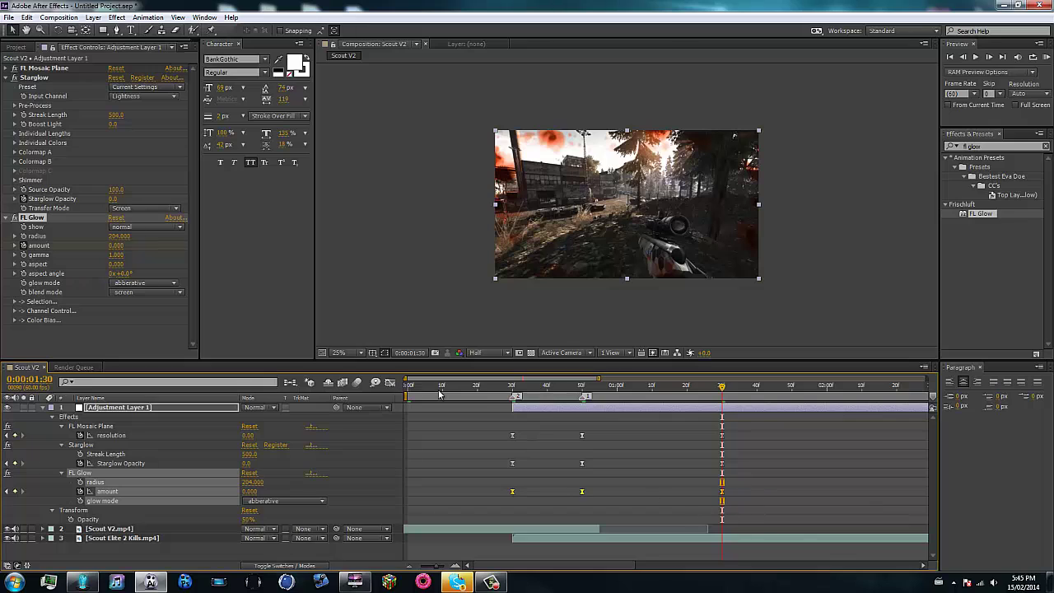
{"action": "left_click", "coordinate": [388, 384]}
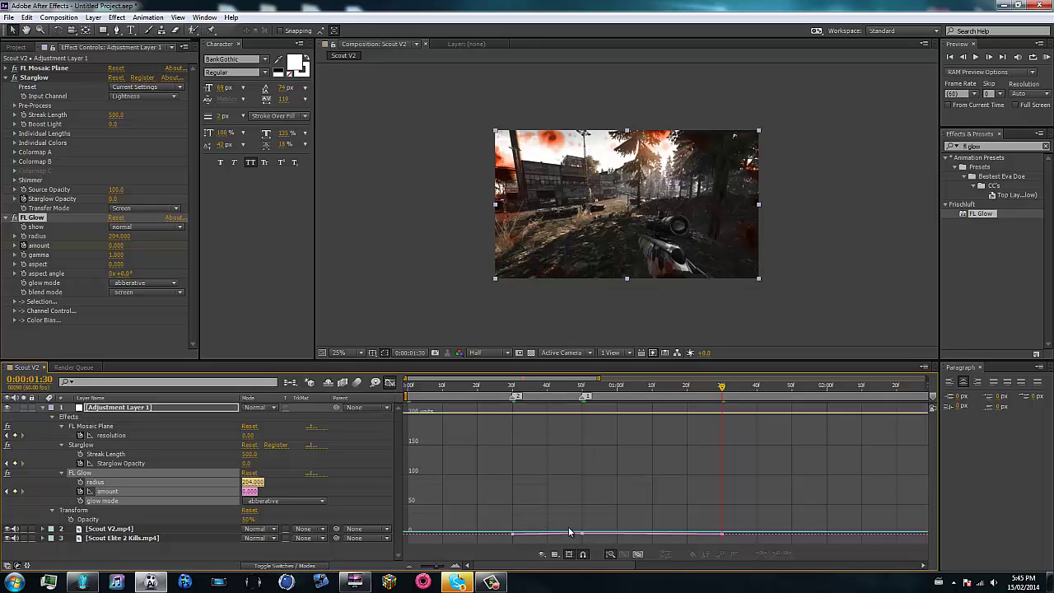
{"action": "left_click", "coordinate": [108, 491]}
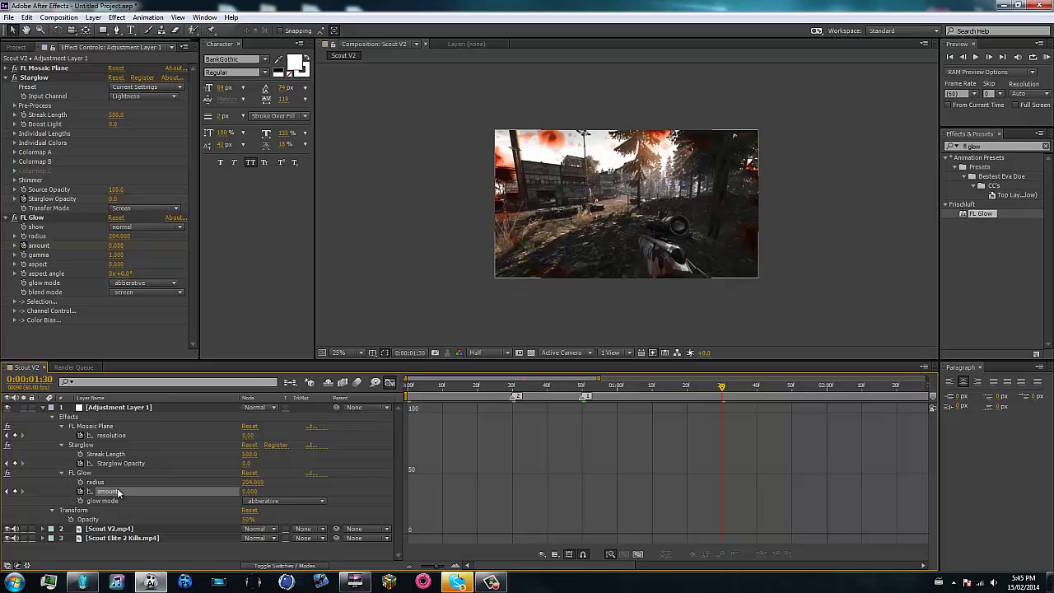
{"action": "left_click", "coordinate": [582, 413]}
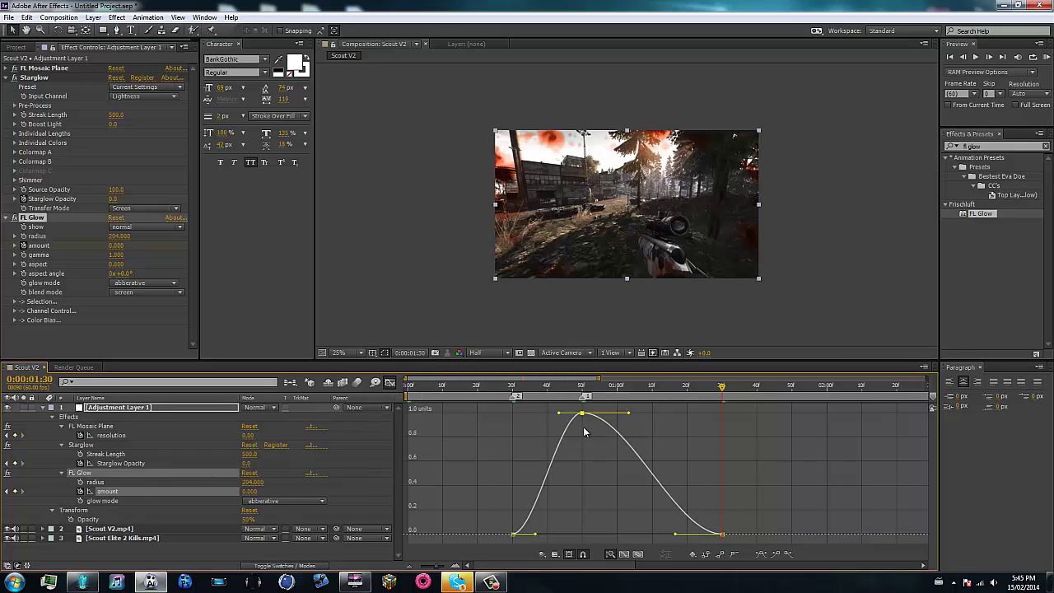
Step: Reshape the FL Glow amount curve into a slow start, a steep rise to a sharp peak at marker 1 and an outward-bowed fall
{"action": "left_click_drag", "start_coordinate": [558, 414], "coordinate": [552, 535]}
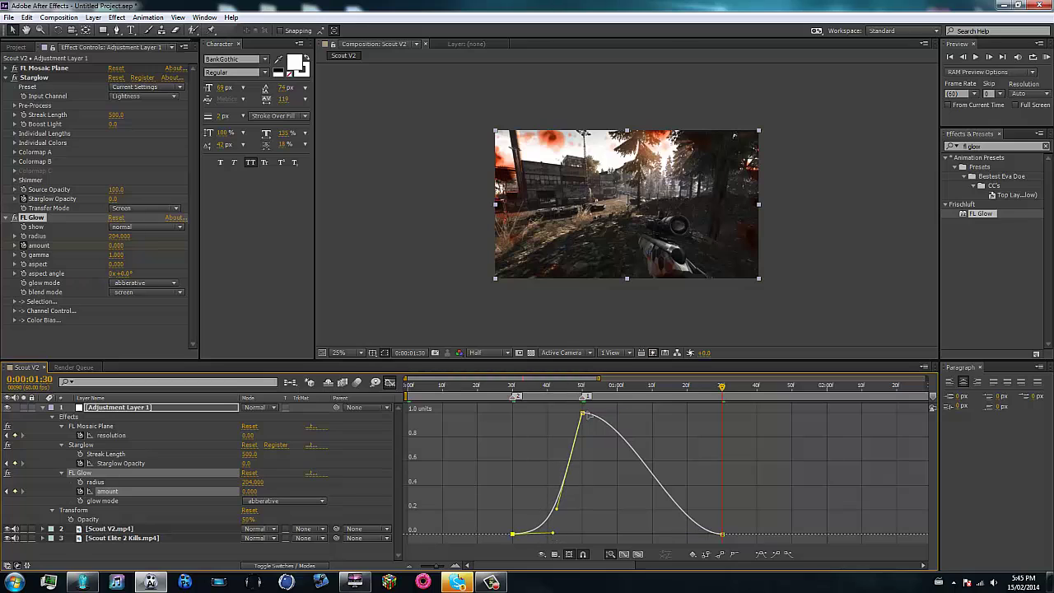
{"action": "left_click_drag", "start_coordinate": [628, 414], "coordinate": [652, 441]}
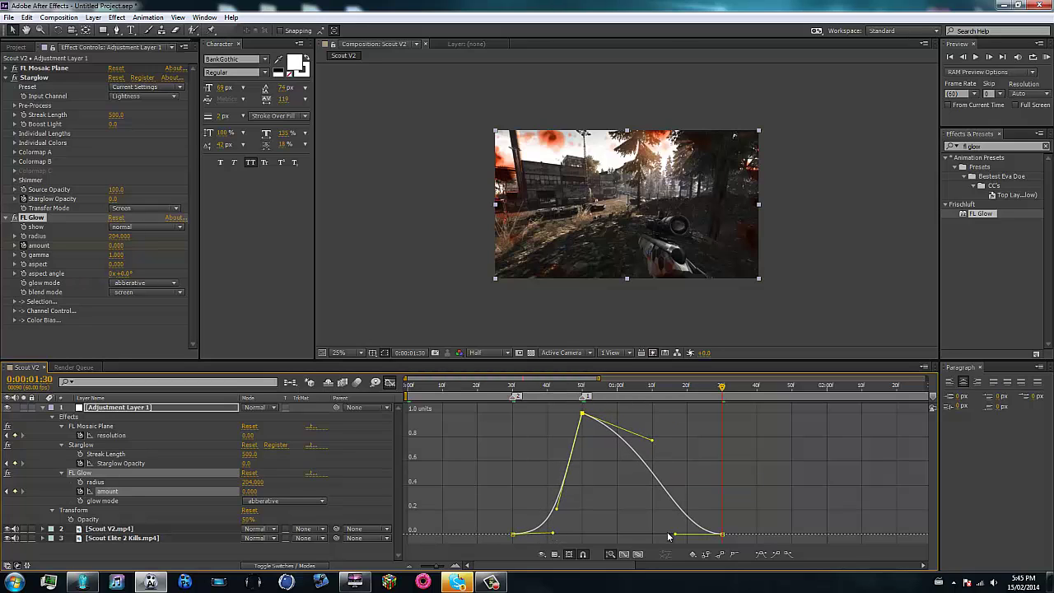
{"action": "left_click_drag", "start_coordinate": [675, 534], "coordinate": [692, 494]}
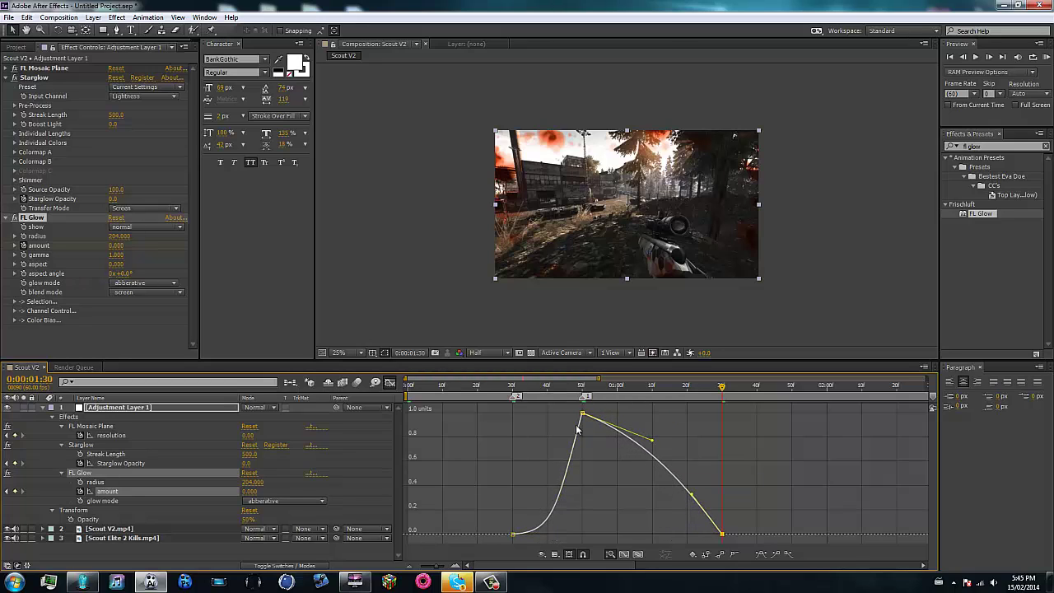
{"action": "left_click", "coordinate": [390, 385]}
Step: Trim the end of the adjustment layer to the last amount keyframe (0:00:01:30) and collapse the layer's properties
{"action": "left_click_drag", "start_coordinate": [589, 388], "coordinate": [668, 388]}
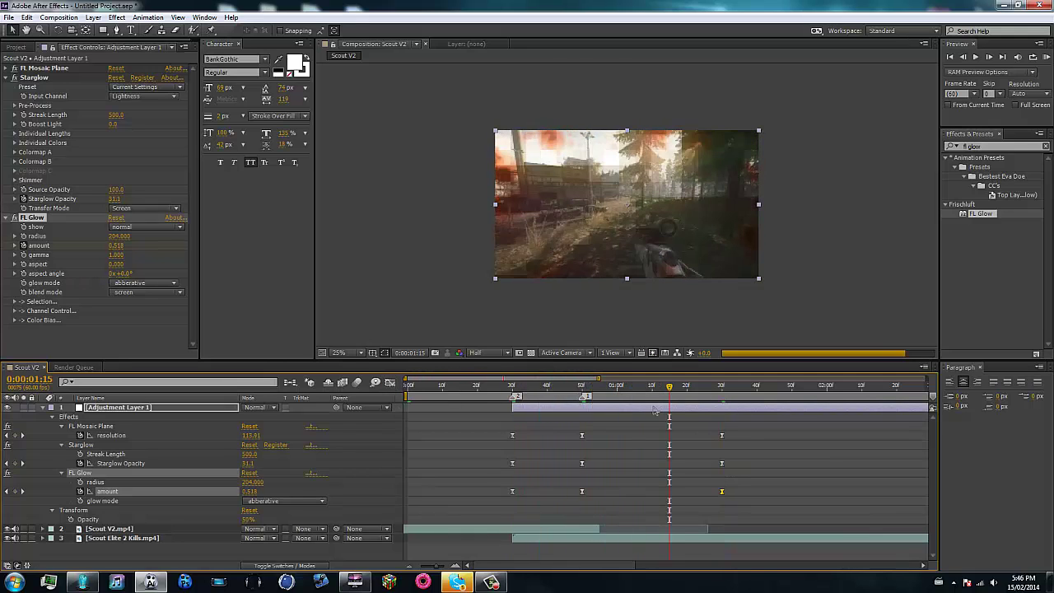
{"action": "left_click", "coordinate": [23, 492]}
{"action": "key", "text": "alt+]"}
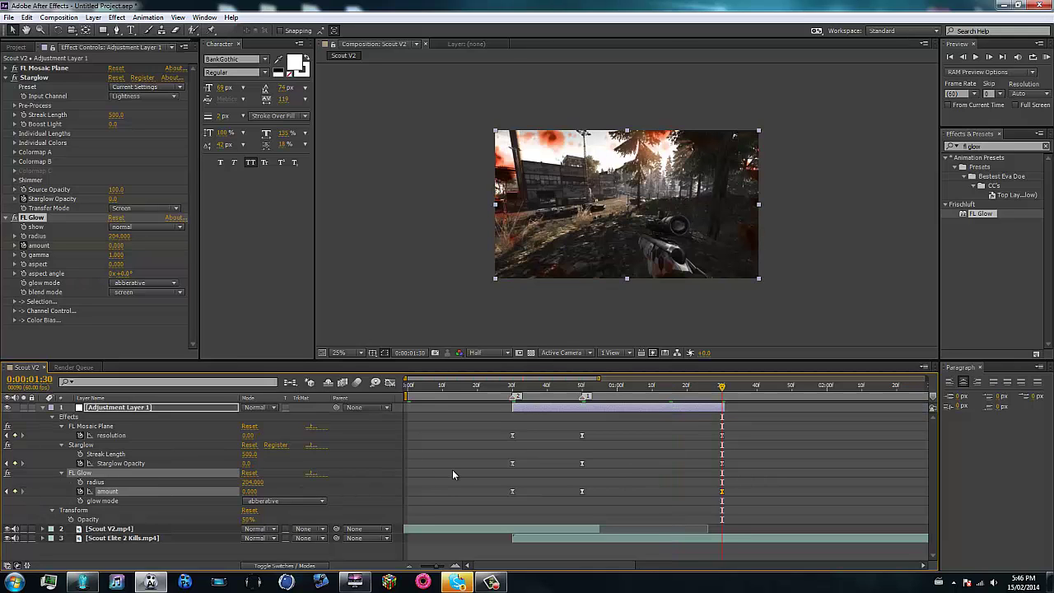
{"action": "key", "text": "u"}
Step: At marker 1 (0:00:00:50), set Starglow's Colormap A preset to Electric
{"action": "left_click_drag", "start_coordinate": [619, 389], "coordinate": [582, 389]}
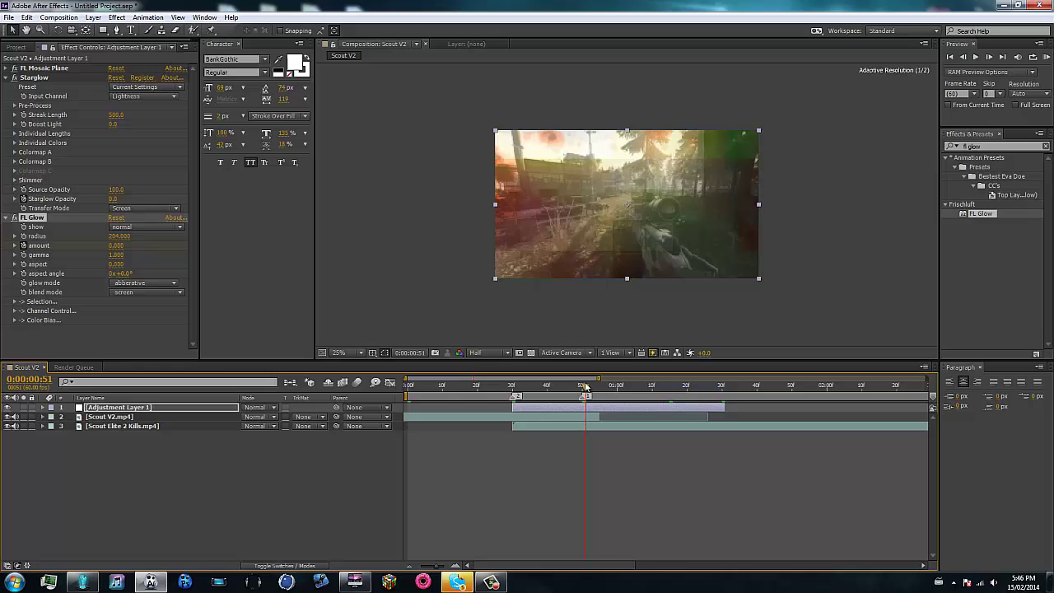
{"action": "left_click", "coordinate": [9, 218]}
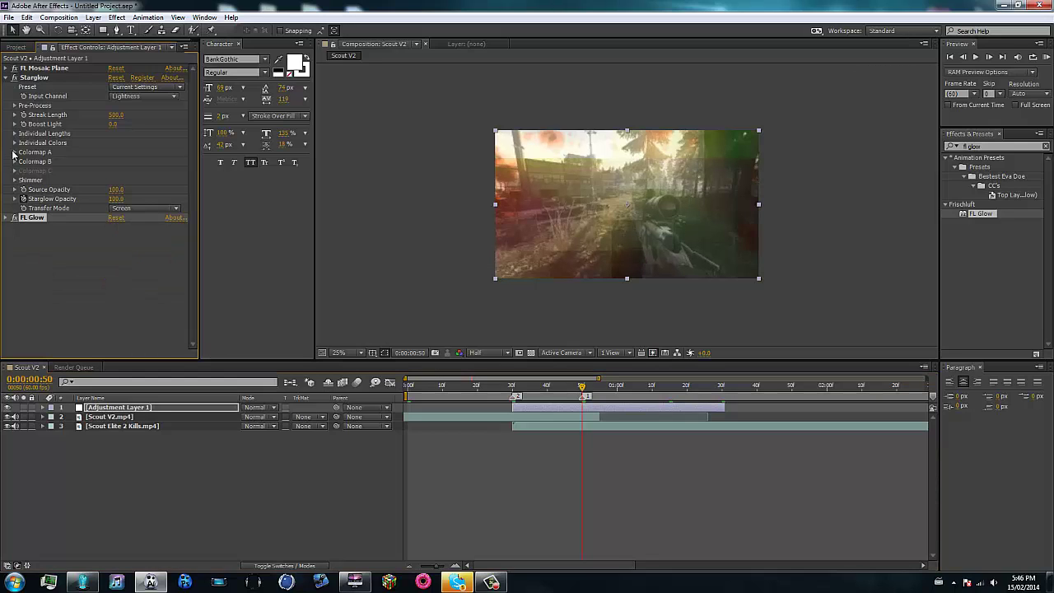
{"action": "left_click", "coordinate": [14, 153]}
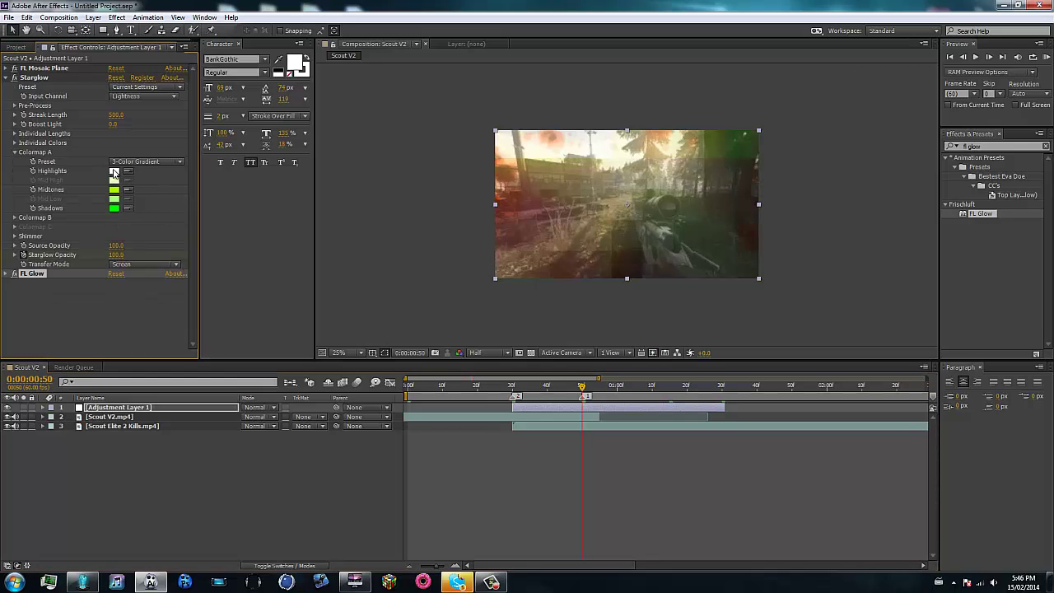
{"action": "left_click", "coordinate": [14, 217]}
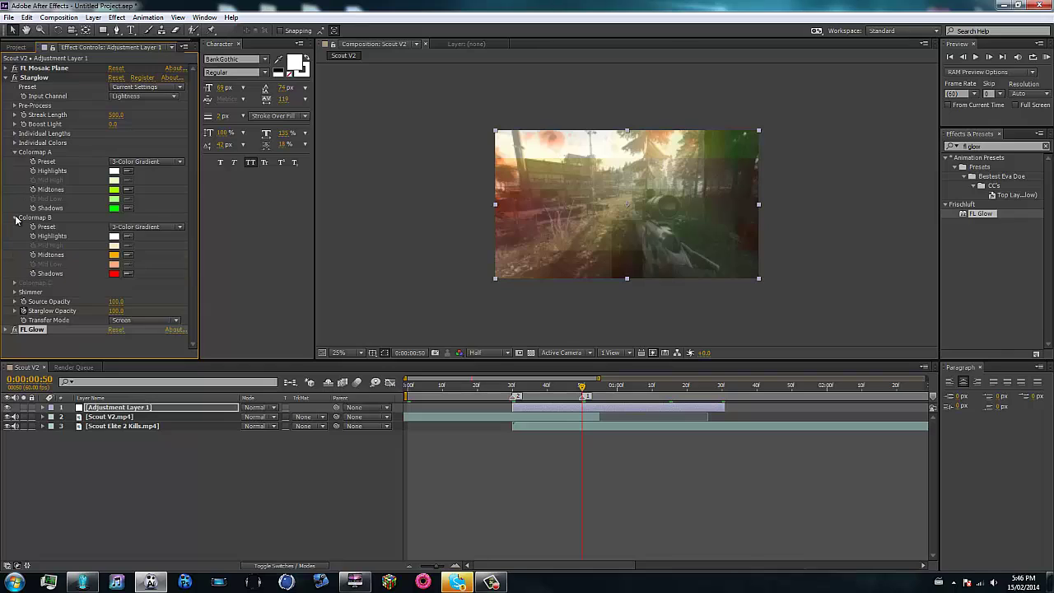
{"action": "left_click", "coordinate": [138, 163]}
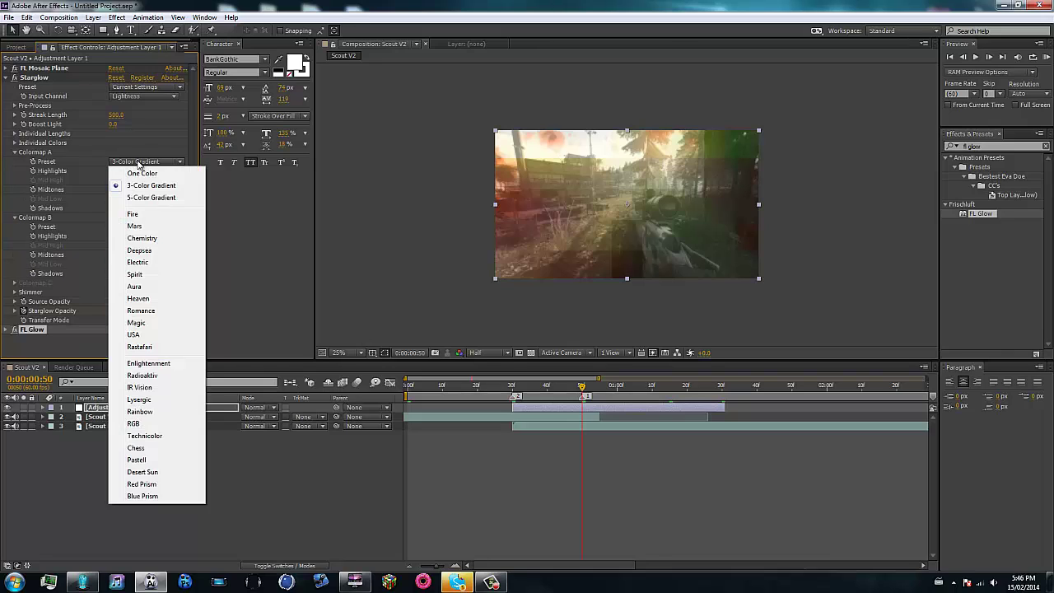
{"action": "left_click", "coordinate": [139, 267]}
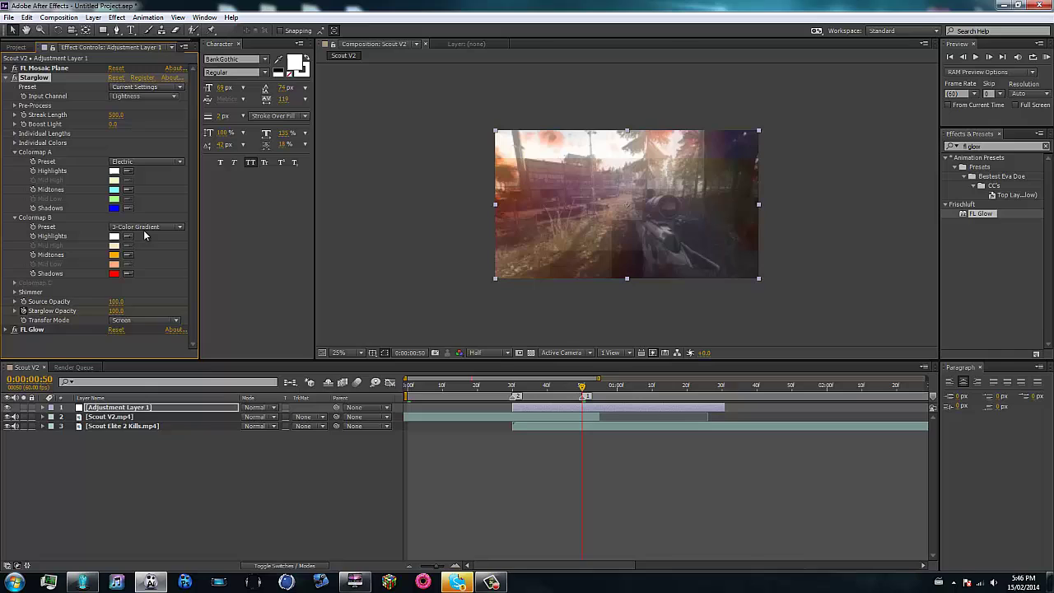
Step: Set Starglow's Colormap B preset to Electric as well and collapse the Colormap A settings
{"action": "left_click", "coordinate": [147, 228]}
{"action": "left_click", "coordinate": [142, 329]}
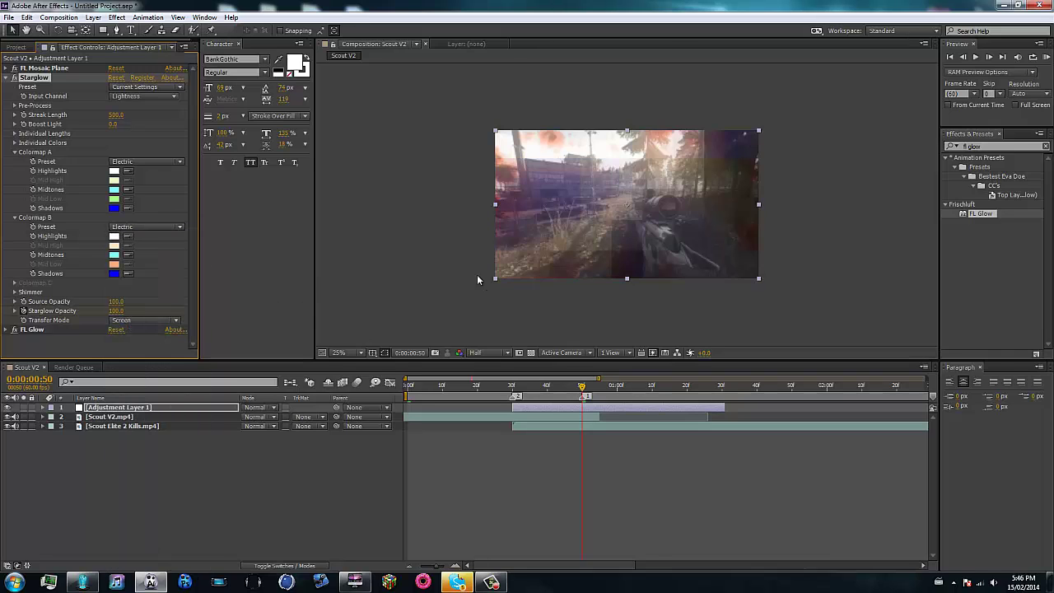
{"action": "left_click", "coordinate": [15, 152]}
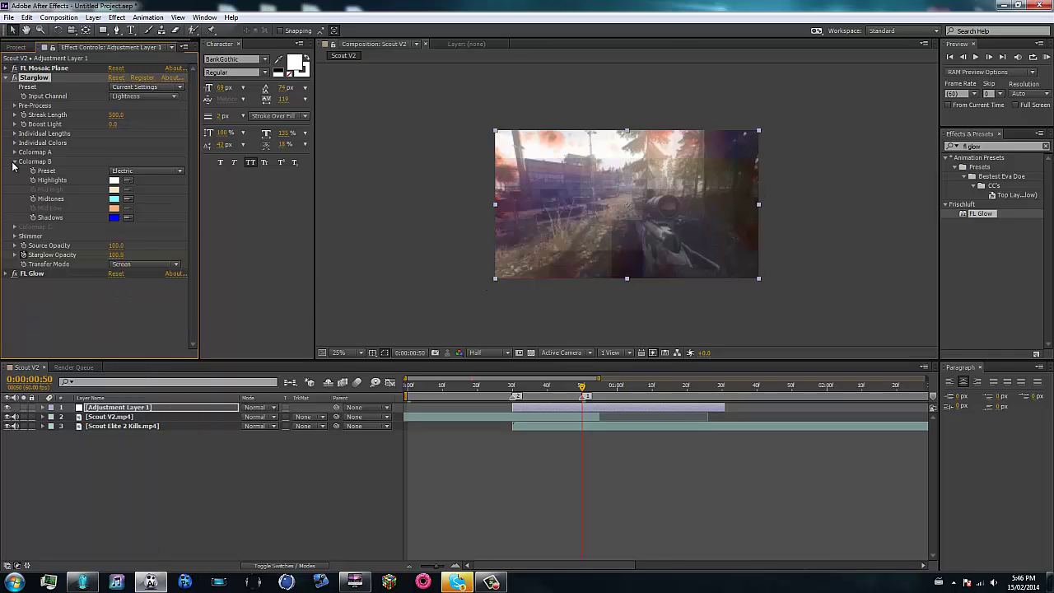
Step: Collapse Starglow's Colormap B settings and enable Channel Control in the FL Glow effect
{"action": "left_click", "coordinate": [15, 162]}
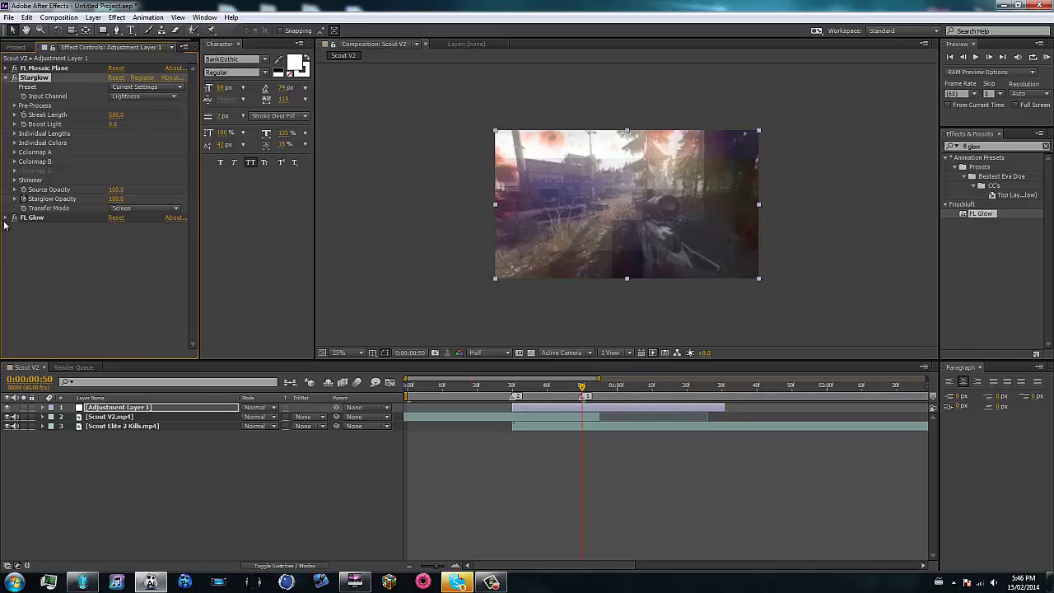
{"action": "left_click", "coordinate": [4, 219]}
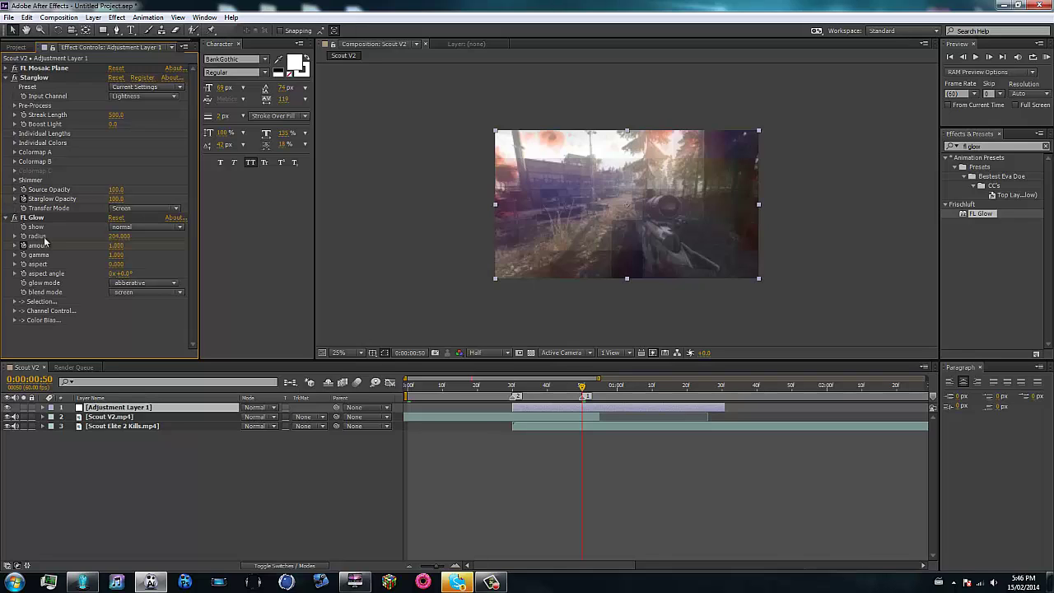
{"action": "left_click", "coordinate": [15, 311]}
{"action": "scroll", "coordinate": [82, 313], "scroll_direction": "down", "scroll_amount": 1}
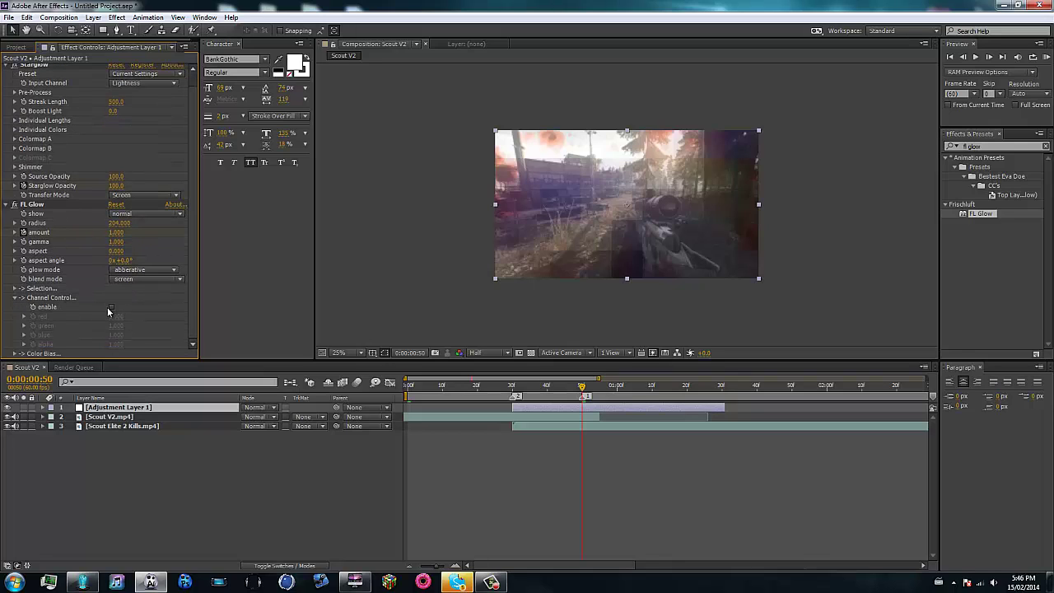
{"action": "left_click", "coordinate": [112, 308]}
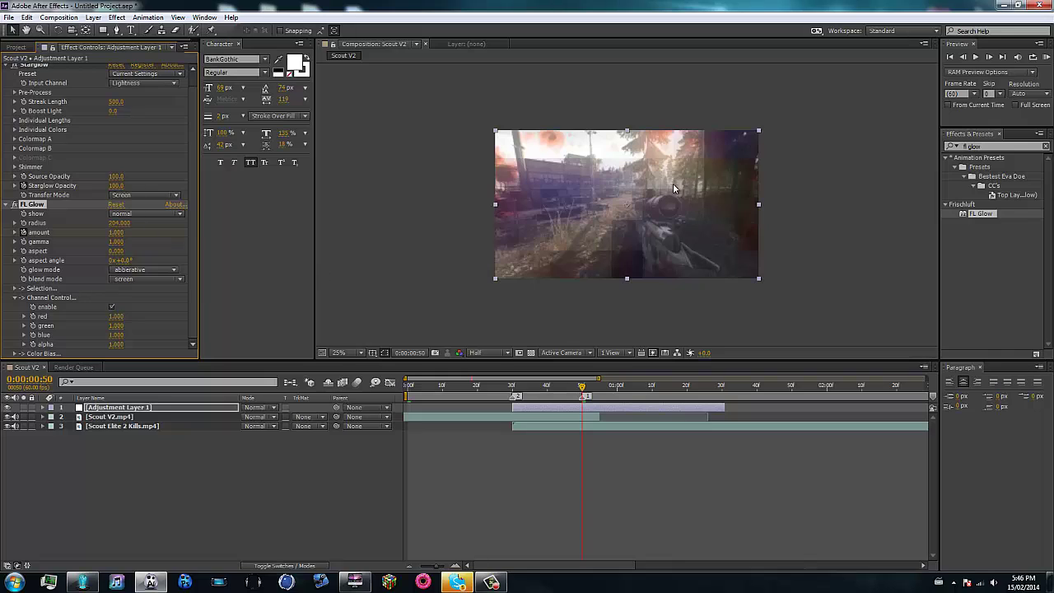
Step: Set the green channel in FL Glow's Channel Control to 0.9
{"action": "left_click_drag", "start_coordinate": [116, 325], "coordinate": [54, 335]}
{"action": "left_click", "coordinate": [115, 327]}
{"action": "type", "text": "0.9"}
{"action": "key", "text": "Return"}
{"action": "left_click", "coordinate": [118, 326]}
{"action": "type", "text": "1"}
{"action": "key", "text": "Return"}
{"action": "left_click", "coordinate": [467, 460]}
Step: Check the glow's tint just past marker 1, at 0:00:00:56, and collapse the Starglow and FL Glow settings
{"action": "left_click_drag", "start_coordinate": [580, 388], "coordinate": [604, 396]}
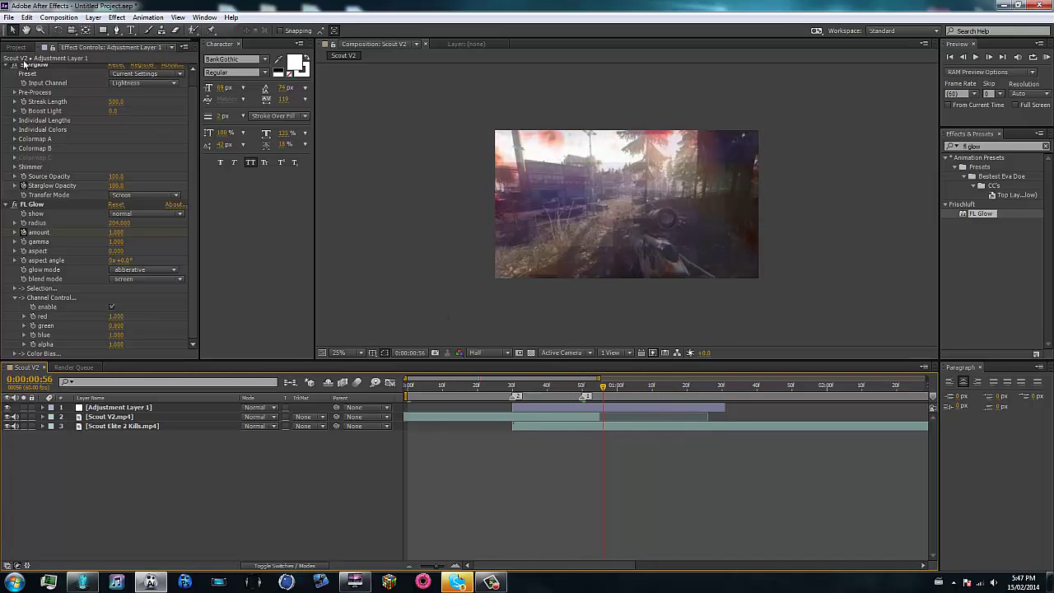
{"action": "left_click", "coordinate": [5, 66]}
{"action": "left_click", "coordinate": [12, 87]}
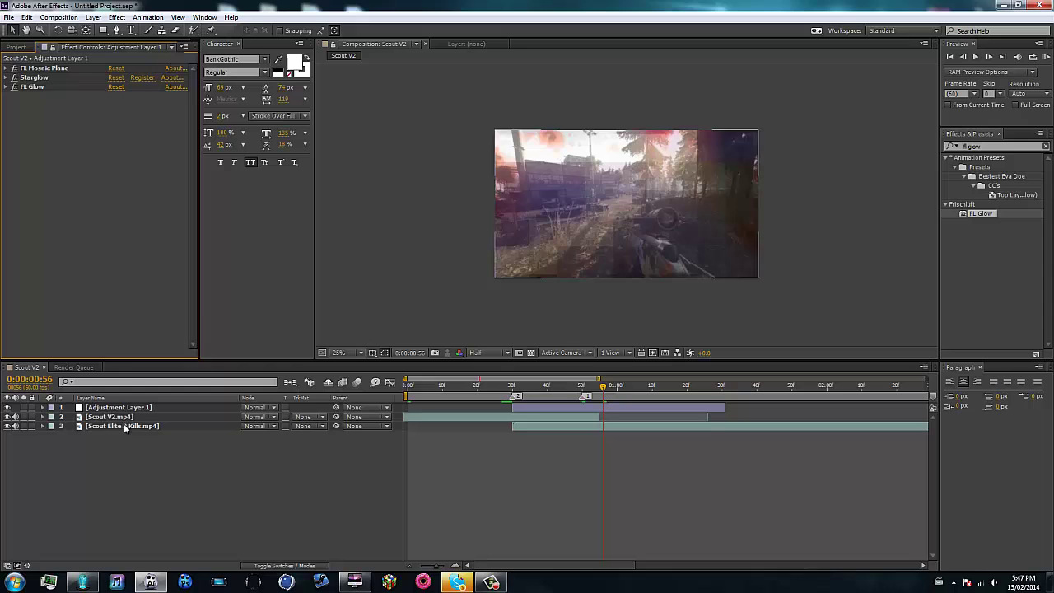
Step: Scrub through the transition between marker 2 and just past marker 1 to review the combined effects
{"action": "left_click_drag", "start_coordinate": [555, 394], "coordinate": [596, 393]}
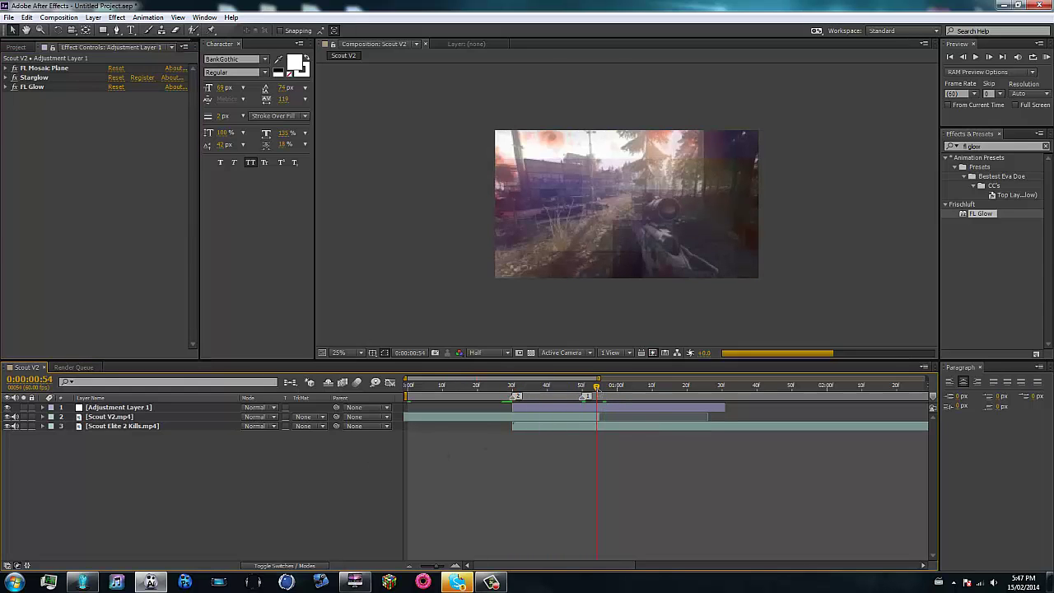
{"action": "left_click", "coordinate": [117, 18]}
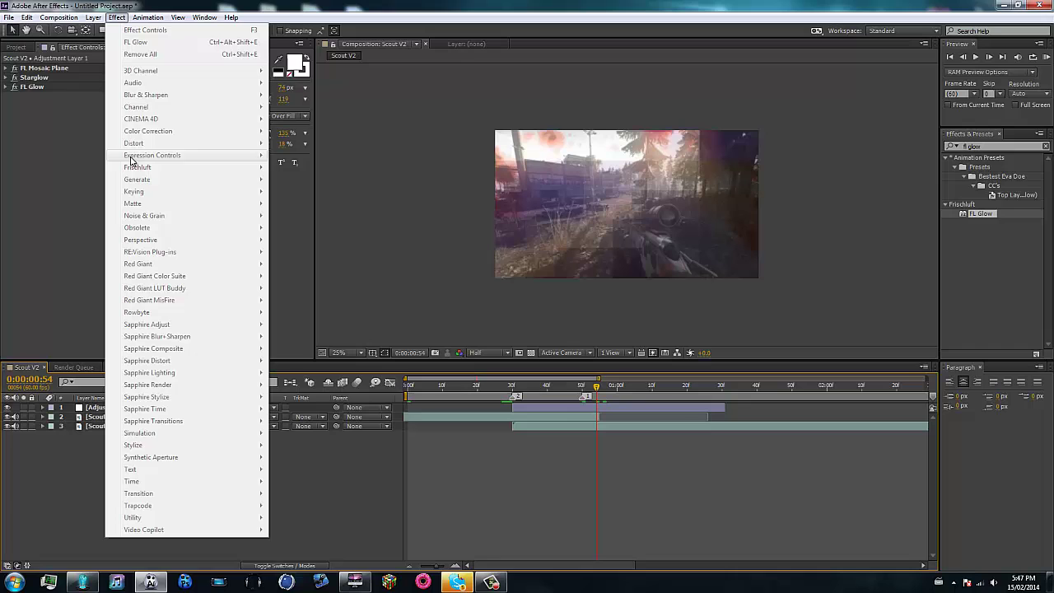
{"action": "left_click", "coordinate": [37, 149]}
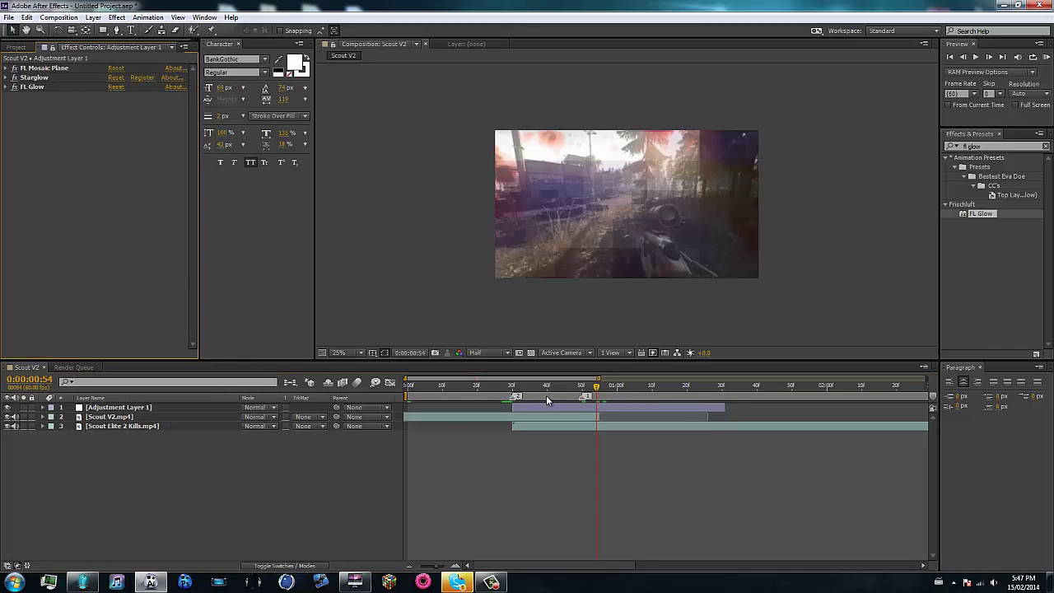
{"action": "left_click_drag", "start_coordinate": [504, 385], "coordinate": [599, 374]}
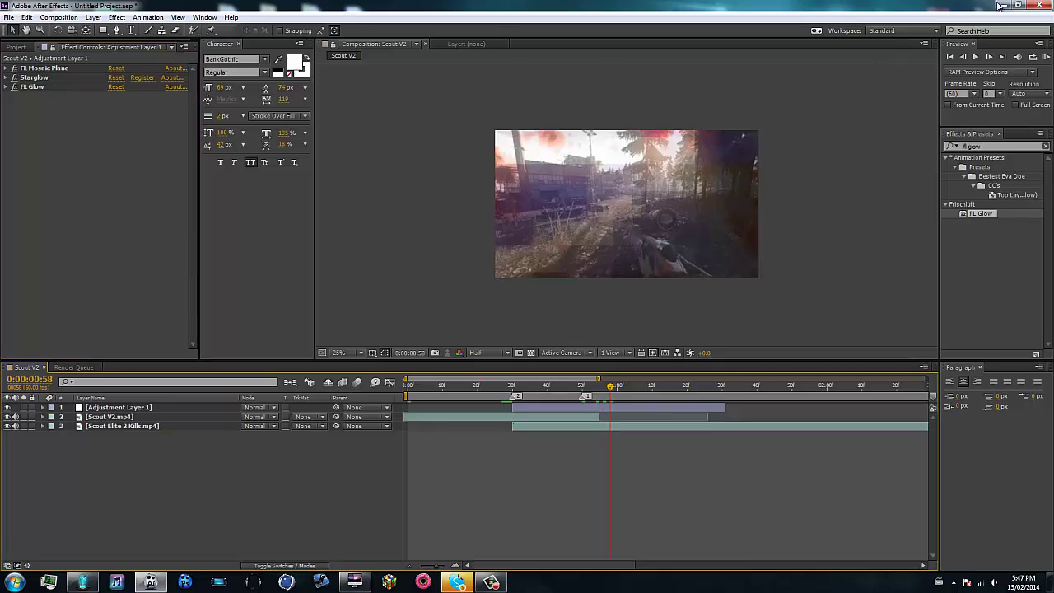